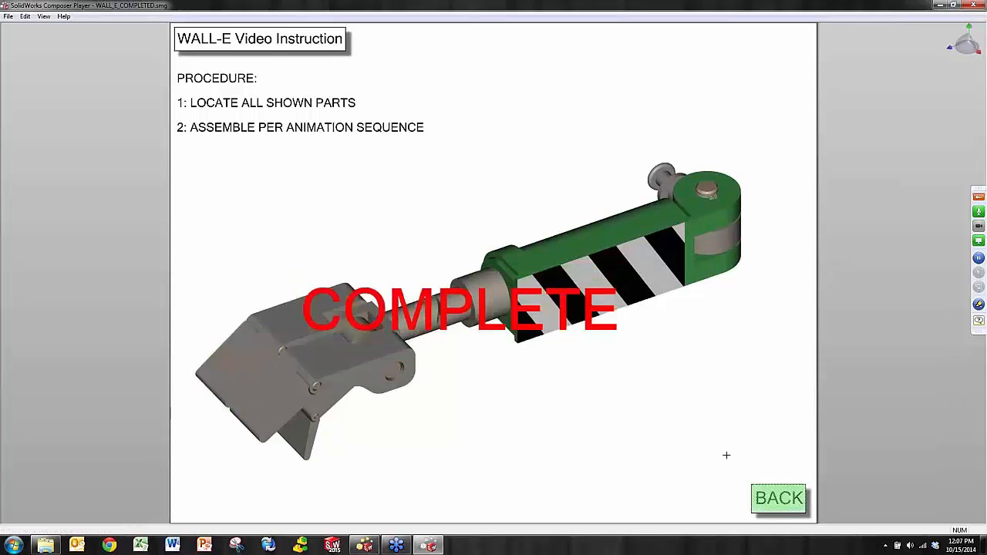
Step: Close the WALL_E_COMPLETED.smg player and switch to GO_E_Webinar.smg in SOLIDWORKS Composer
{"action": "left_click", "coordinate": [772, 500]}
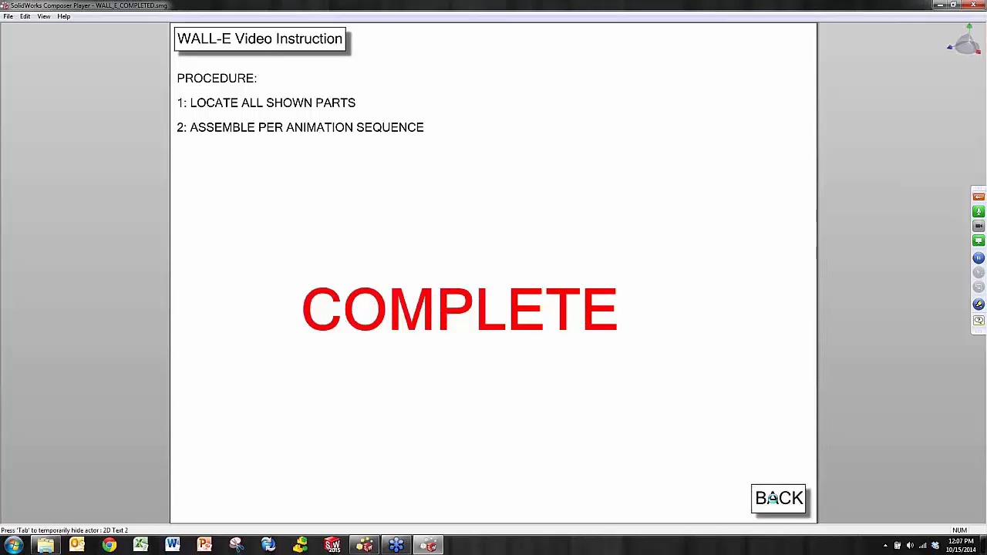
{"action": "left_click", "coordinate": [978, 8]}
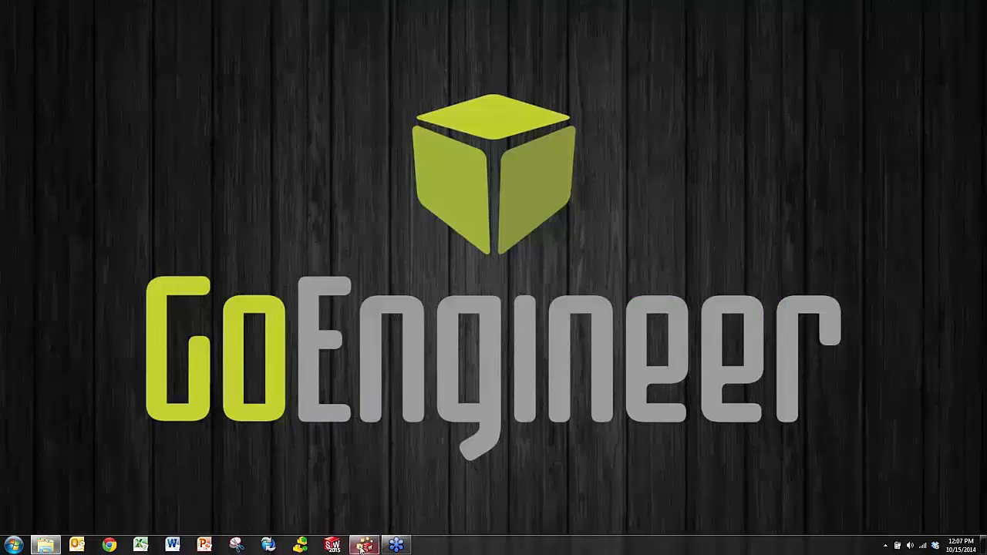
{"action": "left_click", "coordinate": [362, 546]}
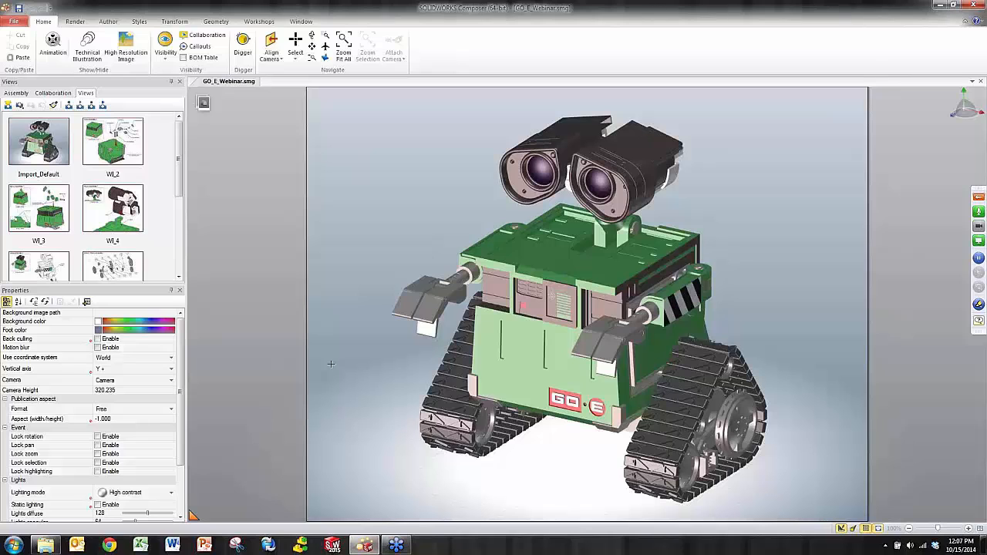
Step: Review the work instruction views WI_2, WI_4, WI_7 and WI_8
{"action": "left_click", "coordinate": [93, 148]}
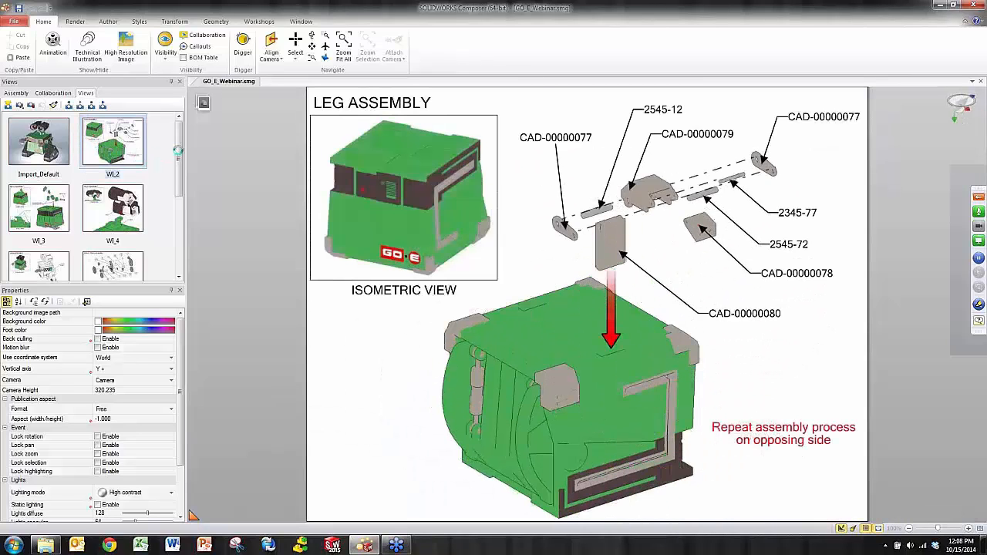
{"action": "scroll", "coordinate": [180, 156], "scroll_direction": "down", "scroll_amount": 1}
{"action": "left_click", "coordinate": [93, 164]}
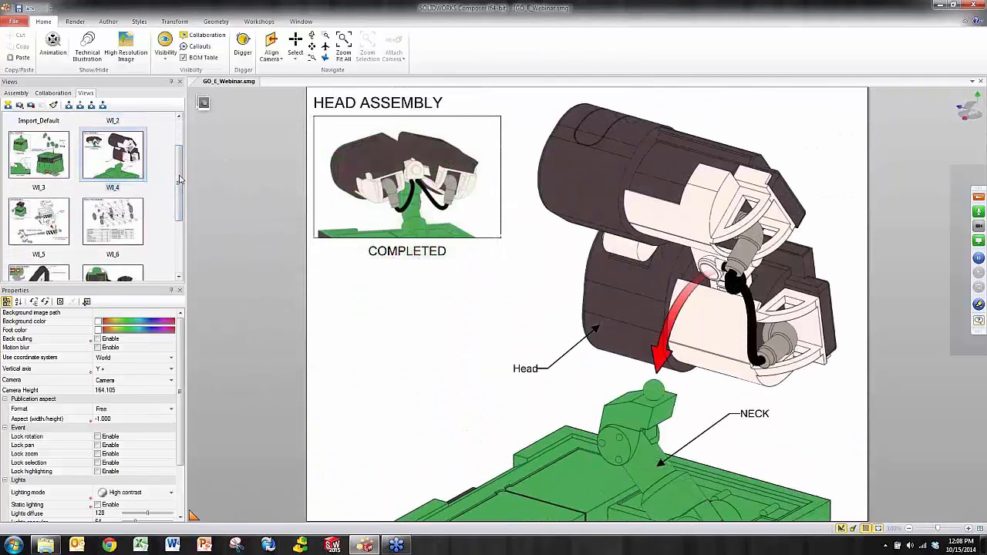
{"action": "scroll", "coordinate": [180, 179], "scroll_direction": "down", "scroll_amount": 2}
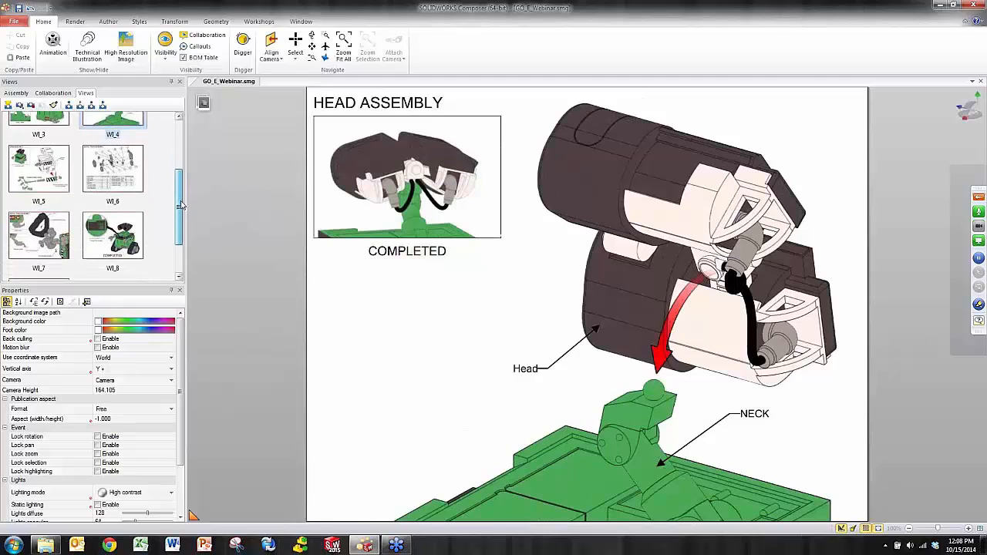
{"action": "left_click", "coordinate": [63, 205]}
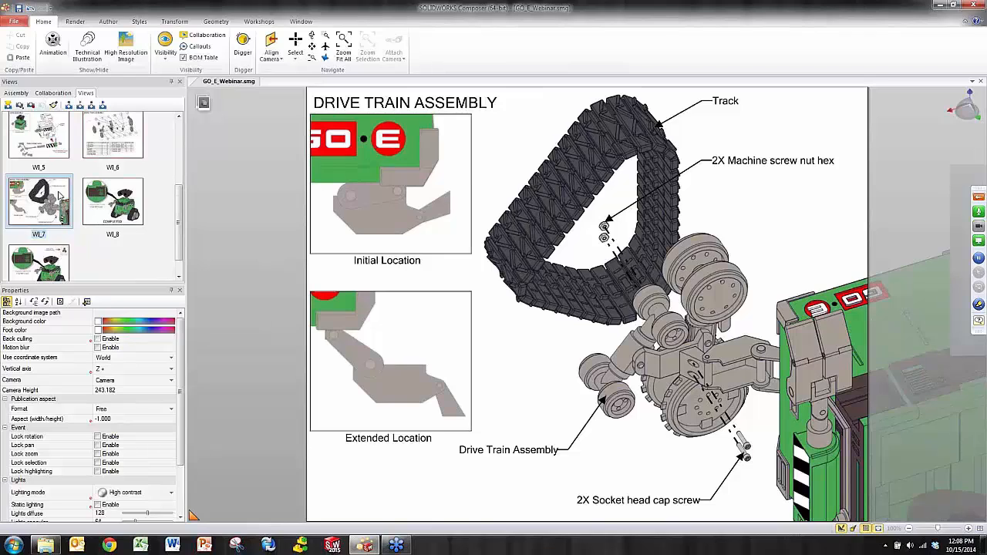
{"action": "left_click", "coordinate": [91, 223]}
{"action": "double_click", "coordinate": [97, 213]}
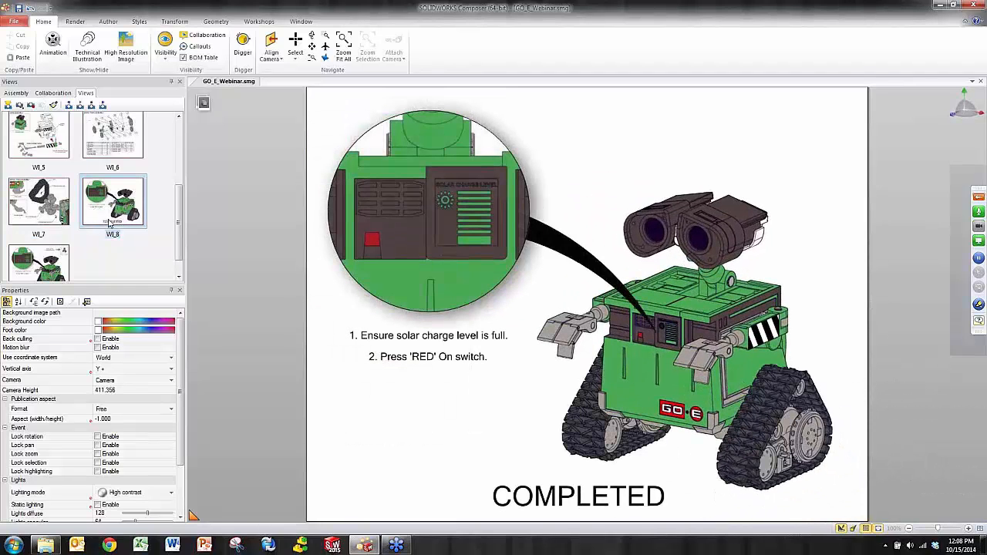
Step: Play the animation up to the exploded arm and move the time cursor back to just before 12 s
{"action": "left_click", "coordinate": [52, 45]}
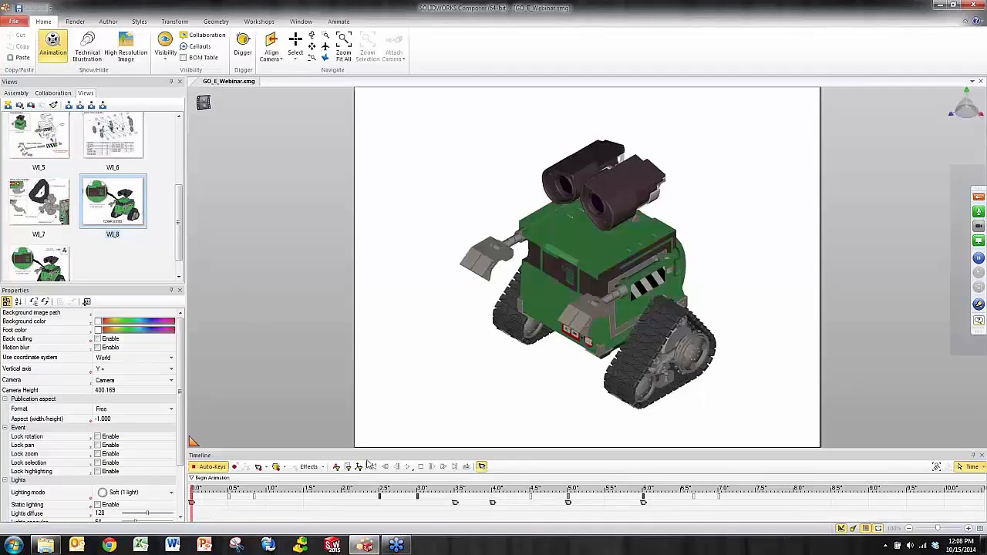
{"action": "left_click", "coordinate": [410, 469]}
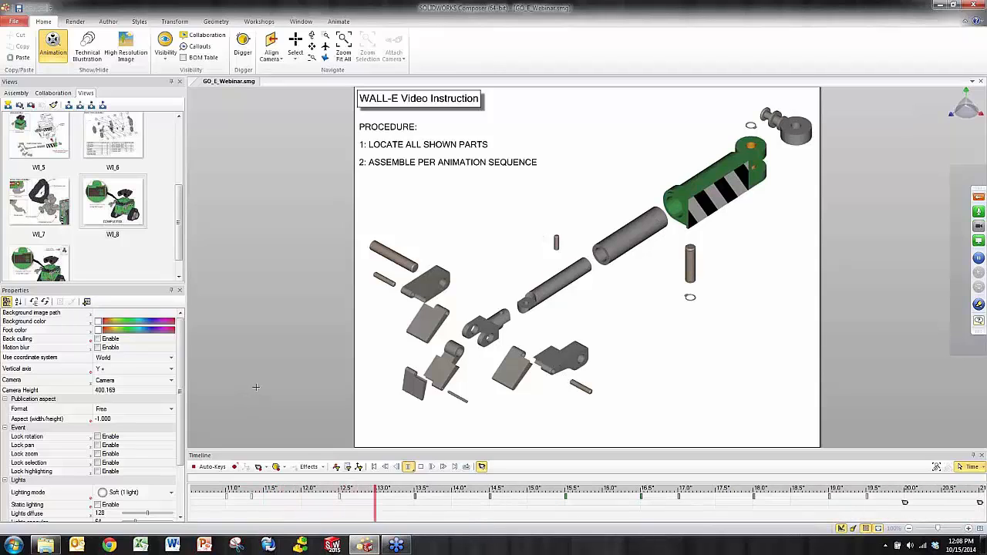
{"action": "left_click", "coordinate": [340, 513]}
{"action": "left_click_drag", "start_coordinate": [340, 513], "coordinate": [293, 513]}
Step: Examine the 2D text, BOM and image panels among the collaboration actors and fit the whole animation in the timeline
{"action": "left_click", "coordinate": [51, 94]}
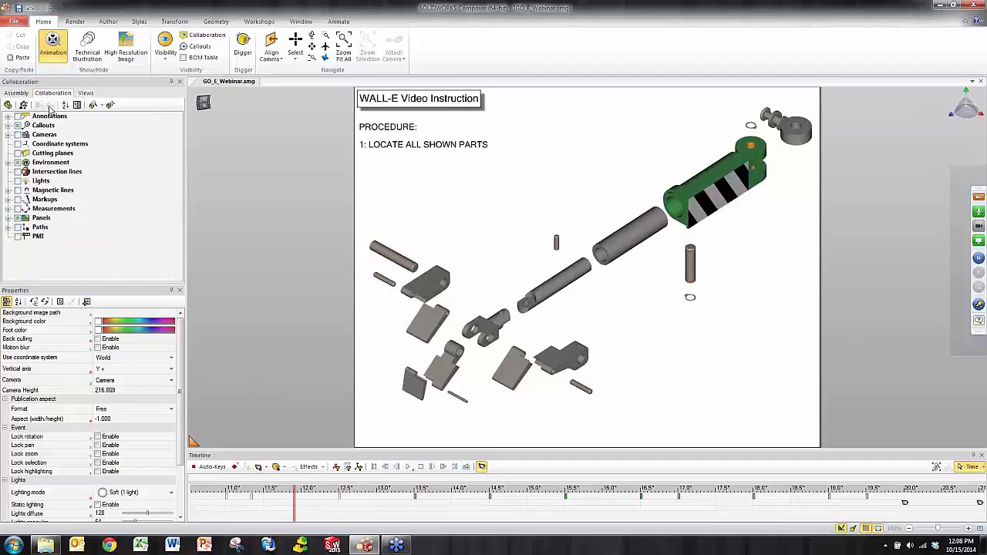
{"action": "left_click", "coordinate": [8, 218]}
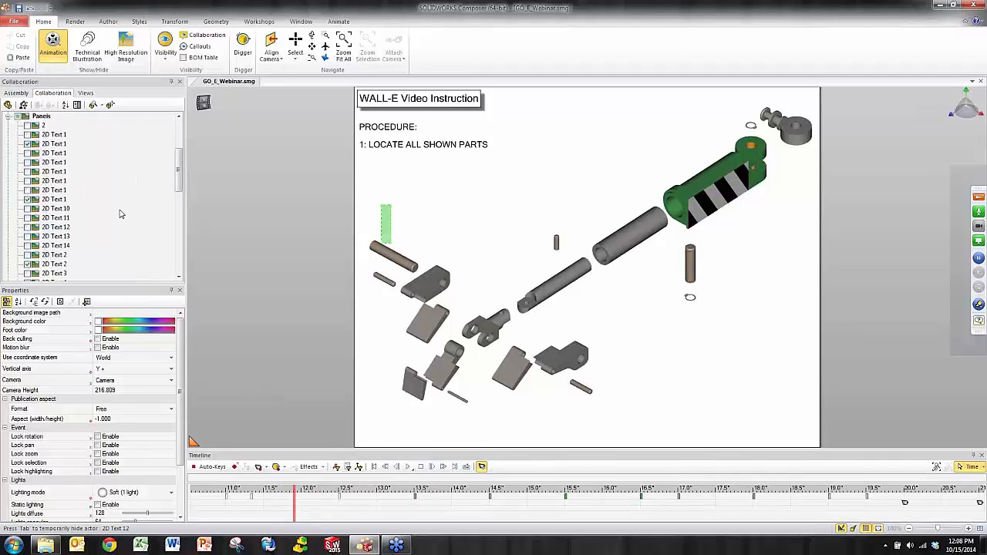
{"action": "left_click_drag", "start_coordinate": [178, 171], "coordinate": [177, 210]}
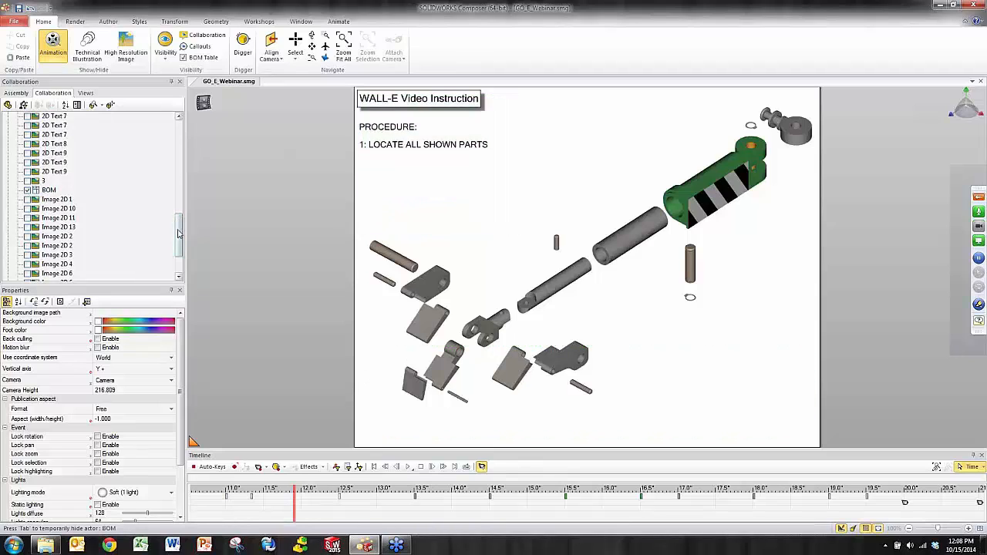
{"action": "left_click_drag", "start_coordinate": [178, 233], "coordinate": [179, 133]}
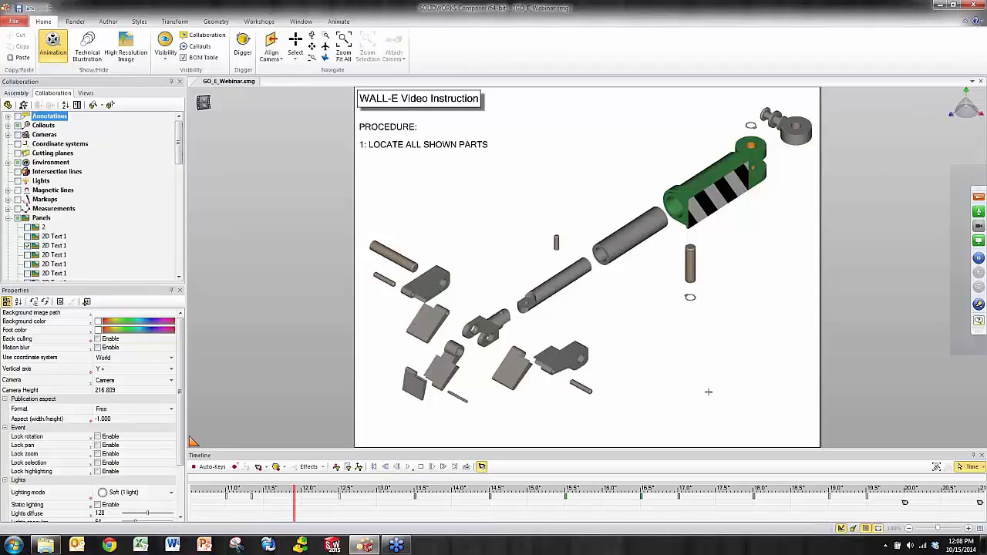
{"action": "double_click", "coordinate": [330, 515]}
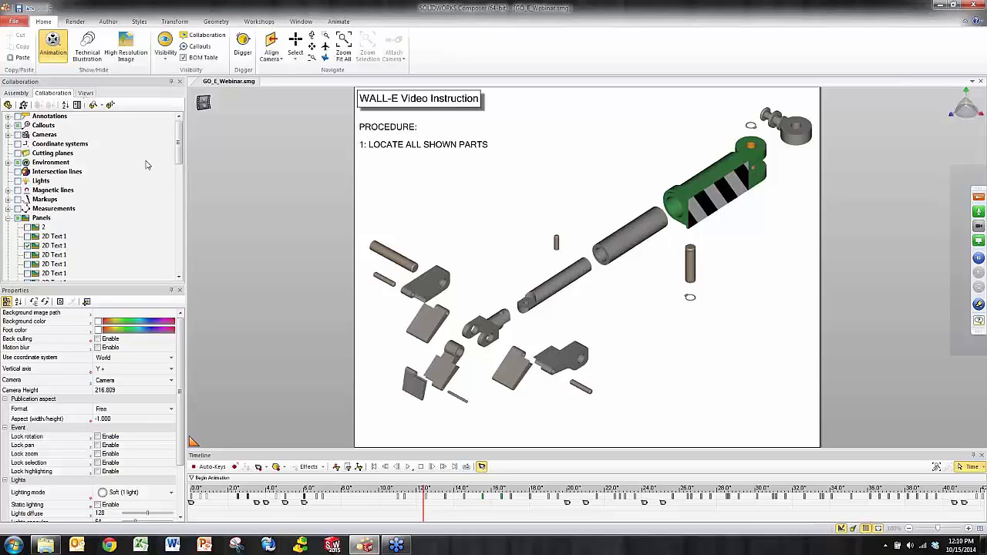
Step: Activate the Import_Default view and close the animation timeline
{"action": "left_click", "coordinate": [85, 93]}
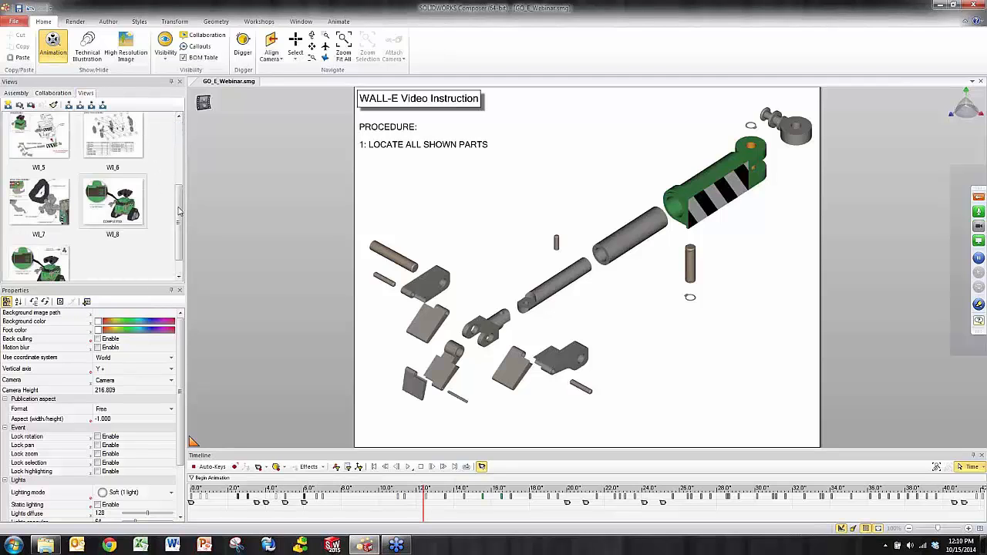
{"action": "scroll", "coordinate": [182, 185], "scroll_direction": "down", "scroll_amount": 1}
{"action": "scroll", "coordinate": [182, 153], "scroll_direction": "up", "scroll_amount": 1}
{"action": "left_click", "coordinate": [46, 140]}
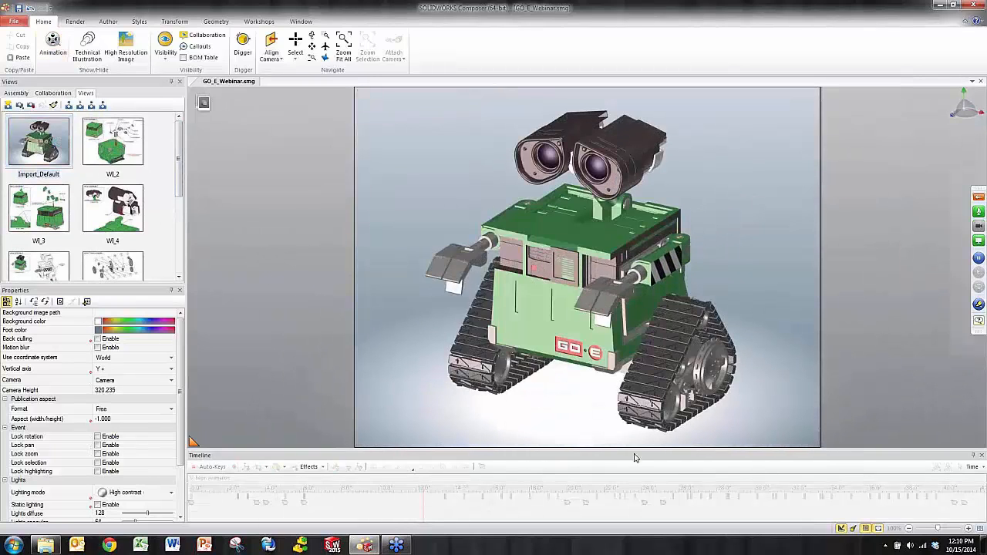
{"action": "left_click", "coordinate": [981, 455]}
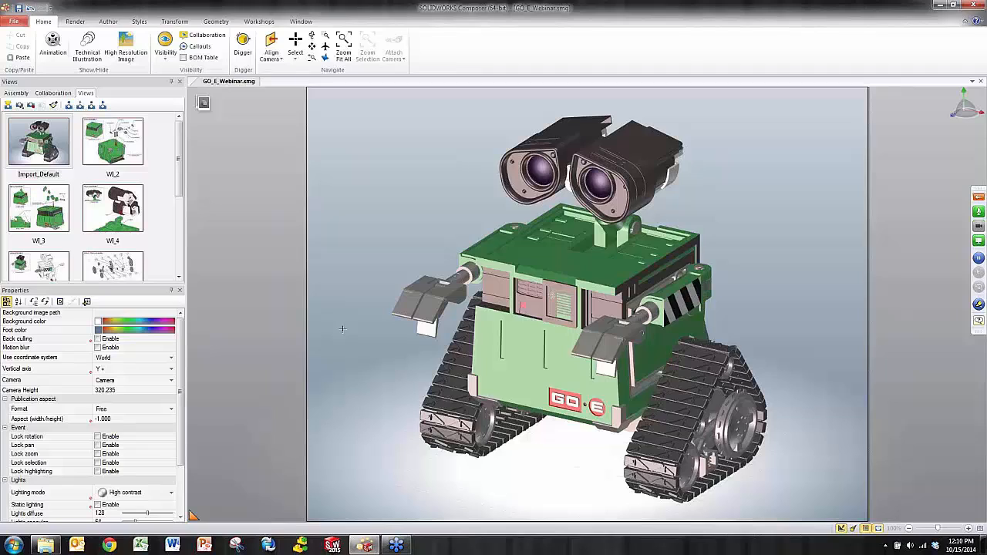
Step: Place a predefined Next Button image in the lower-right corner of the Import_Default page
{"action": "left_click", "coordinate": [108, 22]}
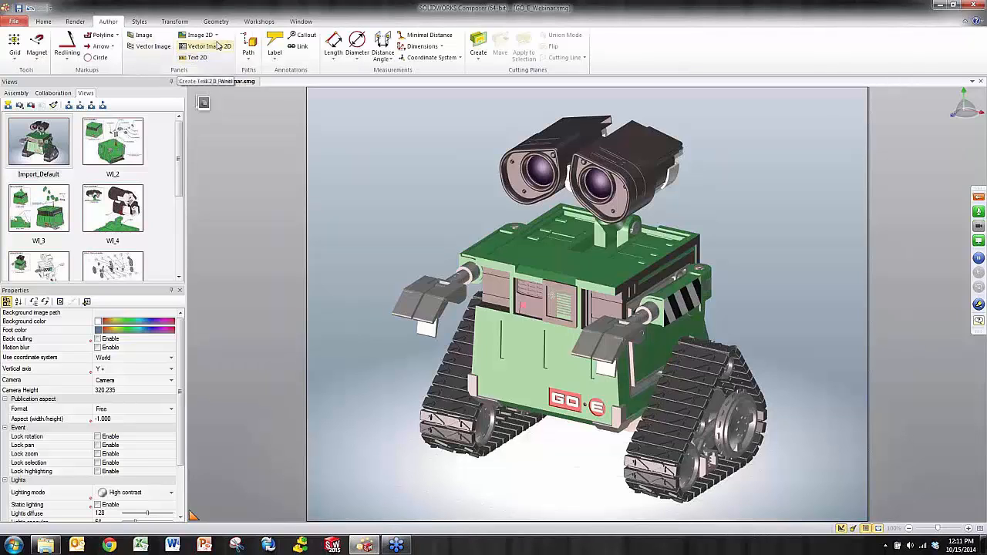
{"action": "left_click", "coordinate": [217, 36]}
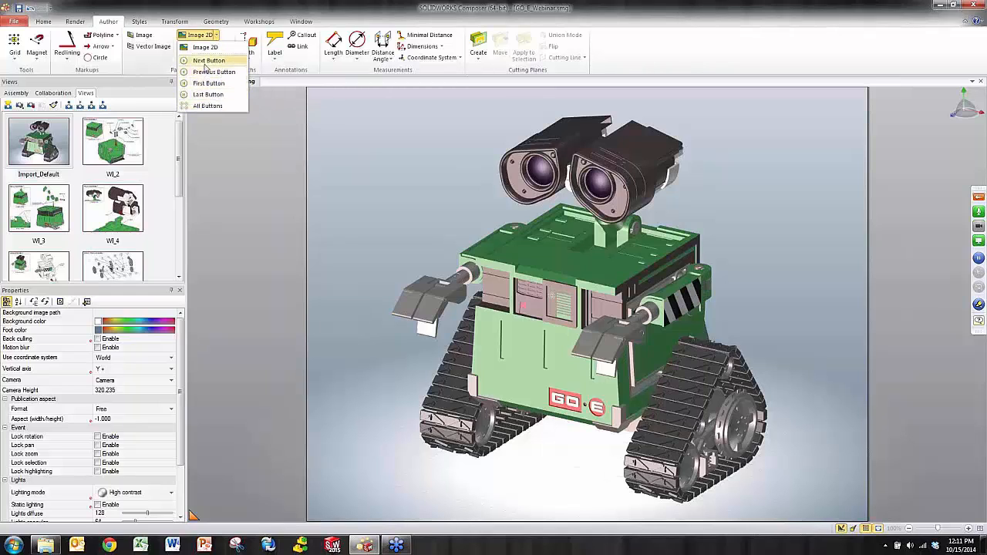
{"action": "left_click", "coordinate": [206, 61]}
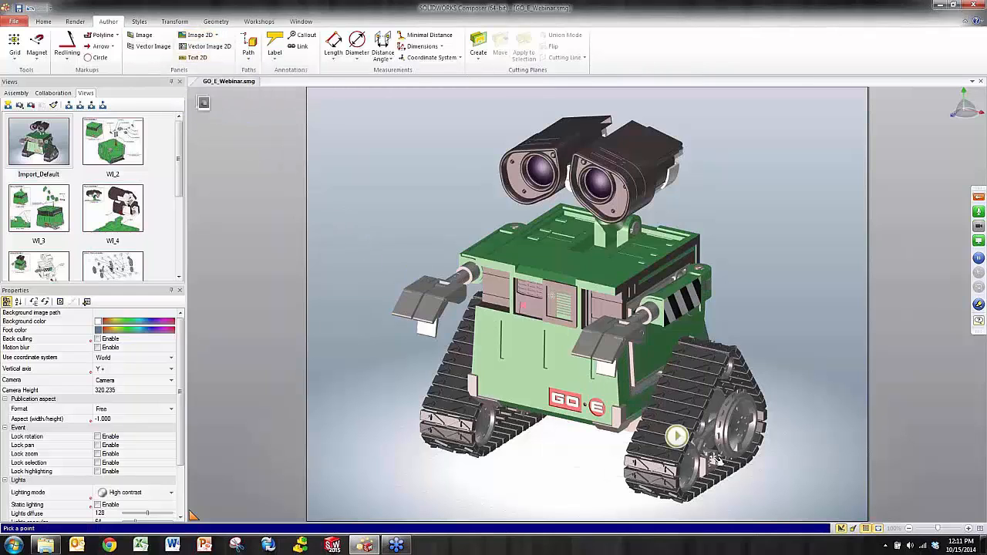
{"action": "left_click", "coordinate": [843, 501]}
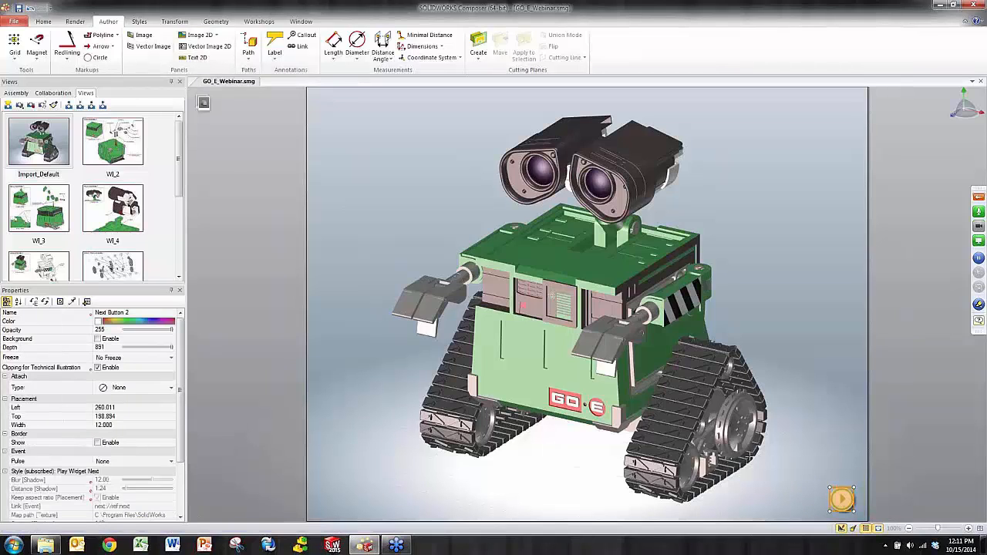
Step: Enlarge the property list to inspect the Next Button's event link, and remove the button from the page
{"action": "left_click_drag", "start_coordinate": [149, 283], "coordinate": [147, 202]}
{"action": "left_click_drag", "start_coordinate": [186, 285], "coordinate": [226, 295]}
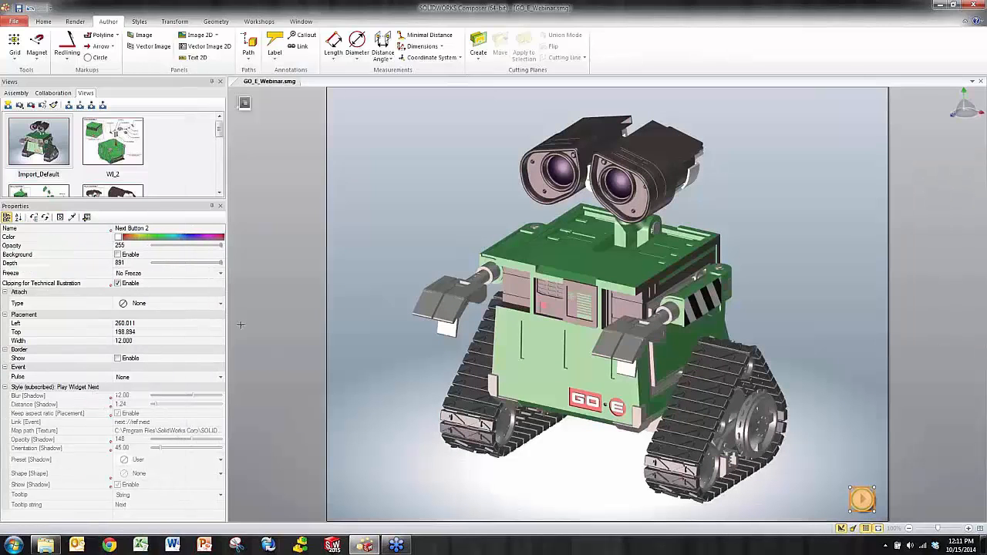
{"action": "left_click", "coordinate": [58, 422]}
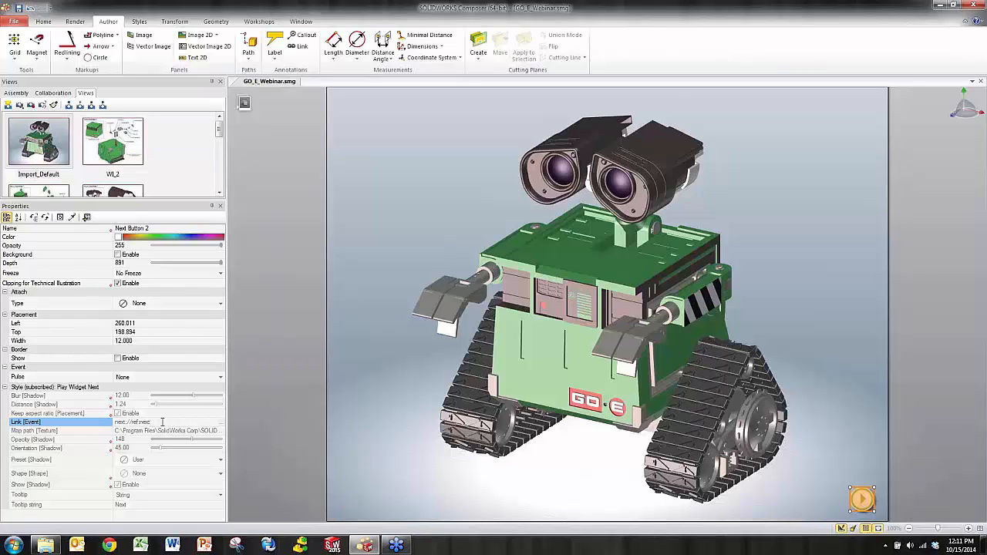
{"action": "left_click", "coordinate": [840, 470]}
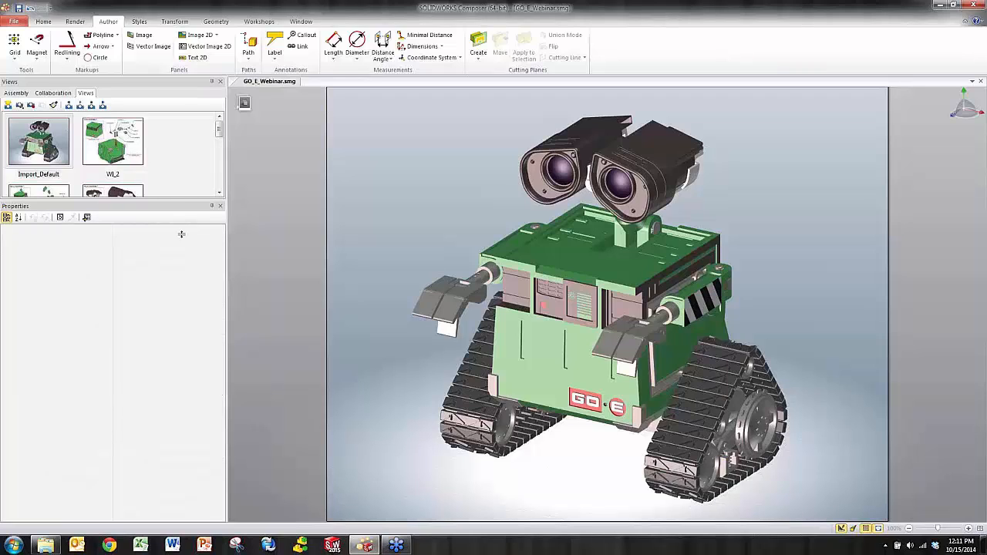
Step: Place a 2D text panel near the lower-right corner of the Import_Default page
{"action": "left_click_drag", "start_coordinate": [173, 370], "coordinate": [172, 341]}
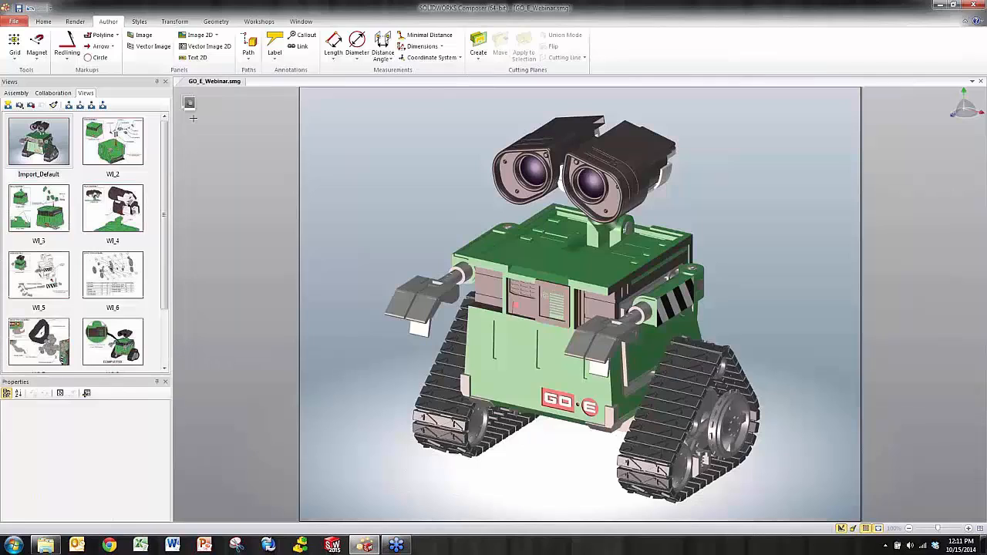
{"action": "left_click", "coordinate": [195, 58]}
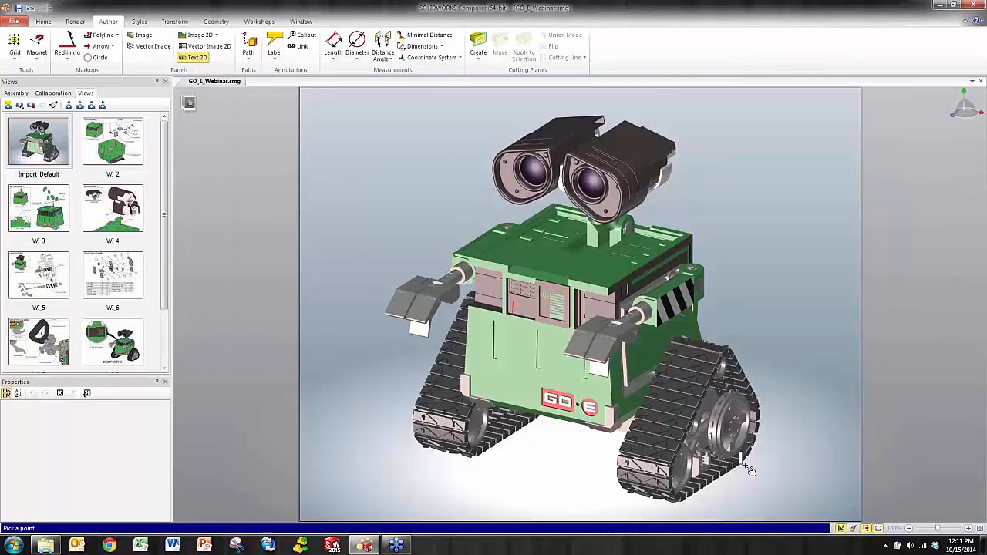
{"action": "left_click", "coordinate": [800, 509]}
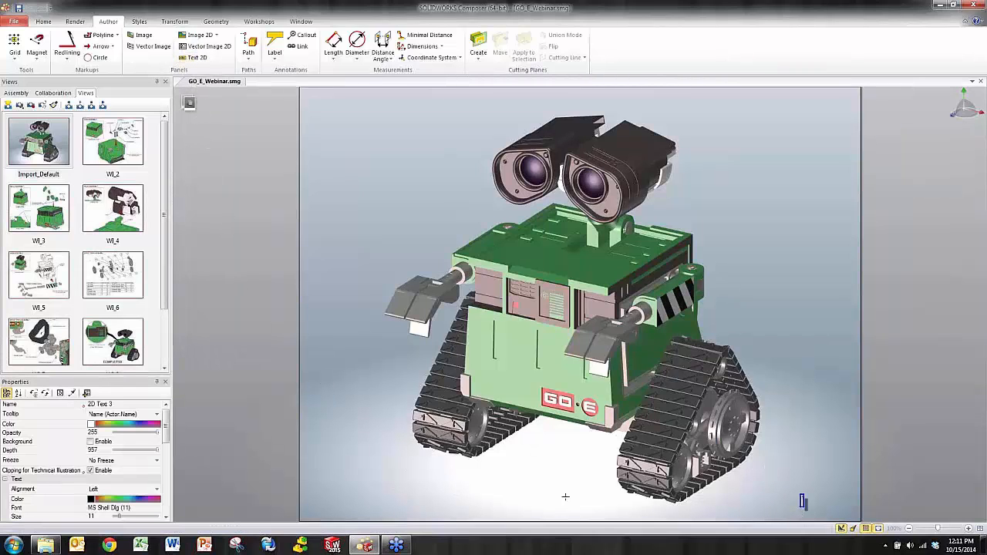
Step: Set the new 2D text panel's text string to NEXT
{"action": "left_click_drag", "start_coordinate": [143, 376], "coordinate": [142, 283]}
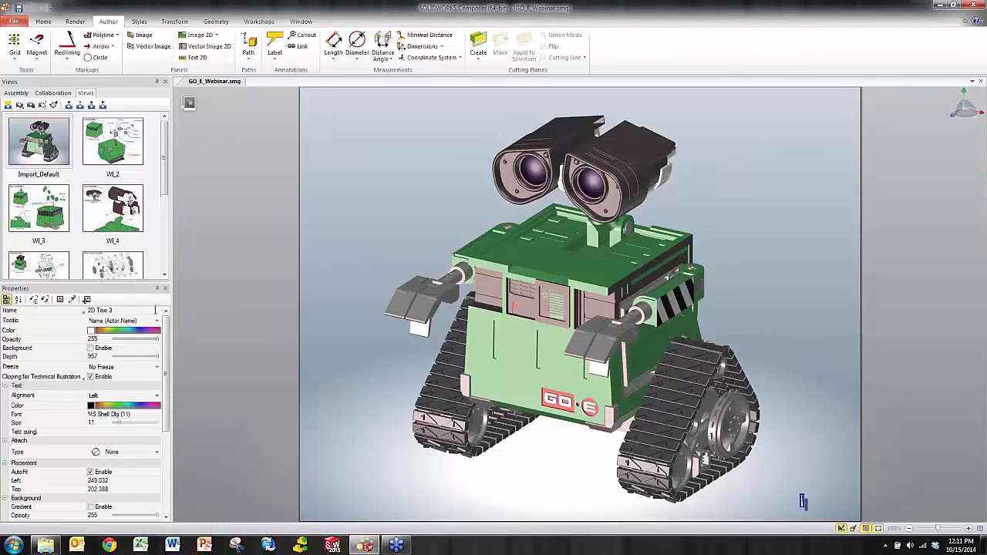
{"action": "left_click_drag", "start_coordinate": [175, 326], "coordinate": [205, 329]}
{"action": "scroll", "coordinate": [78, 395], "scroll_direction": "down", "scroll_amount": 3}
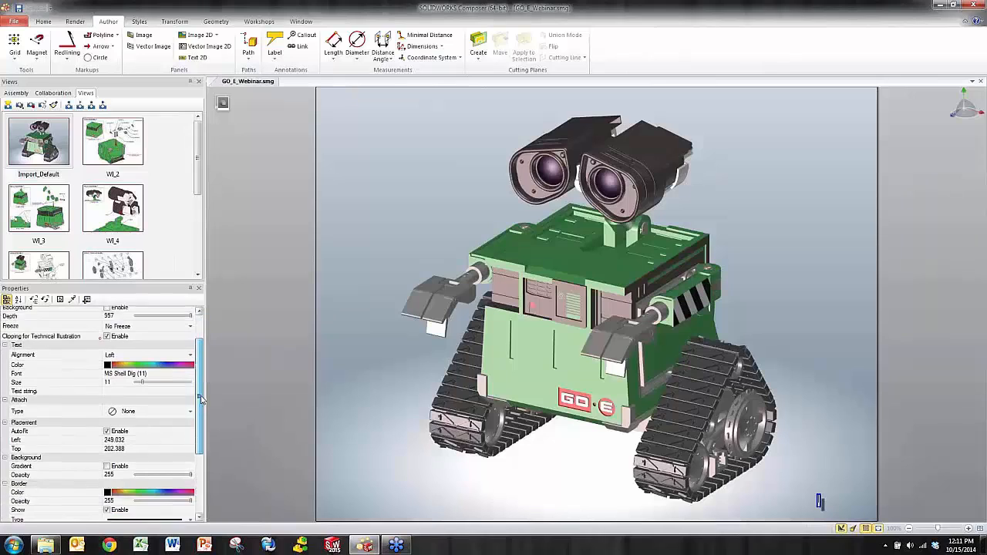
{"action": "left_click", "coordinate": [45, 379]}
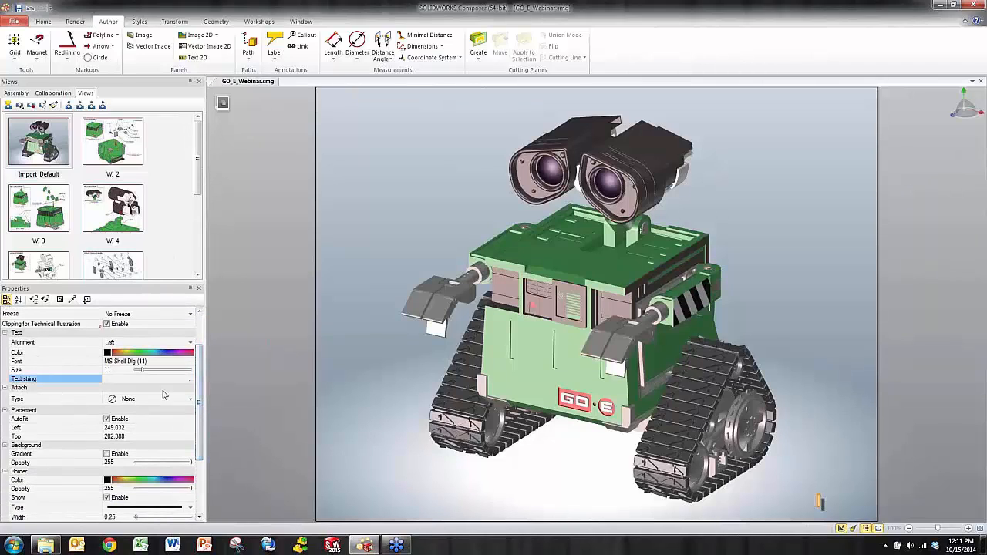
{"action": "left_click", "coordinate": [190, 381]}
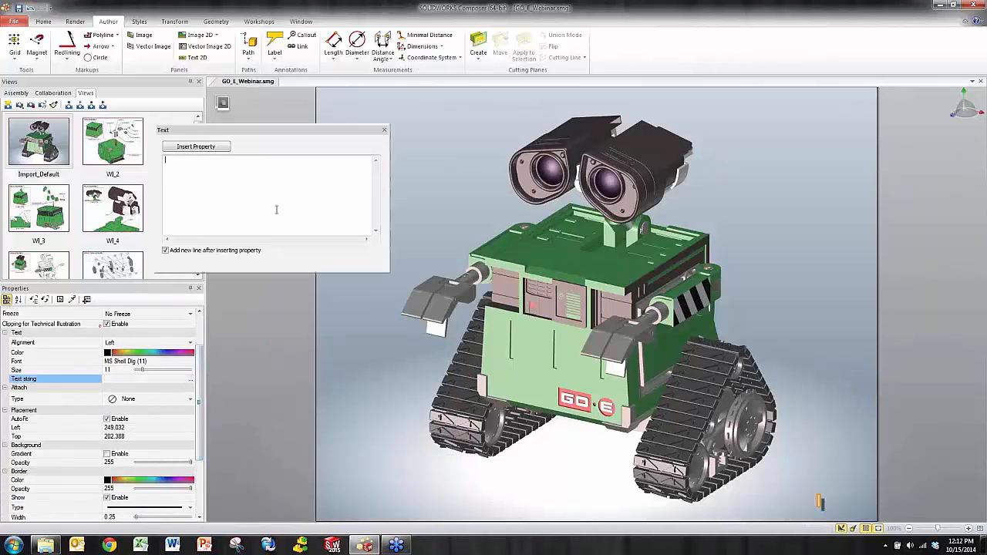
{"action": "type", "text": "NEXT"}
{"action": "left_click", "coordinate": [385, 130]}
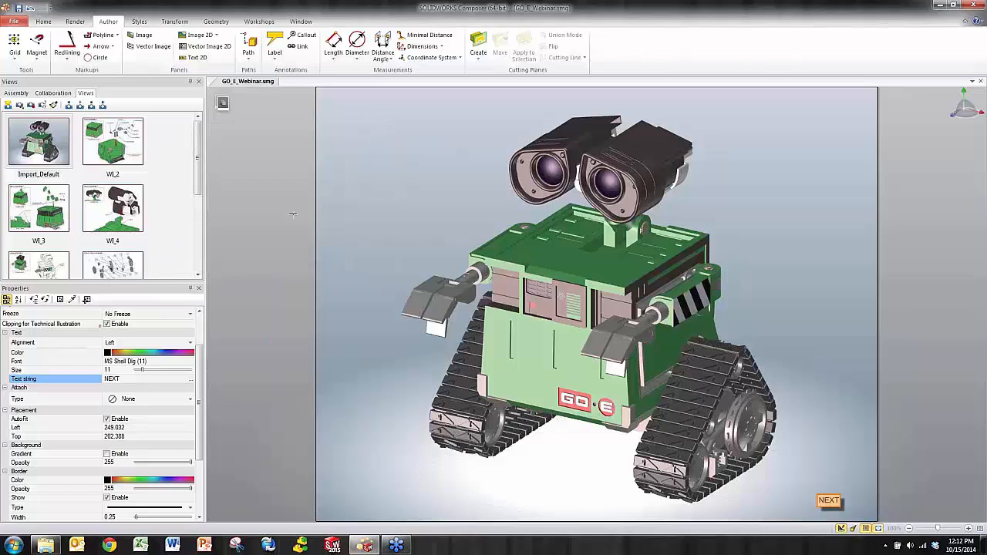
Step: Set the NEXT label's text size to 20 and move it further into the lower-right corner of the page
{"action": "left_click_drag", "start_coordinate": [143, 372], "coordinate": [151, 377]}
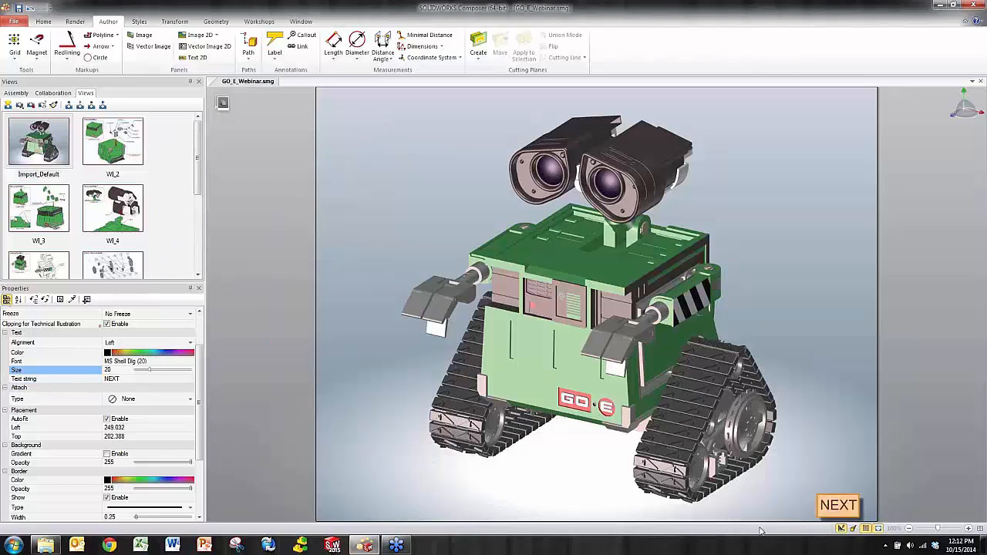
{"action": "left_click_drag", "start_coordinate": [833, 501], "coordinate": [841, 496]}
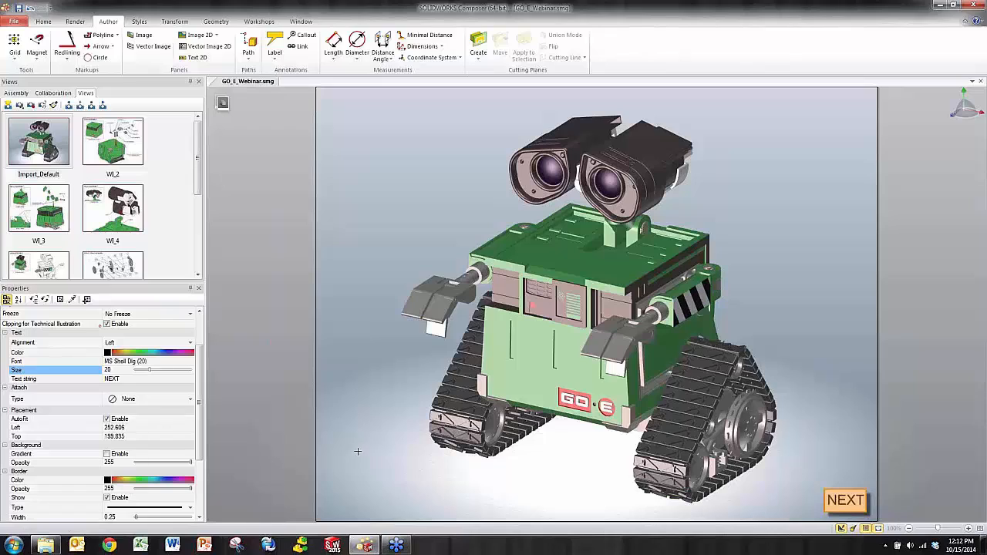
Step: Set the NEXT label's event link to the next:// URL
{"action": "left_click", "coordinate": [34, 436]}
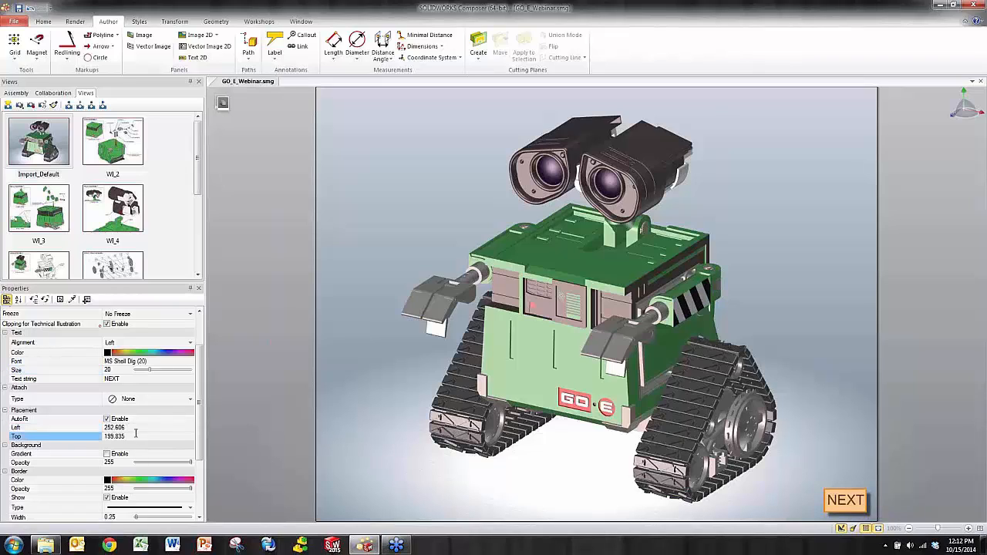
{"action": "left_click_drag", "start_coordinate": [200, 417], "coordinate": [201, 478]}
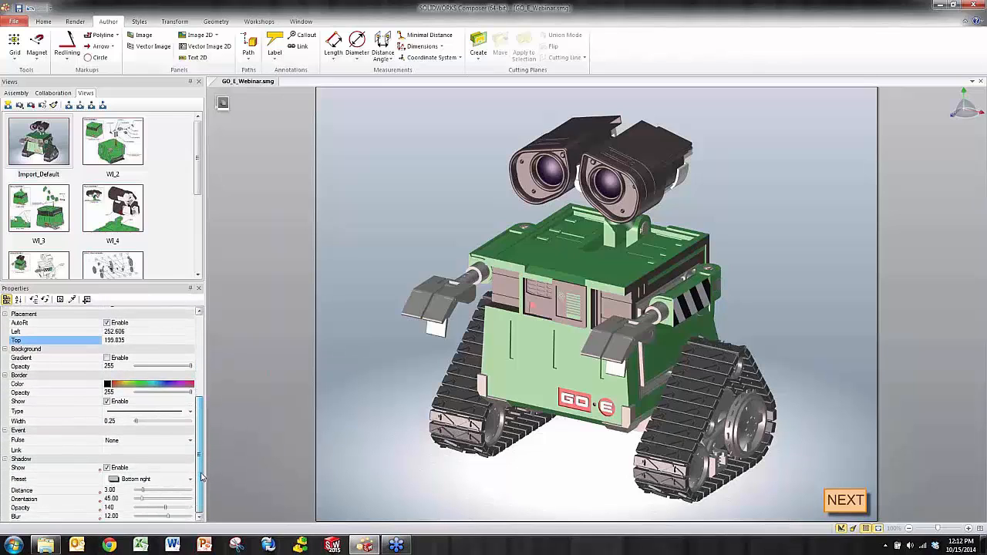
{"action": "left_click", "coordinate": [32, 451]}
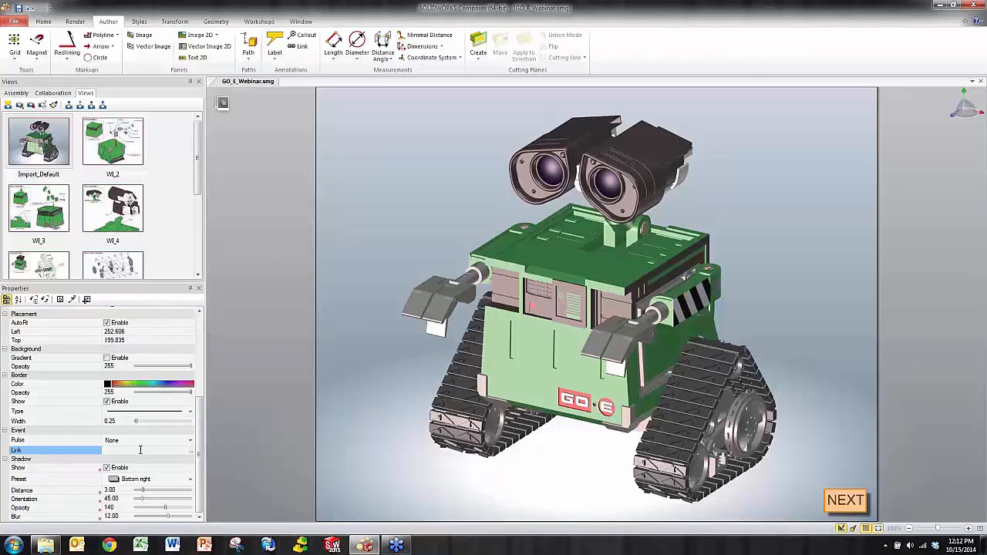
{"action": "left_click", "coordinate": [192, 452]}
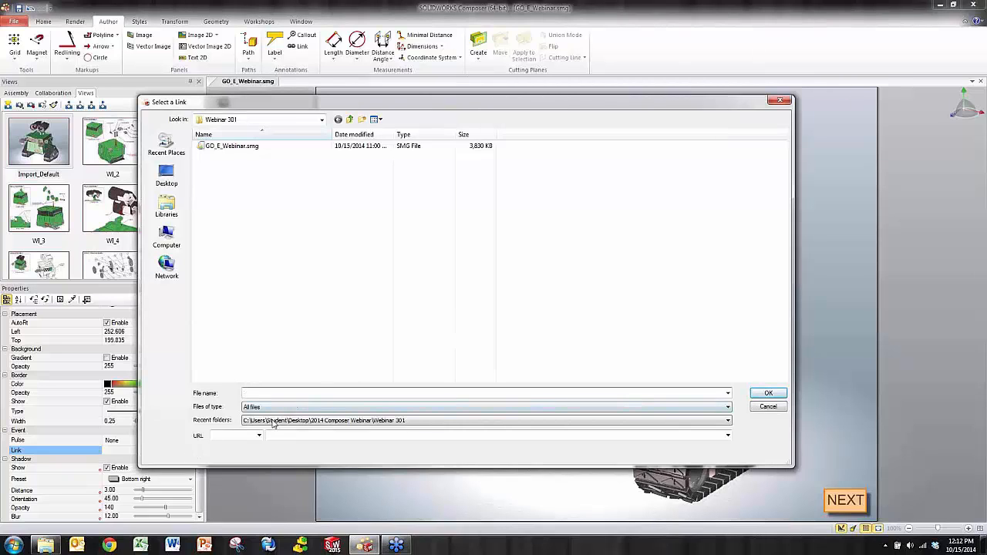
{"action": "left_click", "coordinate": [259, 437]}
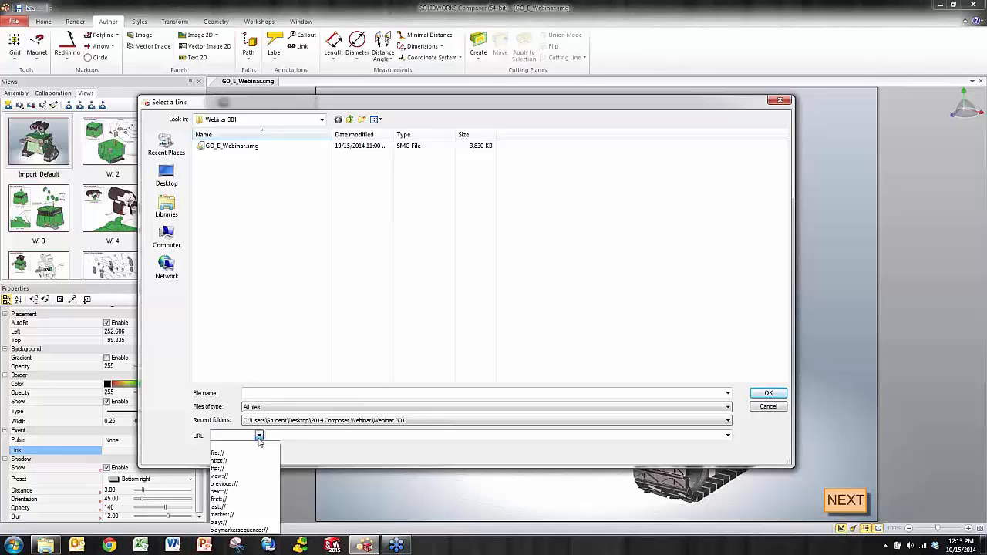
{"action": "left_click", "coordinate": [255, 492]}
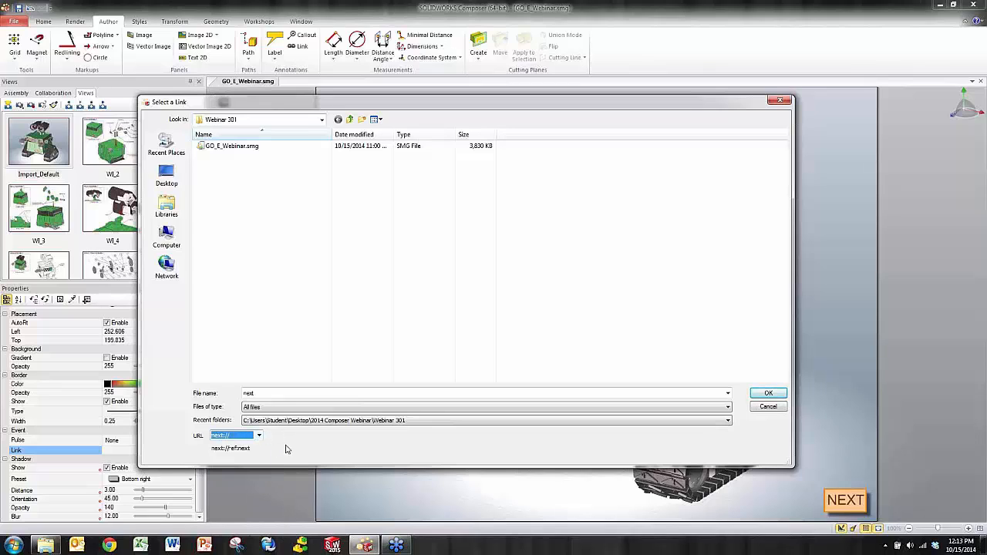
{"action": "left_click", "coordinate": [767, 394]}
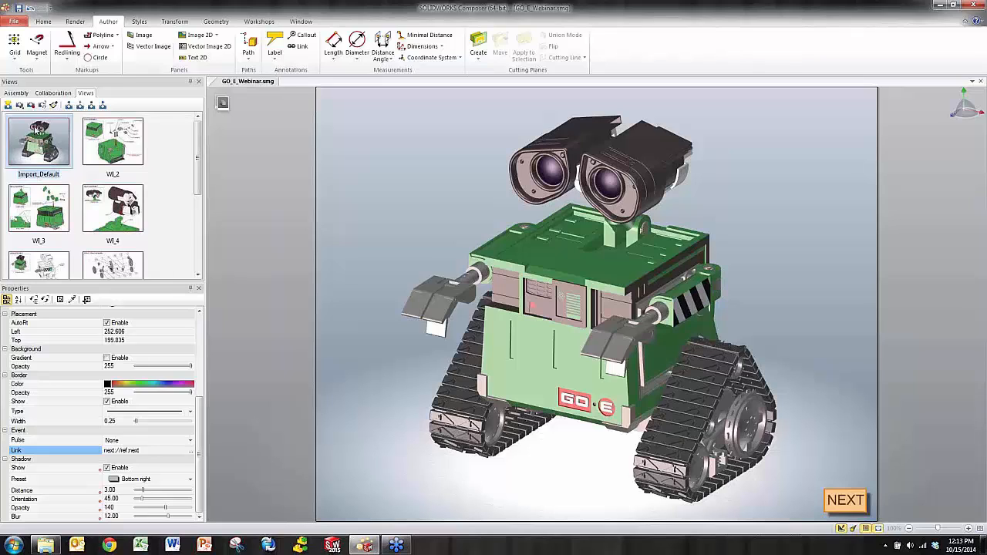
Step: Update the Import_Default view, and add the selected NEXT label to the other views from WI_2 onward
{"action": "left_click", "coordinate": [31, 106]}
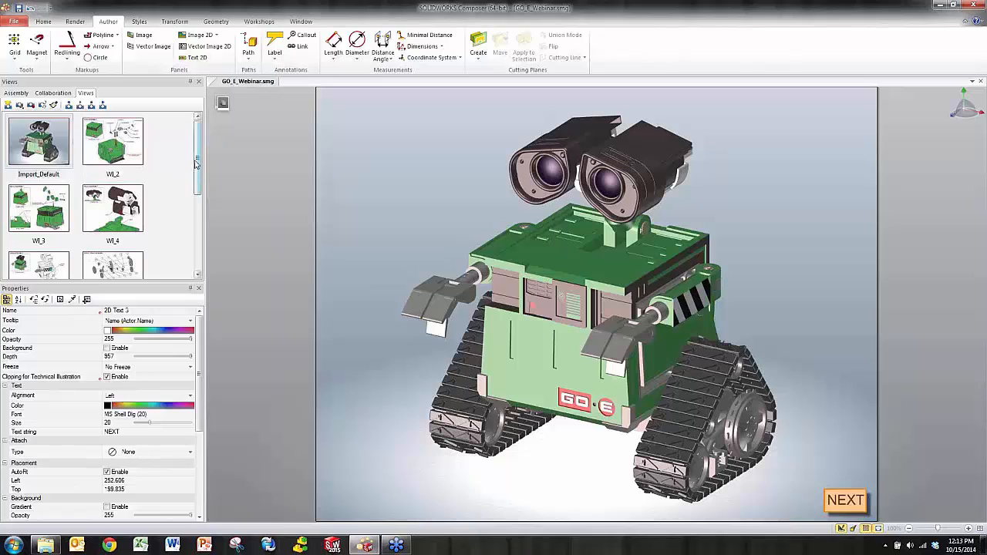
{"action": "mouse_move", "coordinate": [199, 156]}
{"action": "left_mouse_down"}
{"action": "mouse_move", "coordinate": [199, 234]}
{"action": "mouse_move", "coordinate": [199, 145]}
{"action": "left_mouse_up"}
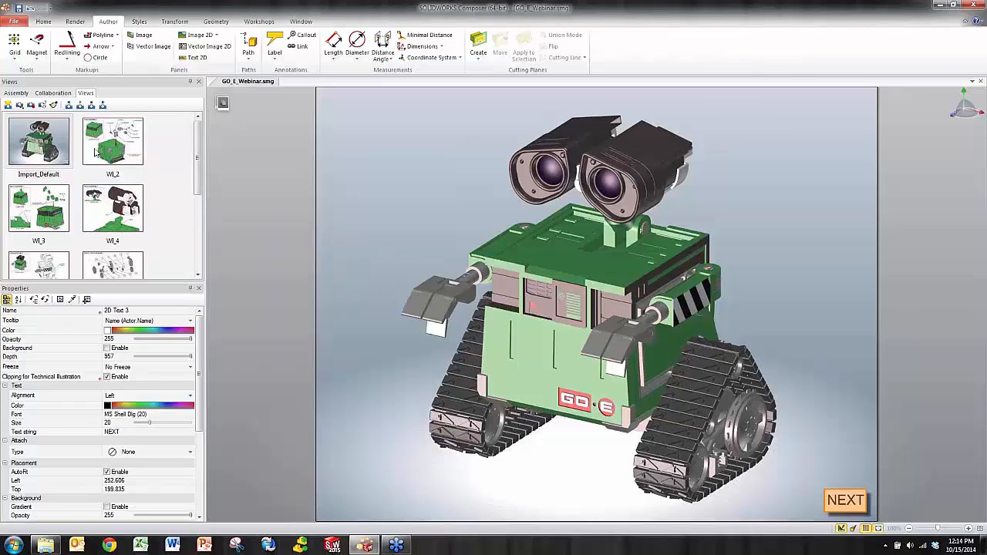
{"action": "left_click", "coordinate": [120, 152]}
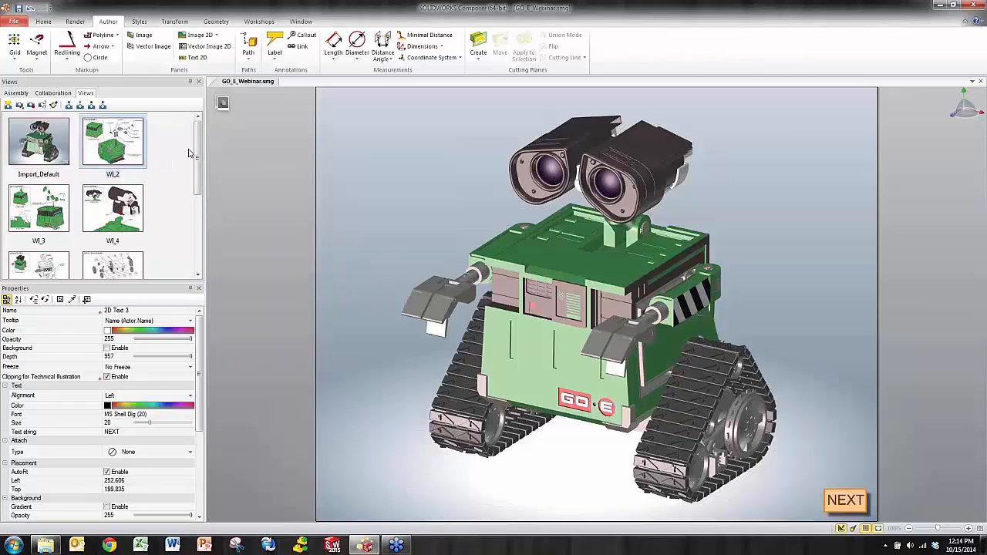
{"action": "mouse_move", "coordinate": [198, 153]}
{"action": "left_mouse_down"}
{"action": "mouse_move", "coordinate": [202, 227]}
{"action": "mouse_move", "coordinate": [200, 160]}
{"action": "left_mouse_up"}
{"action": "left_click", "coordinate": [53, 244], "text": "shift"}
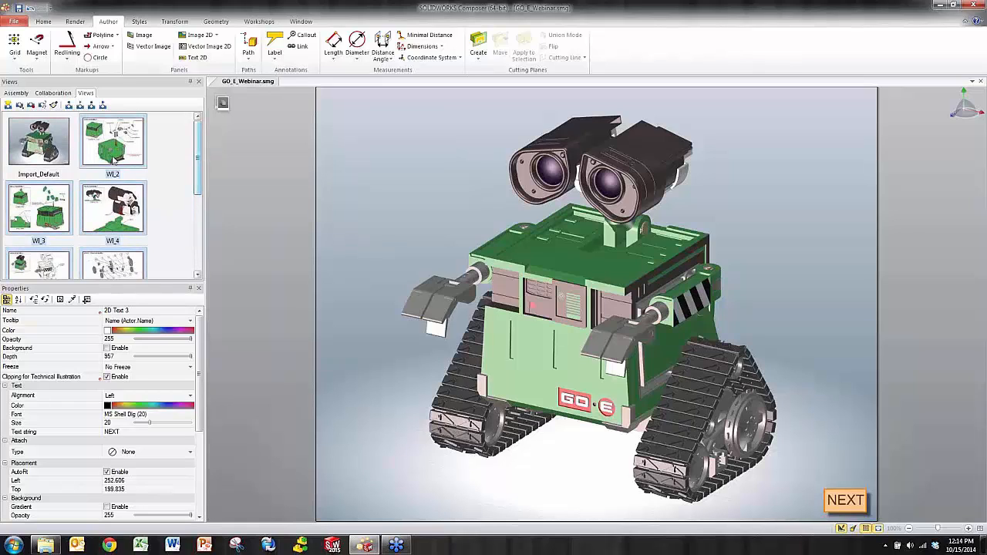
{"action": "left_click", "coordinate": [43, 106]}
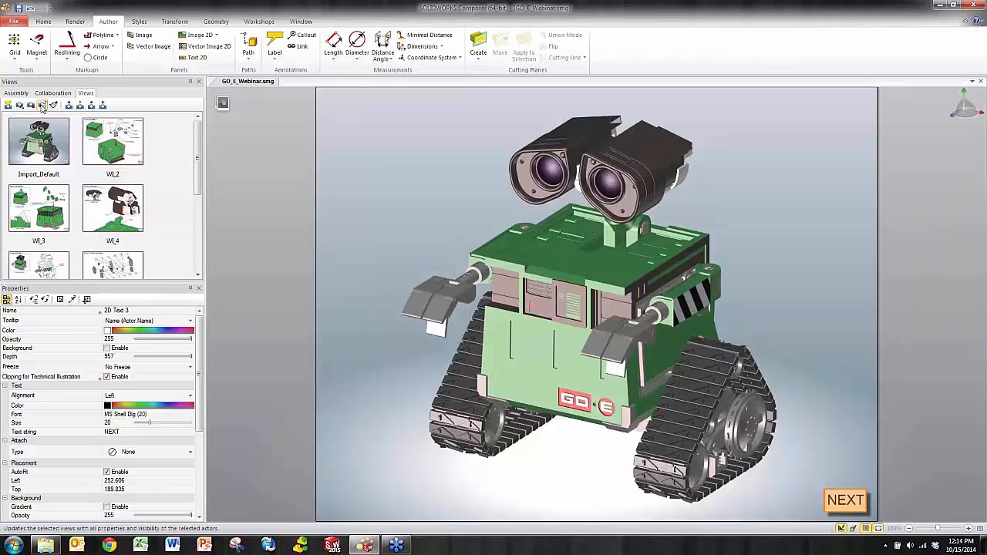
Step: Check the WI_4 view for the NEXT label and return to the Import_Default view
{"action": "left_click_drag", "start_coordinate": [198, 156], "coordinate": [199, 182]}
{"action": "left_click", "coordinate": [96, 163]}
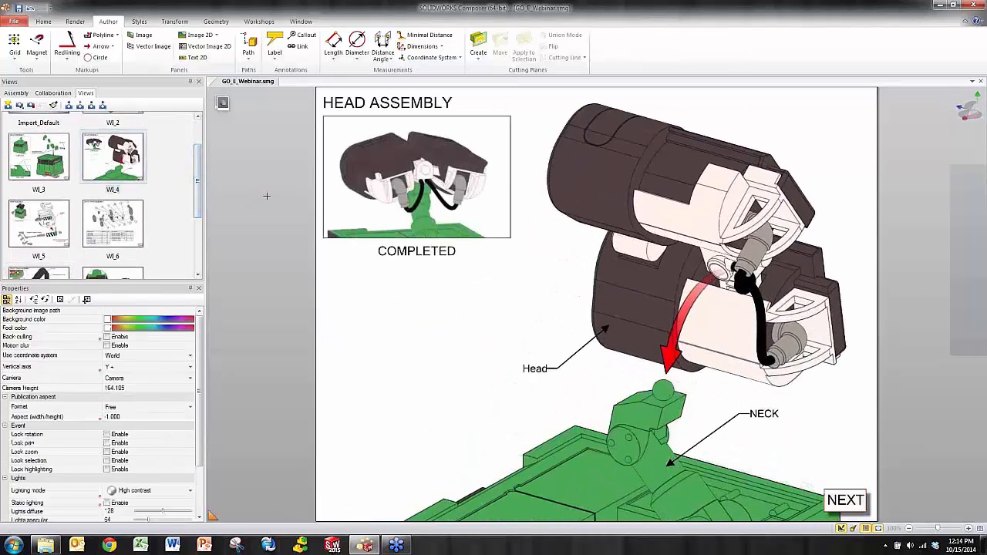
{"action": "left_click_drag", "start_coordinate": [199, 192], "coordinate": [198, 166]}
{"action": "left_click", "coordinate": [47, 137]}
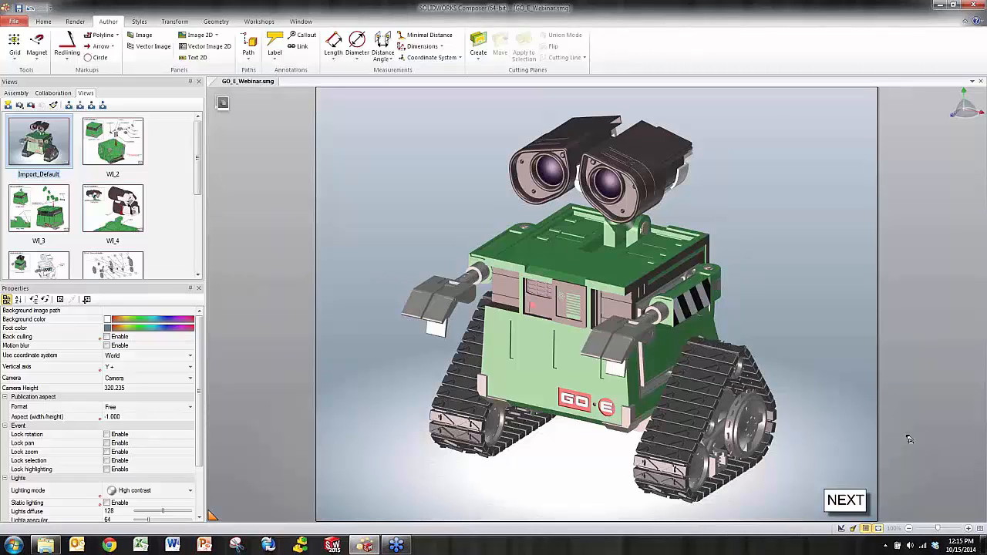
Step: Test the NEXT link by stepping through the pages from Import_Default to Drive Train Assembly
{"action": "left_click", "coordinate": [847, 501]}
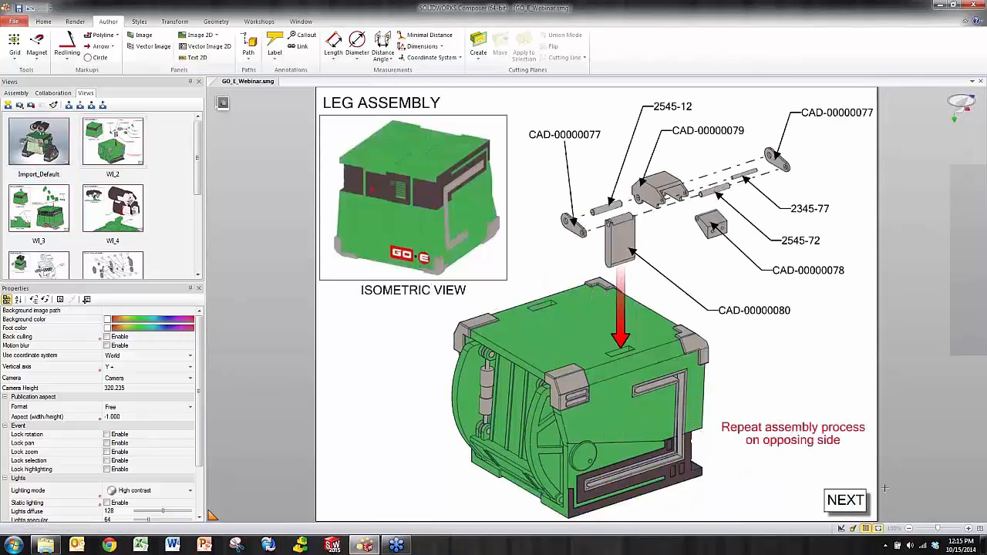
{"action": "left_click", "coordinate": [846, 500]}
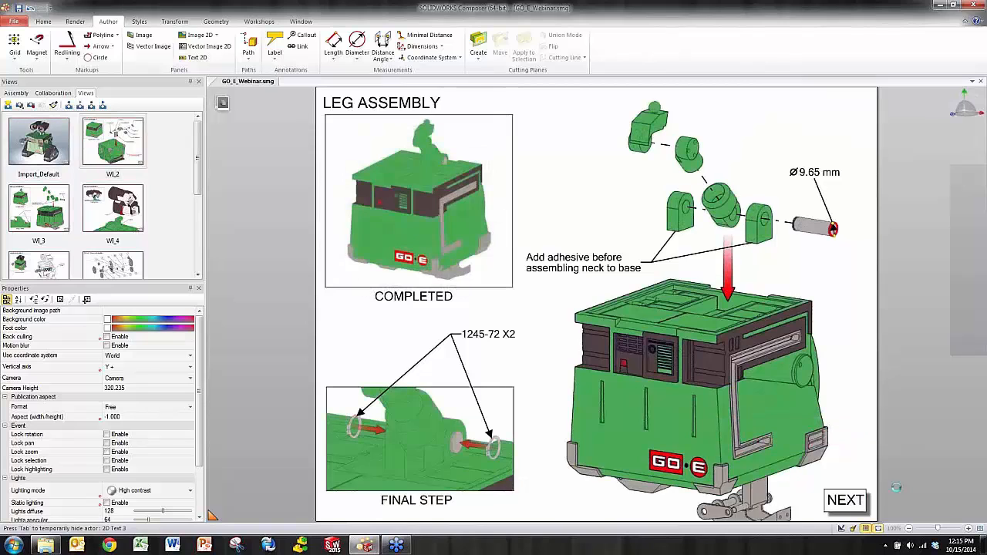
{"action": "left_click", "coordinate": [847, 501]}
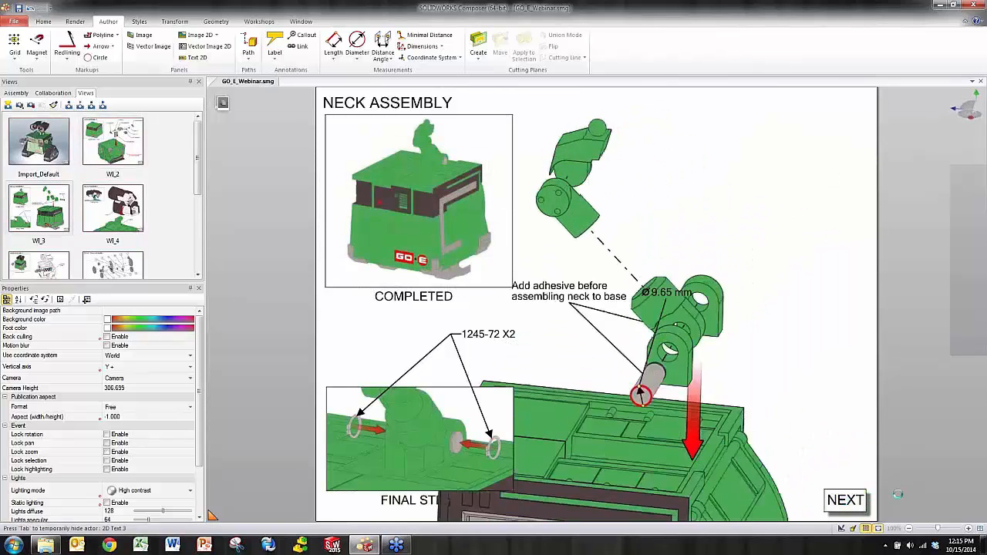
{"action": "left_click", "coordinate": [847, 500]}
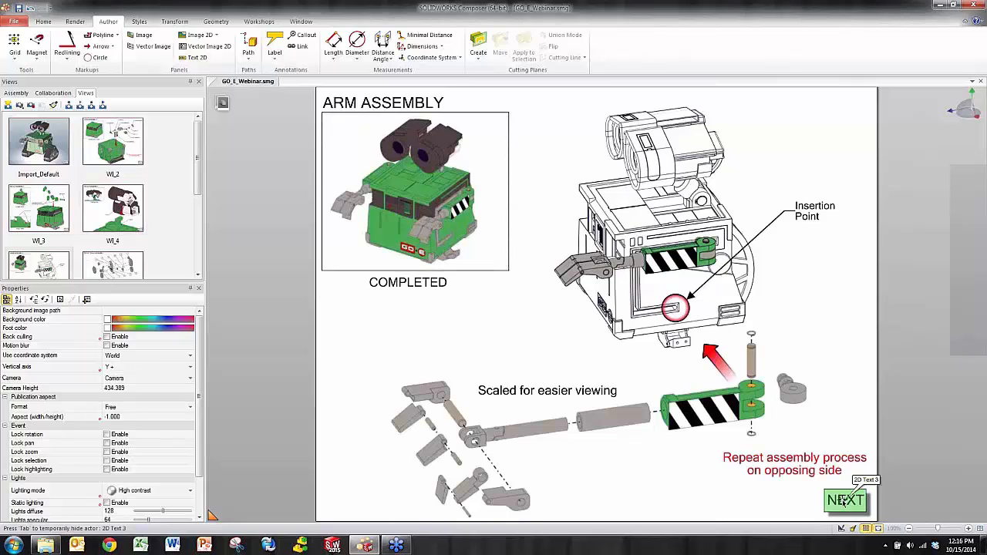
{"action": "left_click", "coordinate": [843, 501]}
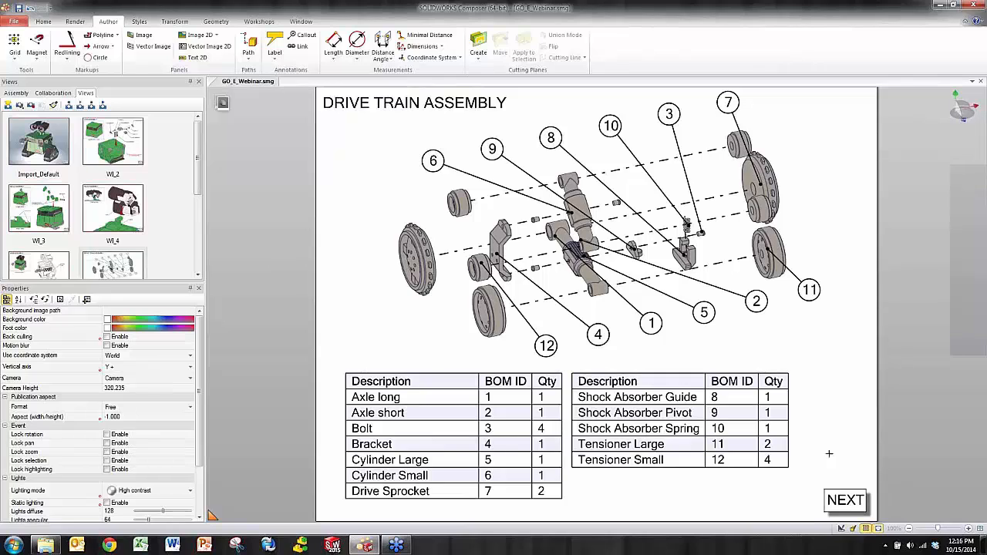
Step: Make the BOM table on the WI_5 Arm Assembly page fully transparent
{"action": "left_click_drag", "start_coordinate": [198, 158], "coordinate": [198, 204]}
{"action": "left_click", "coordinate": [62, 179]}
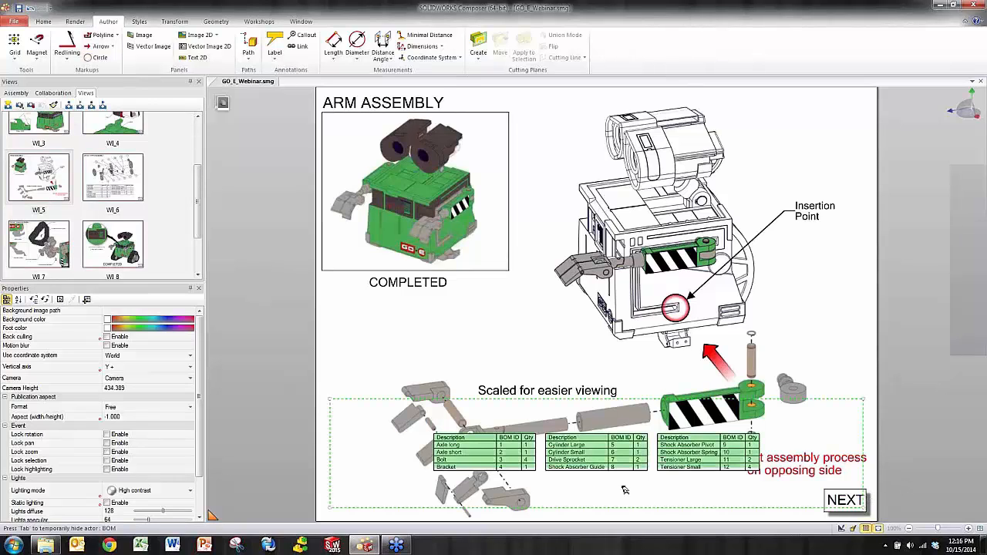
{"action": "left_click", "coordinate": [592, 497]}
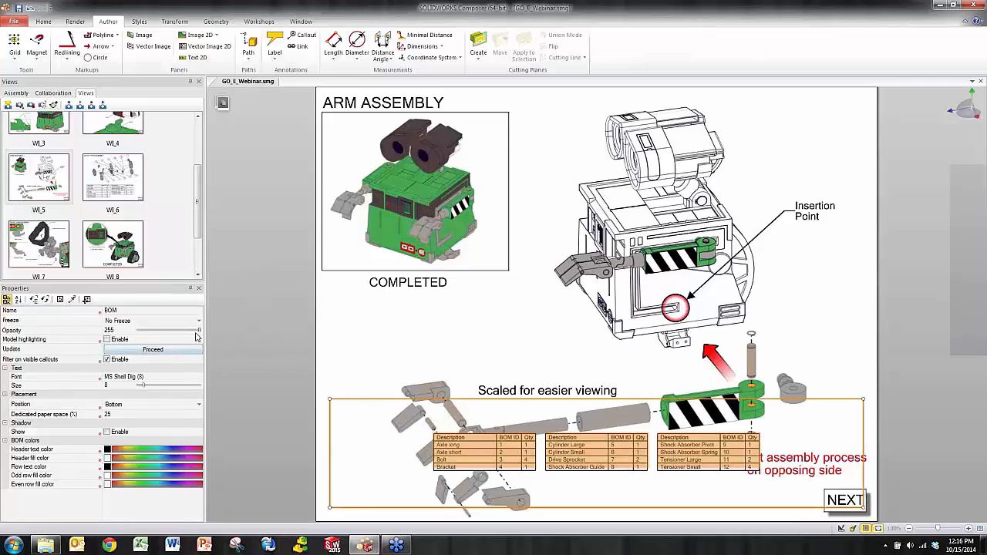
{"action": "left_click_drag", "start_coordinate": [200, 332], "coordinate": [139, 331]}
{"action": "left_click", "coordinate": [334, 365]}
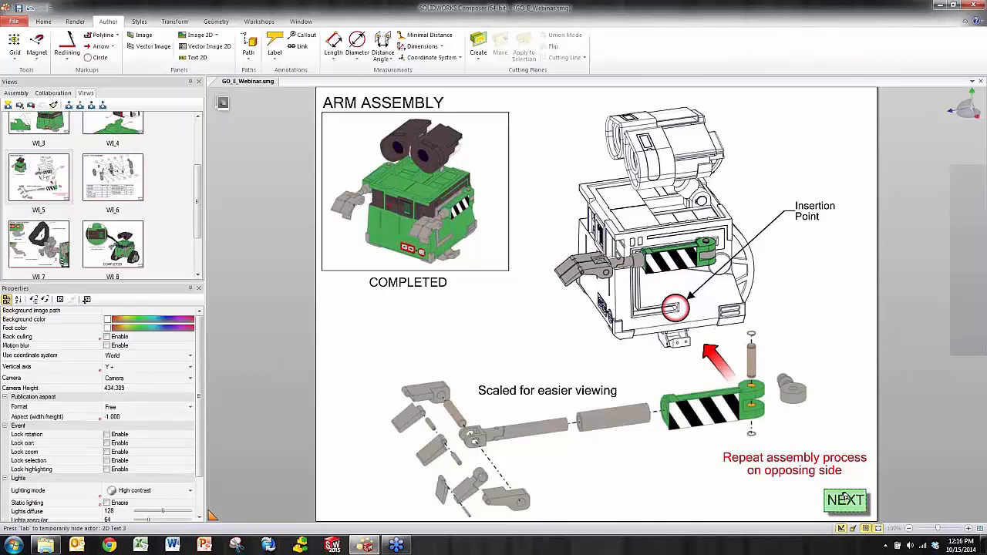
Step: Duplicate the NEXT label on the Arm Assembly page and place the copy to its left
{"action": "left_click", "coordinate": [846, 499]}
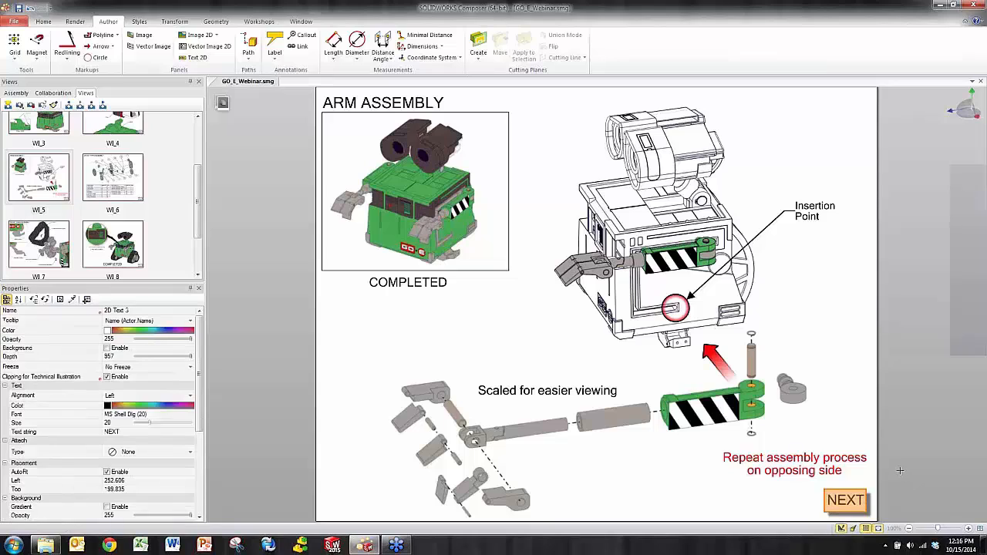
{"action": "key", "text": "ctrl+c"}
{"action": "key", "text": "ctrl+v"}
{"action": "left_click_drag", "start_coordinate": [853, 505], "coordinate": [742, 499]}
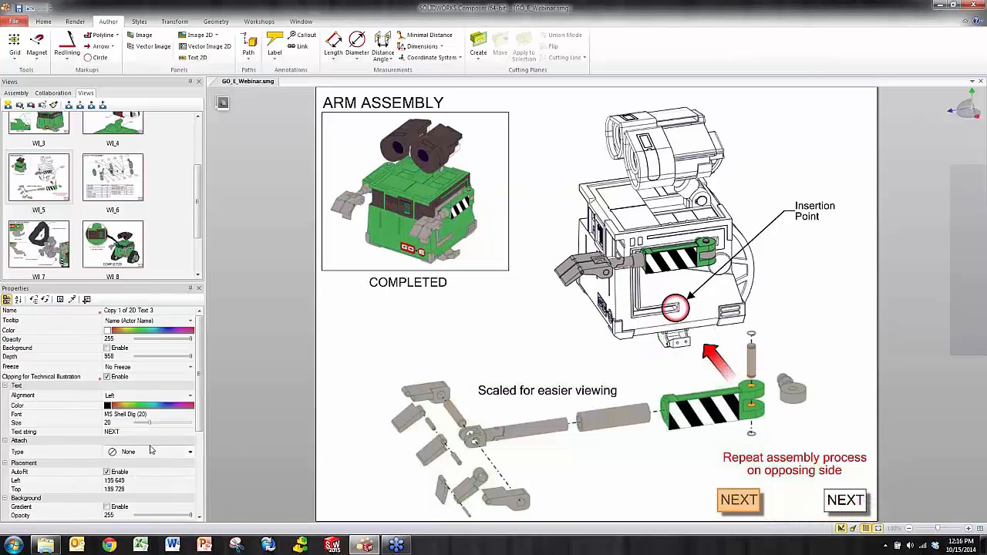
Step: Set the copied label's text string to BEGIN ANIMATION and move it left until it clears the NEXT label
{"action": "left_click", "coordinate": [192, 433]}
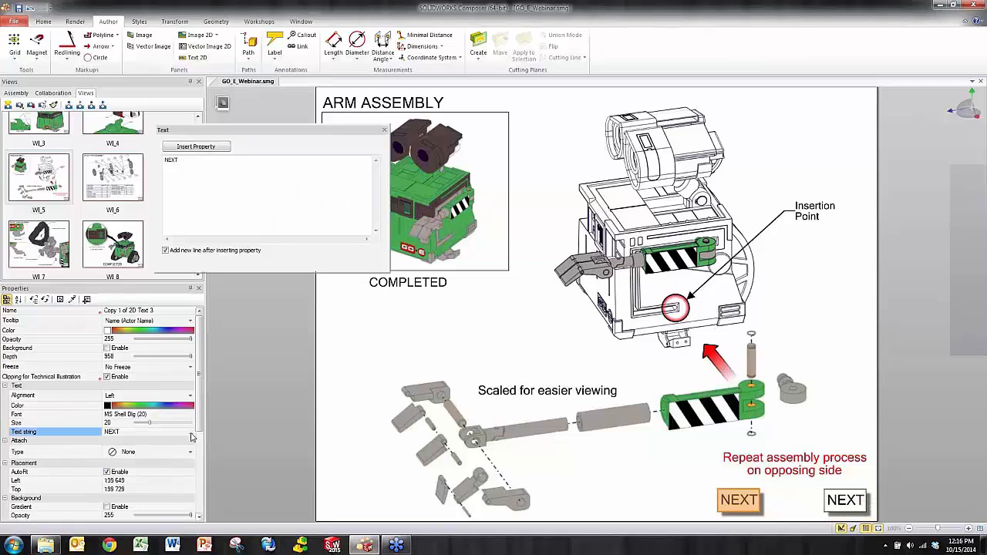
{"action": "double_click", "coordinate": [176, 165]}
{"action": "type", "text": "BEGIN"}
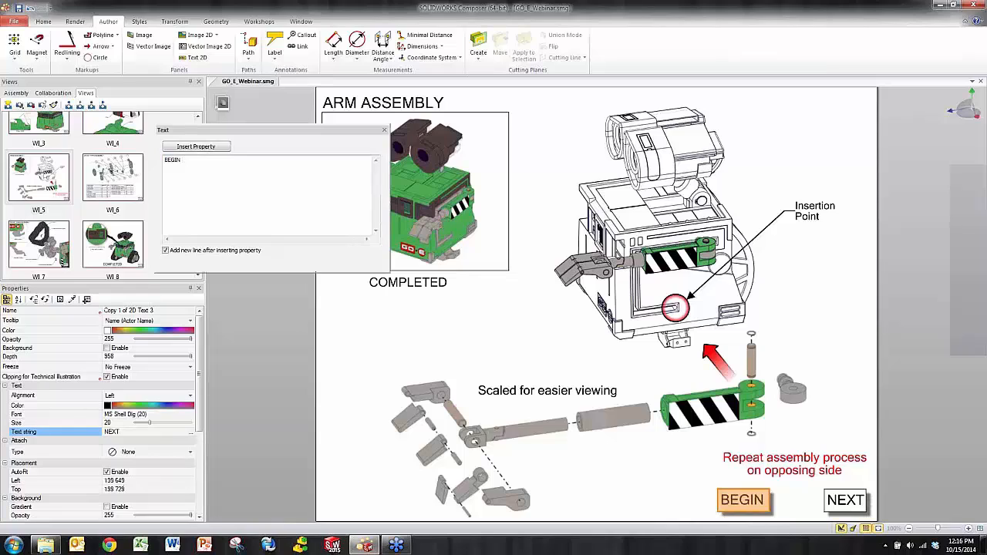
{"action": "type", "text": " ANIMATION"}
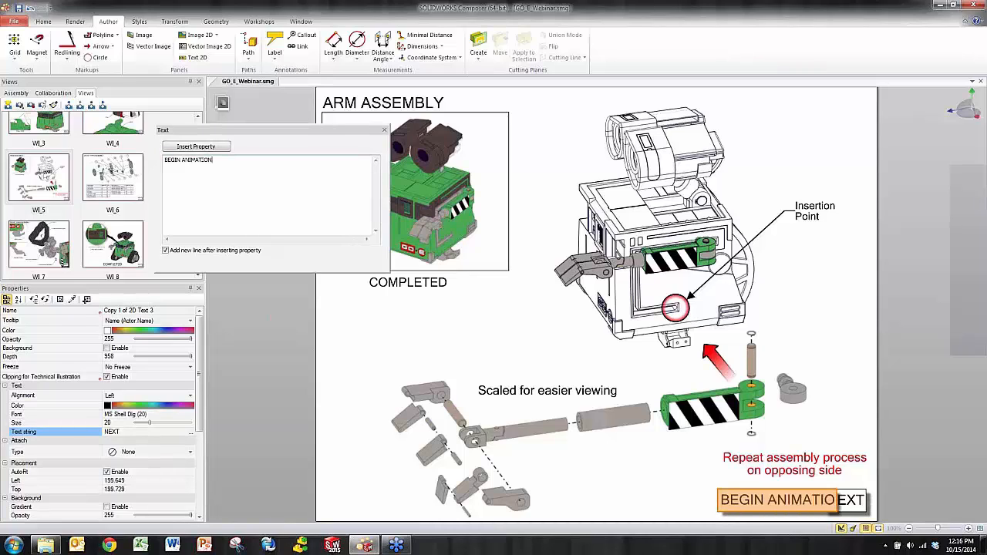
{"action": "left_click", "coordinate": [385, 131]}
{"action": "left_click_drag", "start_coordinate": [770, 497], "coordinate": [740, 498]}
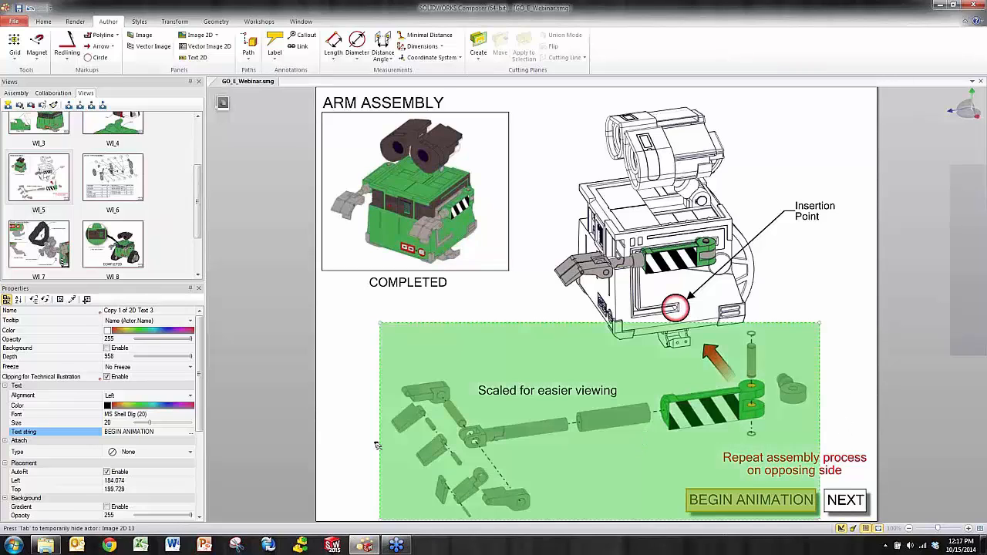
Step: Check the BEGIN ANIMATION label's event link and update the WI_5 view with the new label
{"action": "left_click_drag", "start_coordinate": [198, 363], "coordinate": [200, 448]}
{"action": "left_click", "coordinate": [62, 452]}
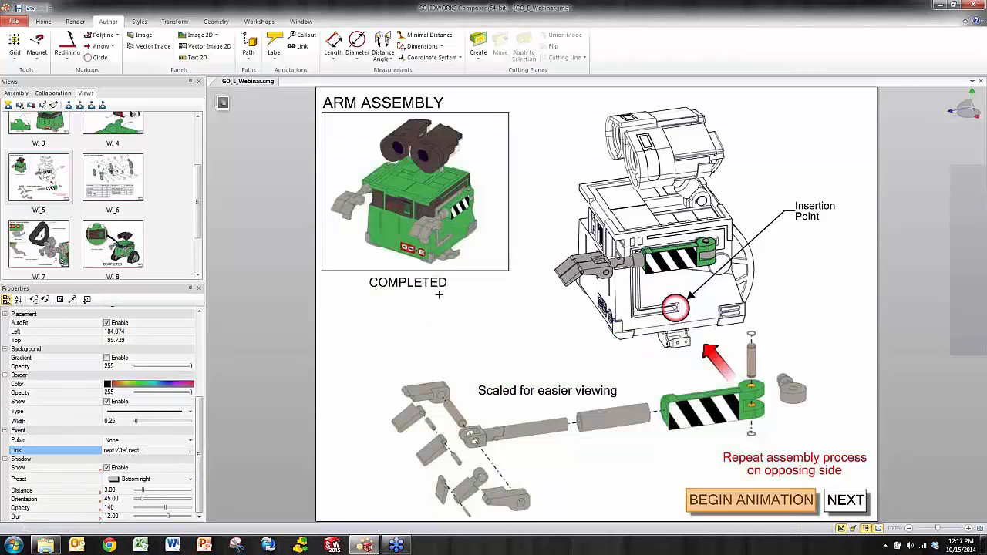
{"action": "left_click_drag", "start_coordinate": [198, 207], "coordinate": [199, 202]}
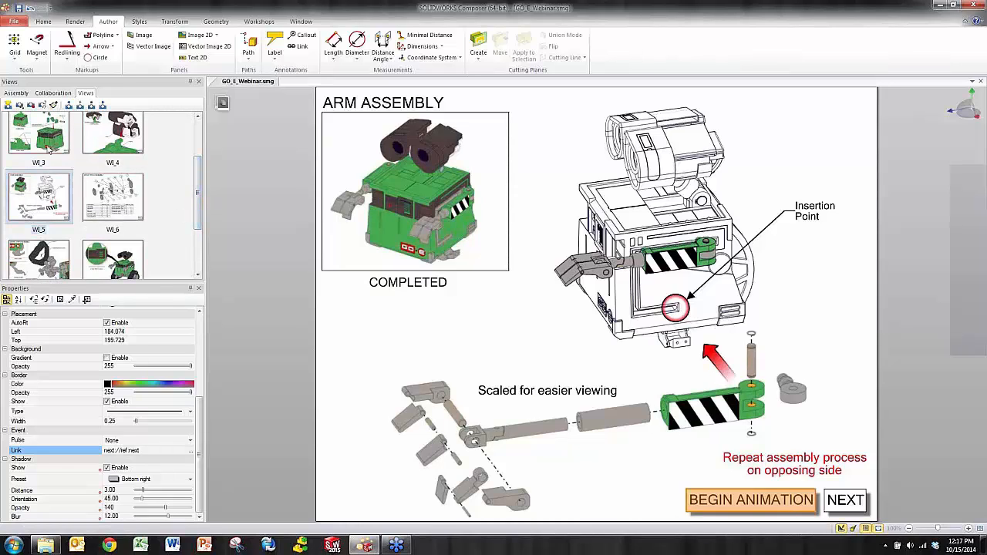
{"action": "left_click", "coordinate": [31, 106]}
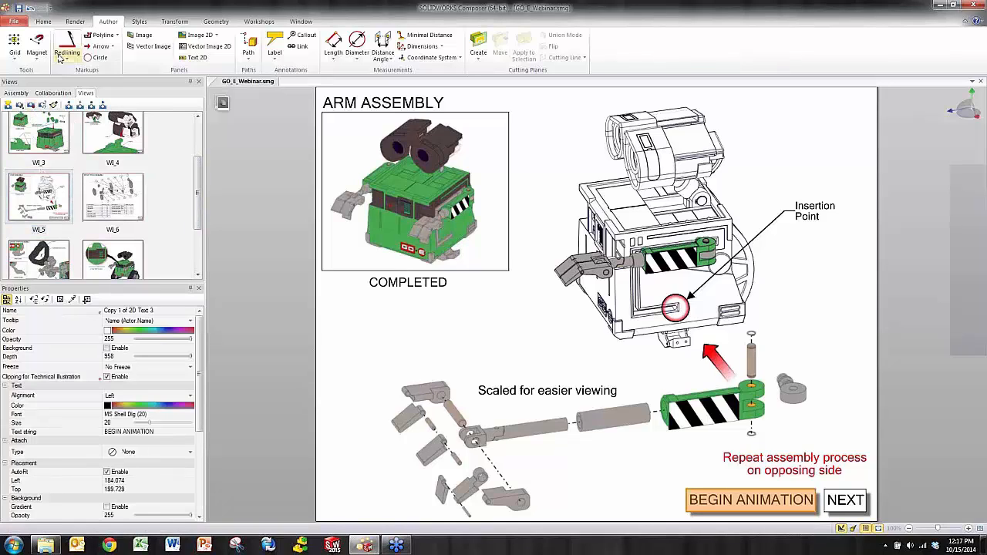
Step: Switch to Animation mode, add a timeline marker named BOM Stop just after 10 s, and move the playhead to about 10 s
{"action": "left_click", "coordinate": [45, 22]}
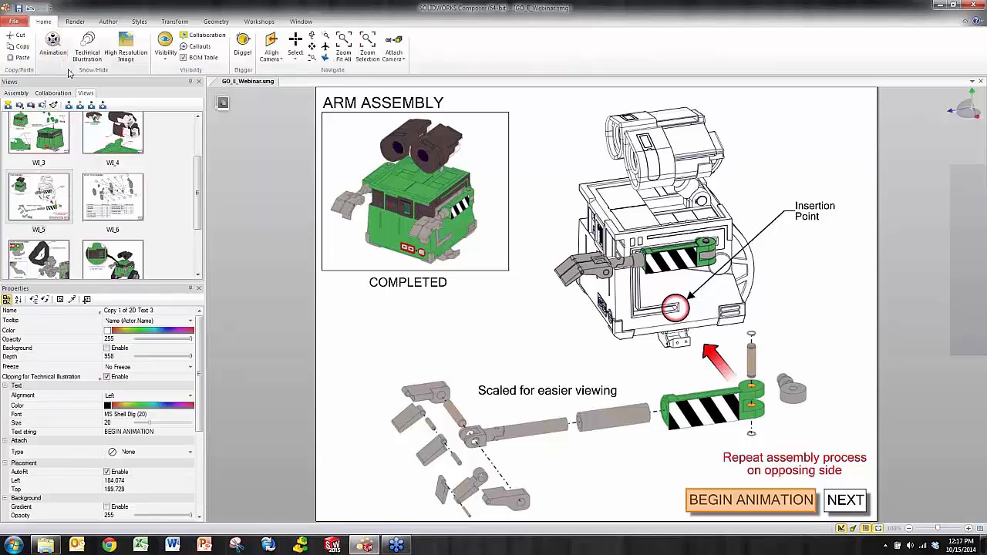
{"action": "left_click", "coordinate": [52, 45]}
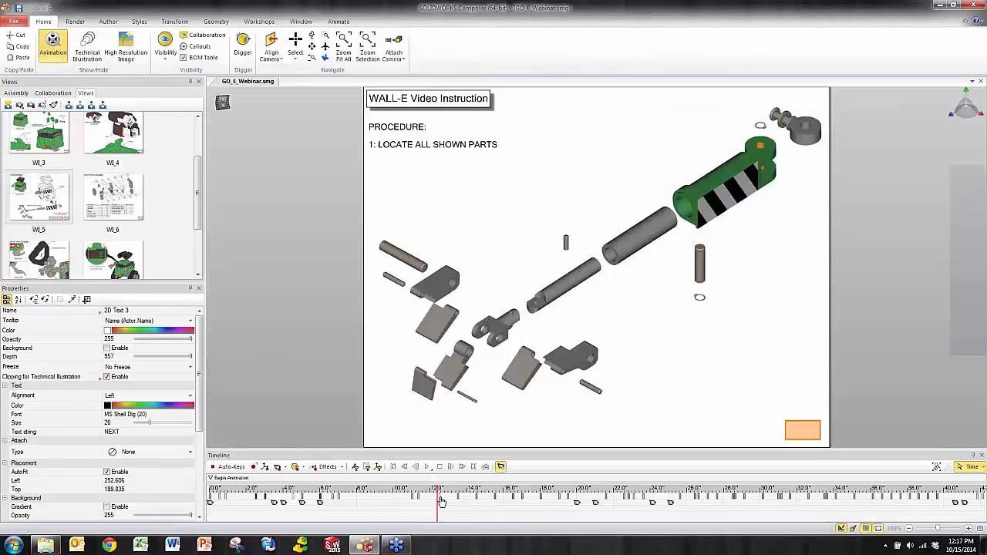
{"action": "left_click", "coordinate": [213, 492]}
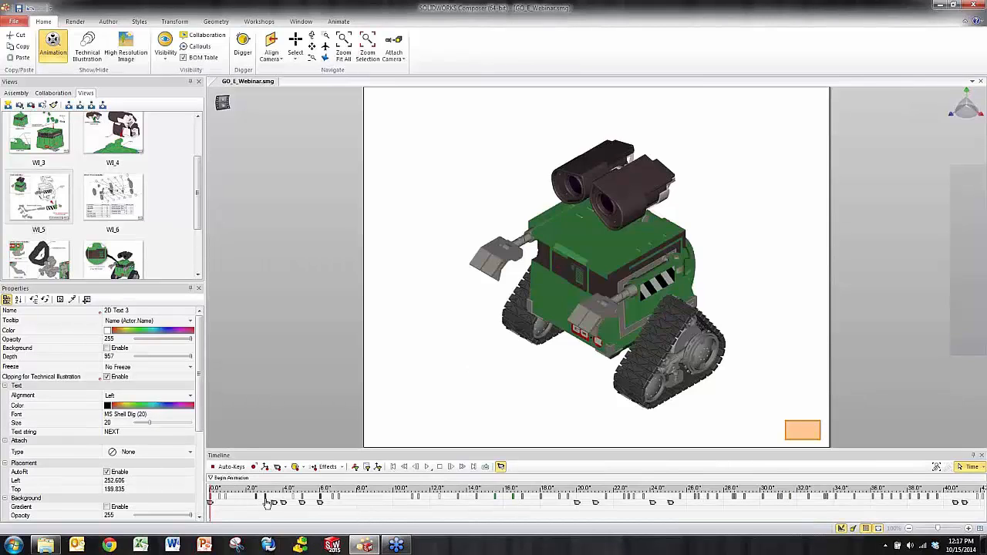
{"action": "double_click", "coordinate": [410, 478]}
{"action": "type", "text": "BOM Stop"}
{"action": "left_click", "coordinate": [402, 490]}
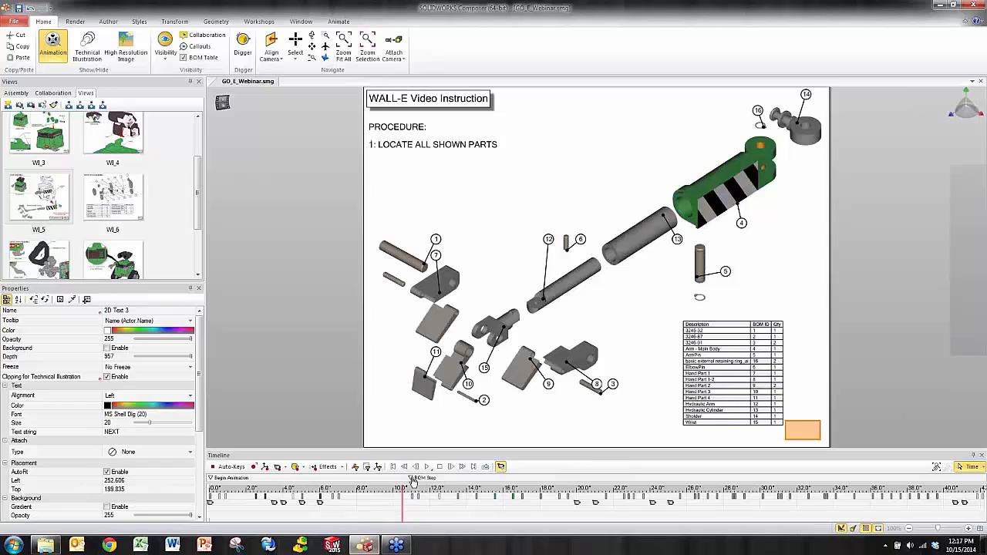
Step: Delete the BOM Stop marker from the timeline and return the playhead to 0 s
{"action": "right_click", "coordinate": [409, 482]}
{"action": "left_click", "coordinate": [453, 501]}
{"action": "left_click_drag", "start_coordinate": [402, 509], "coordinate": [210, 508]}
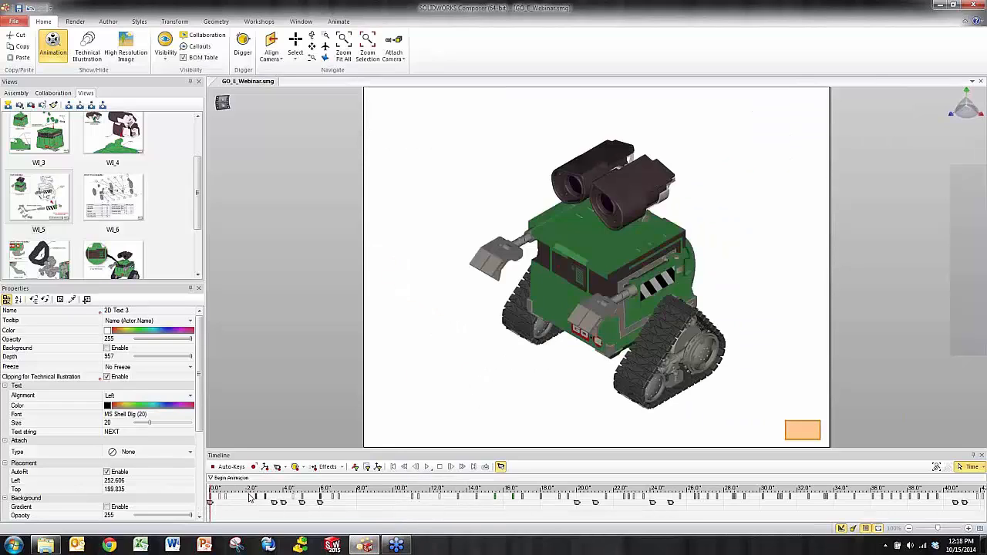
Step: Link the BEGIN ANIMATION label on WI_5 to play://Begin Animation and update the WI_5 view
{"action": "left_click", "coordinate": [51, 202]}
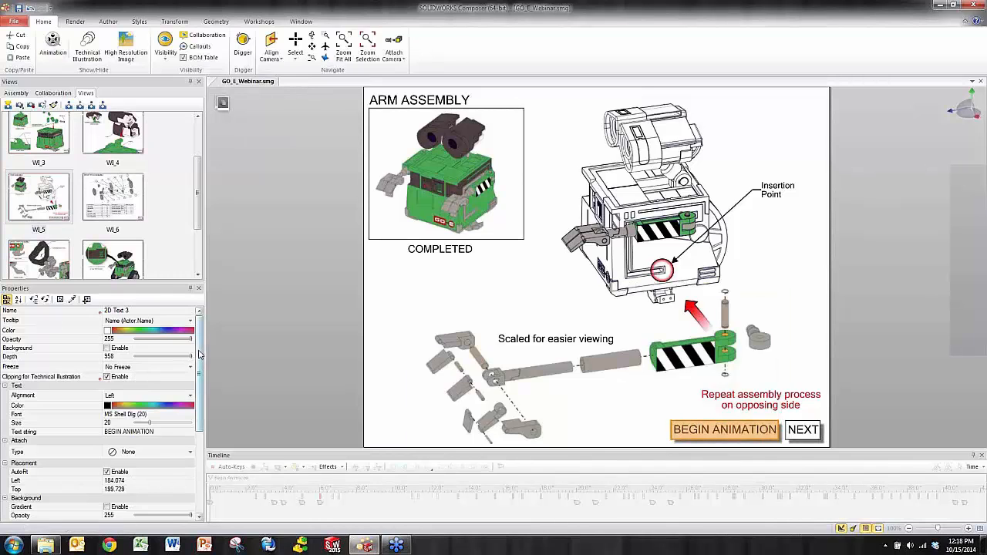
{"action": "scroll", "coordinate": [199, 354], "scroll_direction": "down", "scroll_amount": 5}
{"action": "left_click", "coordinate": [51, 457]}
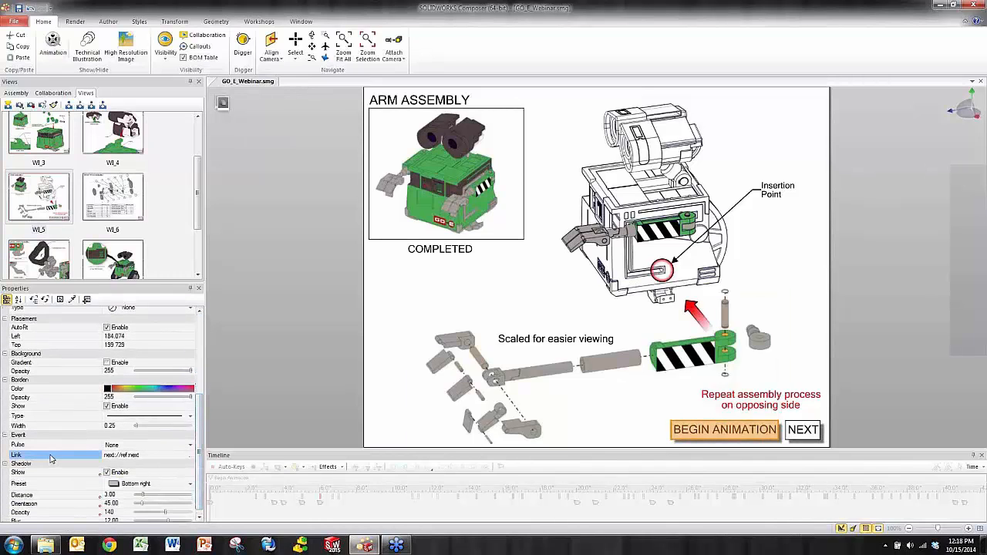
{"action": "left_click", "coordinate": [190, 456]}
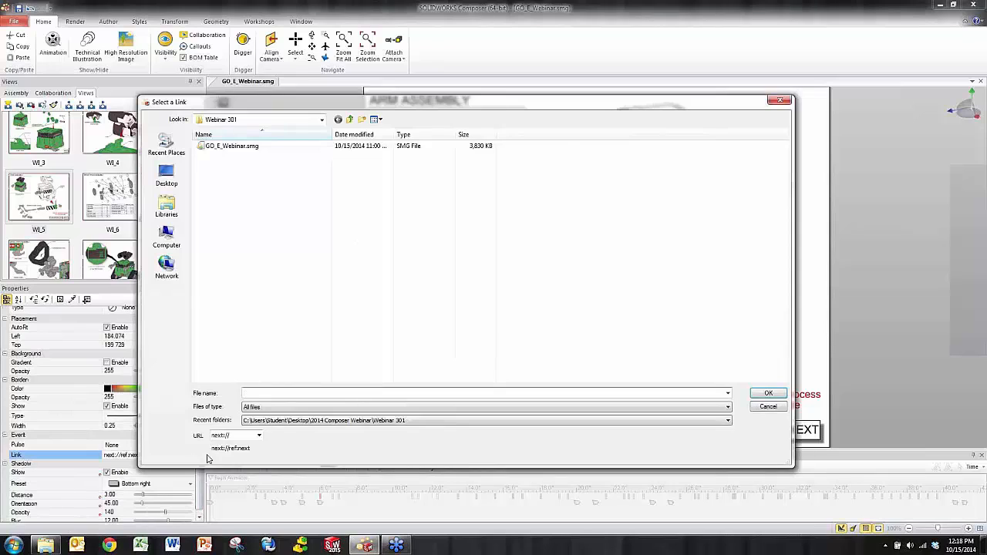
{"action": "left_click", "coordinate": [259, 437]}
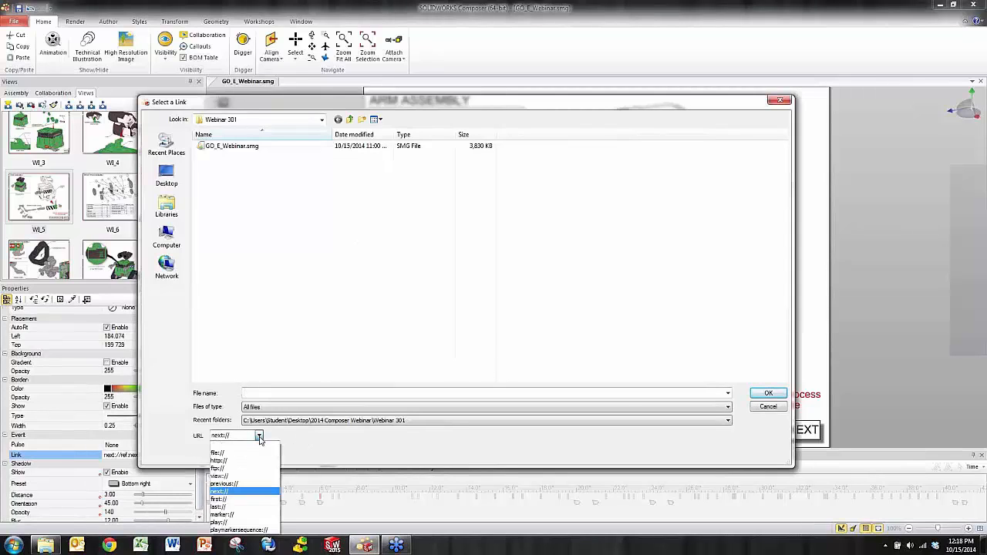
{"action": "left_click", "coordinate": [259, 523]}
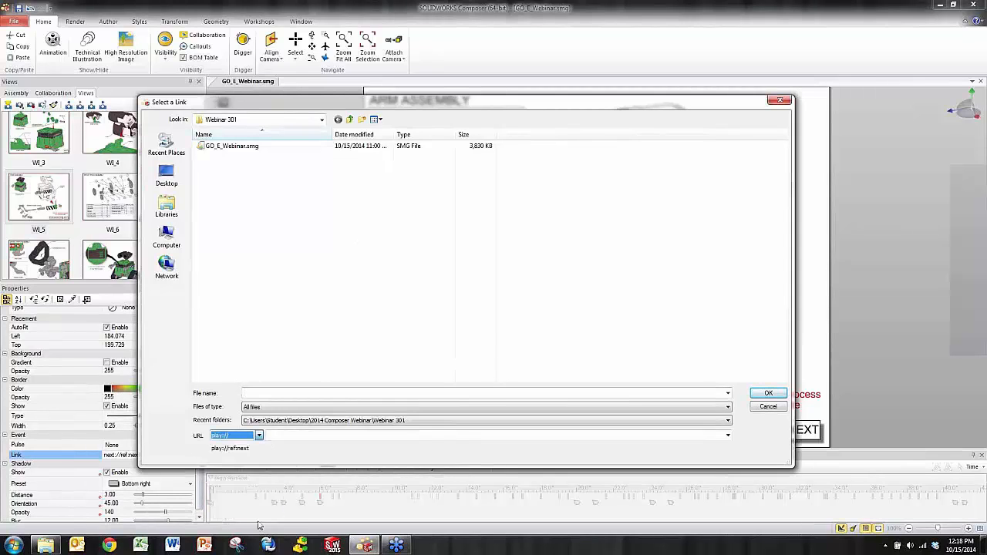
{"action": "left_click", "coordinate": [727, 436]}
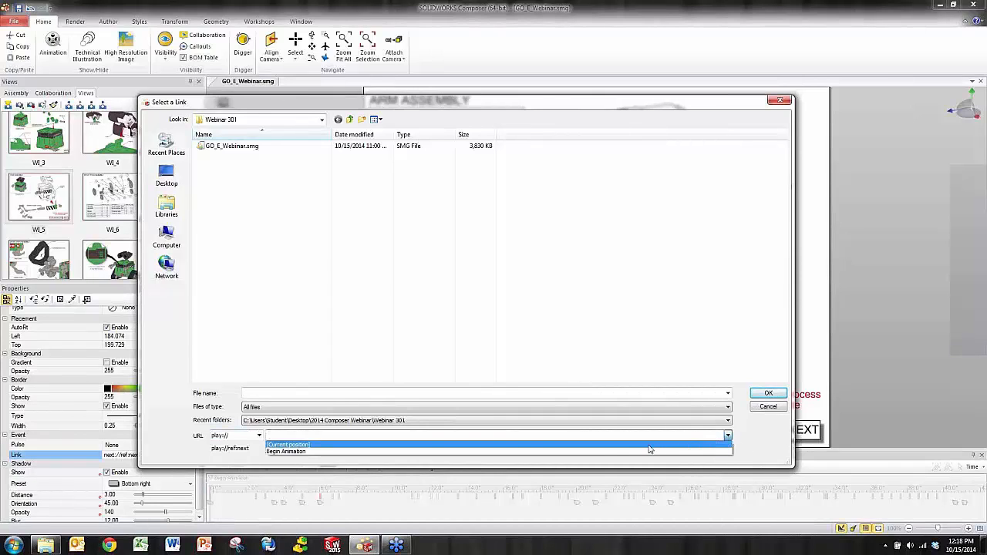
{"action": "left_click", "coordinate": [303, 452]}
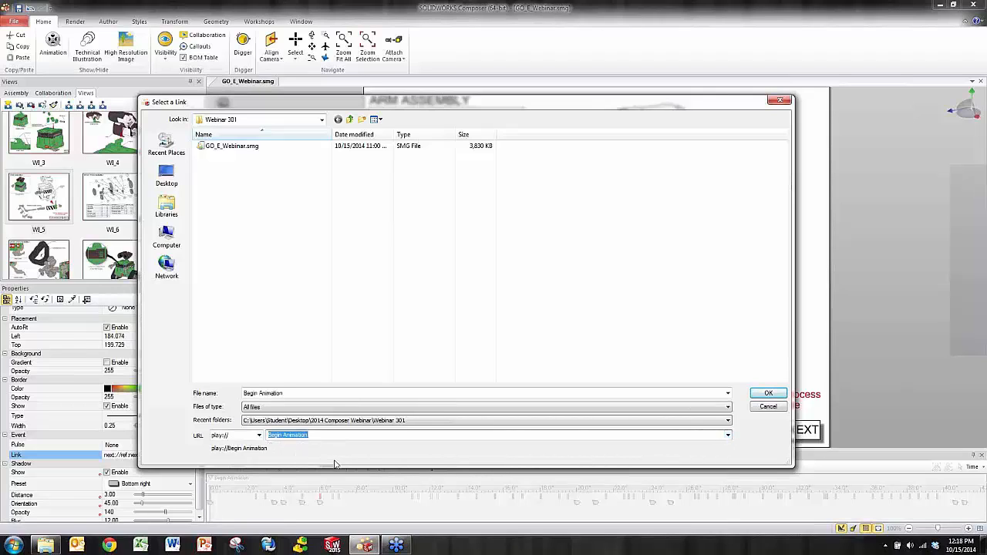
{"action": "left_click", "coordinate": [766, 395]}
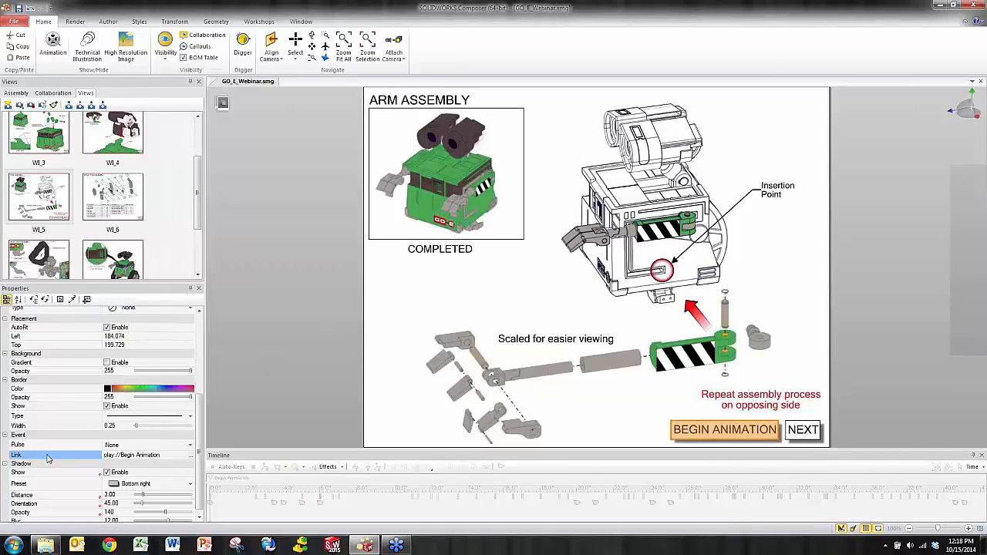
{"action": "left_click", "coordinate": [31, 199]}
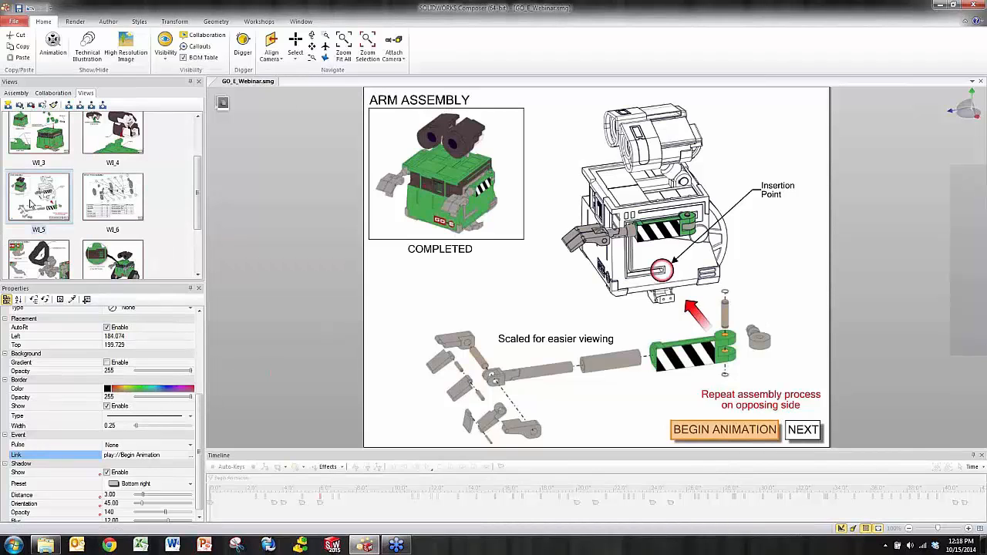
{"action": "left_click", "coordinate": [31, 105]}
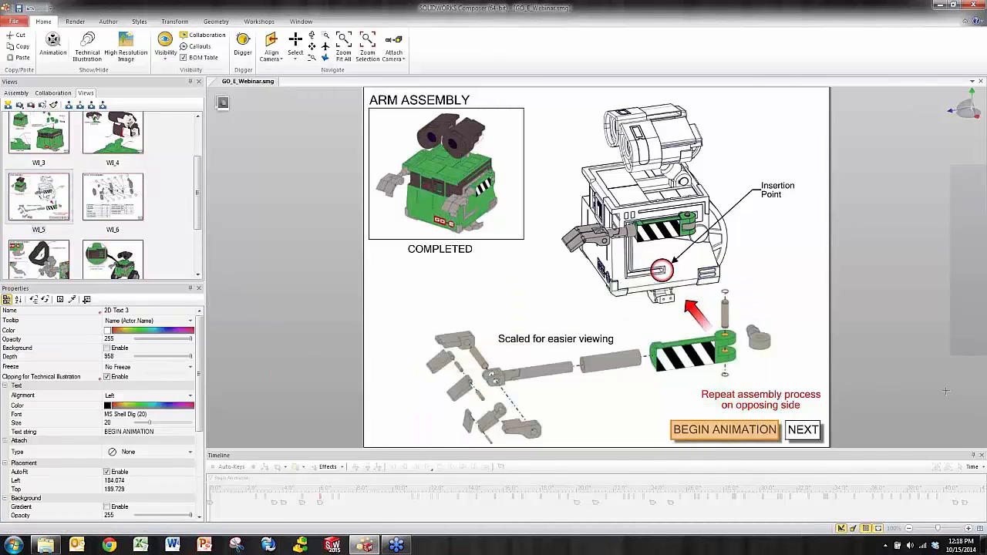
Step: Test the BEGIN ANIMATION label and replay the animation from about 6.5 s to review the parts and BOM display
{"action": "left_click", "coordinate": [921, 384]}
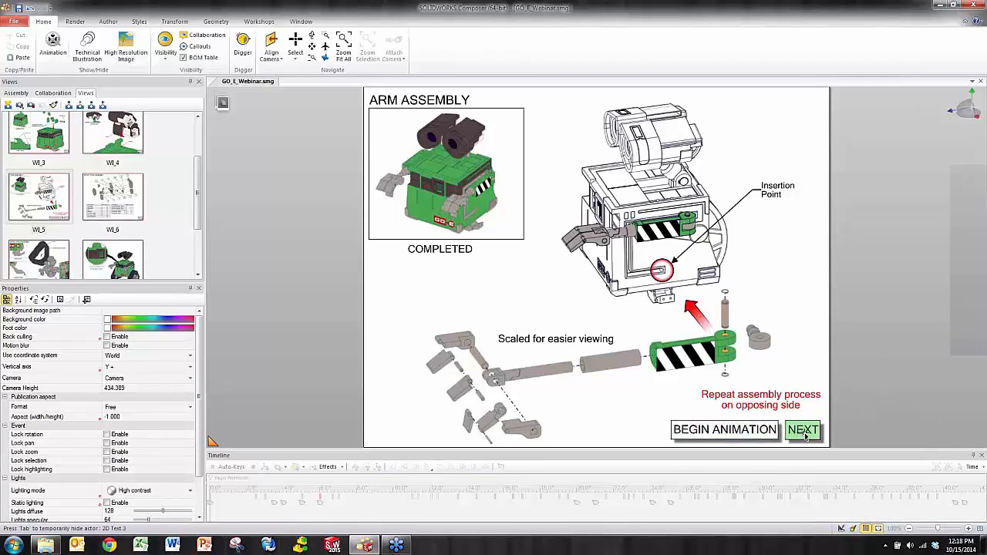
{"action": "left_click", "coordinate": [726, 431]}
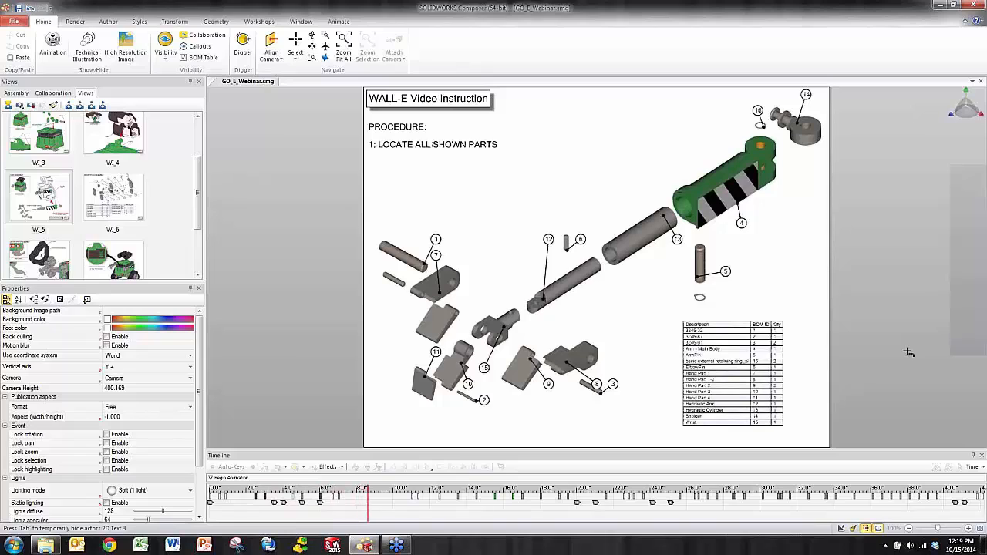
{"action": "left_click", "coordinate": [428, 519]}
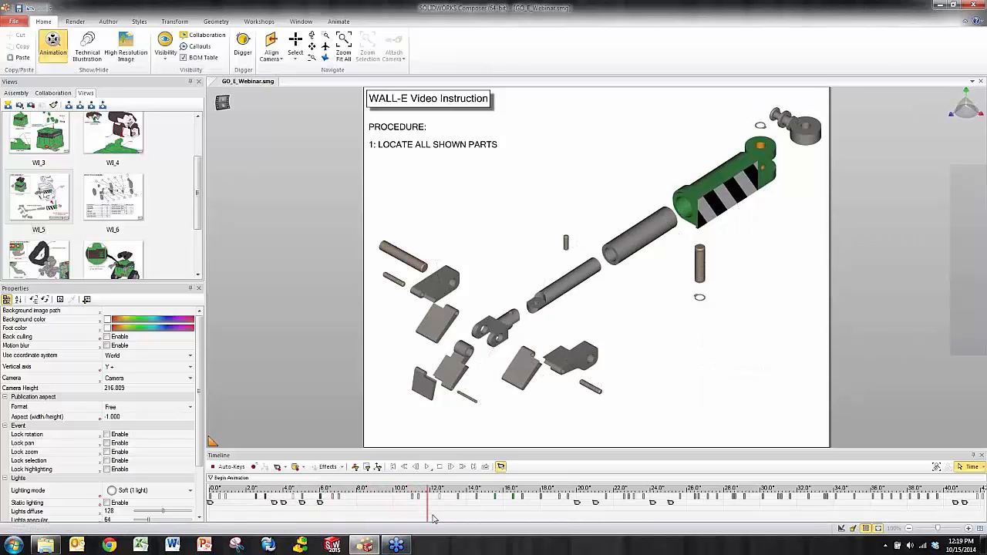
{"action": "left_click_drag", "start_coordinate": [428, 515], "coordinate": [333, 515]}
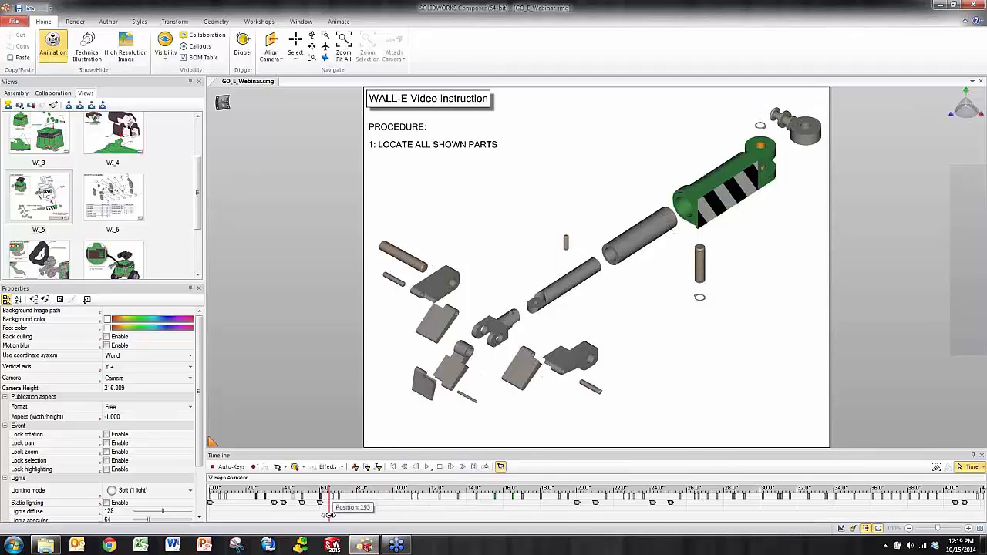
{"action": "left_click", "coordinate": [427, 468]}
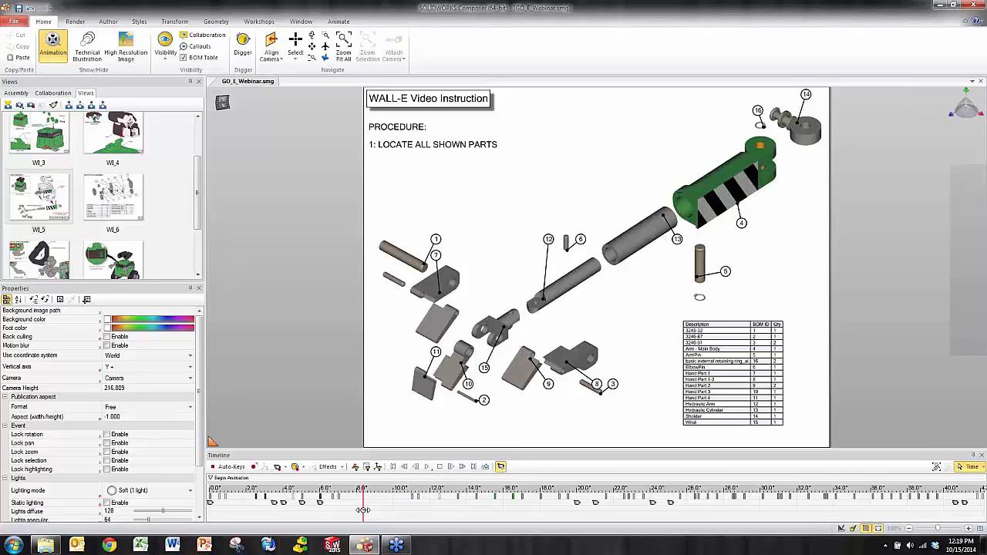
Step: Add a timeline marker named BOM STOP at 9 s and place the playhead on it
{"action": "scroll", "coordinate": [371, 516], "scroll_direction": "up", "scroll_amount": 2}
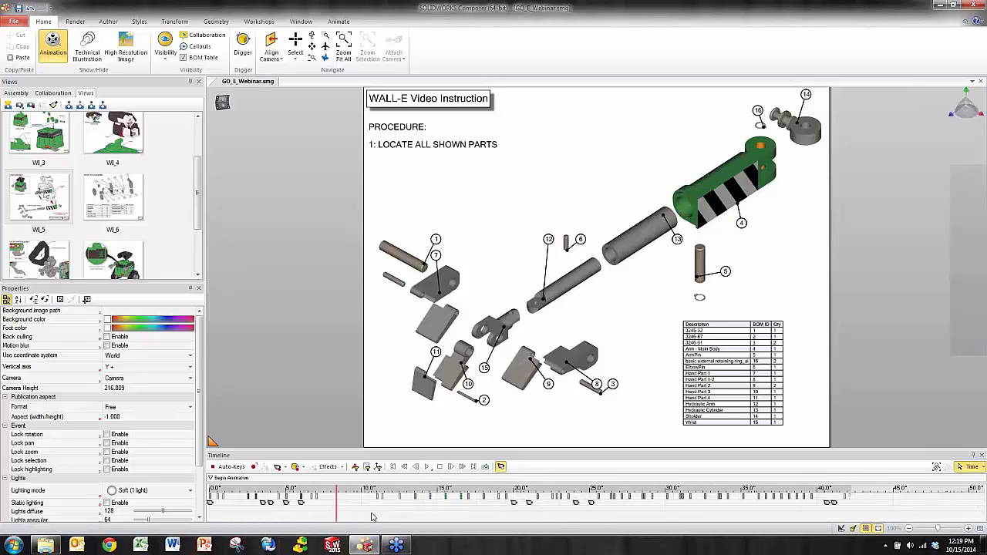
{"action": "left_click", "coordinate": [329, 517]}
{"action": "middle_click_drag", "start_coordinate": [330, 517], "coordinate": [526, 517]}
{"action": "scroll", "coordinate": [471, 520], "scroll_direction": "up", "scroll_amount": 3}
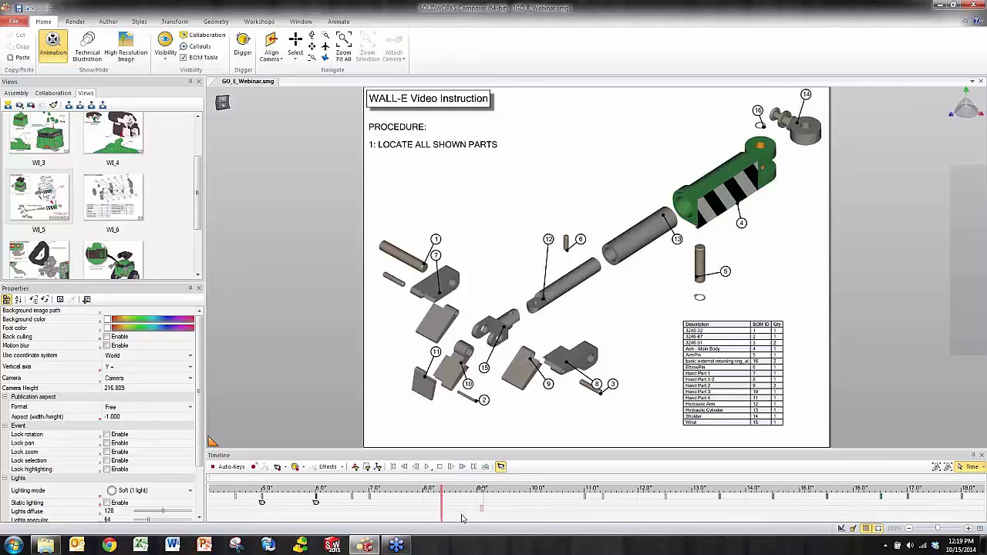
{"action": "left_click_drag", "start_coordinate": [460, 514], "coordinate": [479, 510]}
{"action": "double_click", "coordinate": [479, 482]}
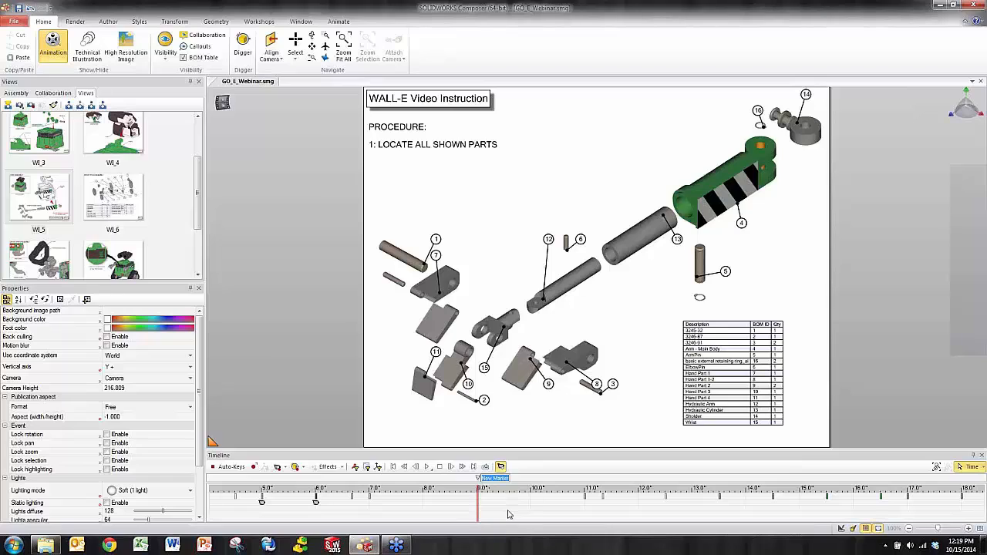
{"action": "type", "text": "BOM STOP"}
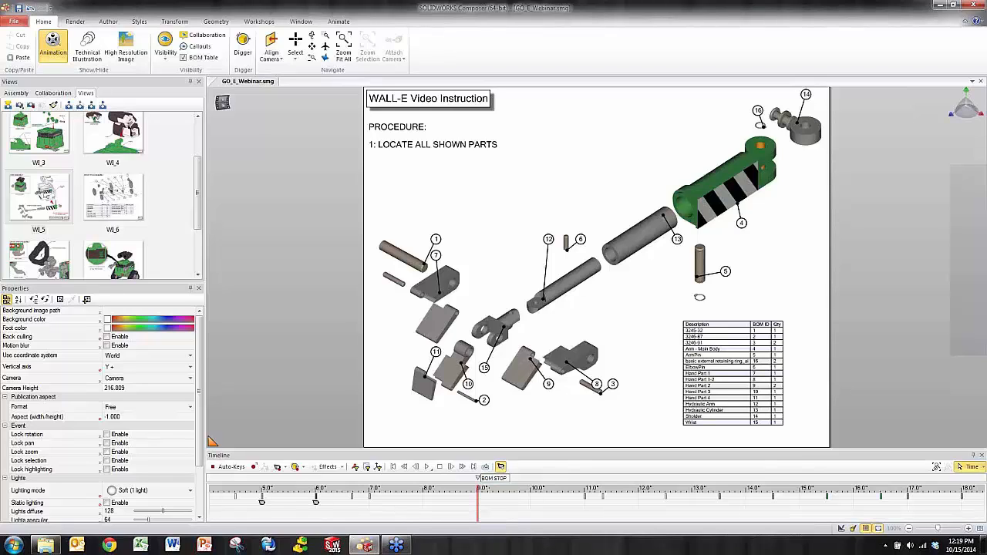
{"action": "left_click", "coordinate": [497, 513]}
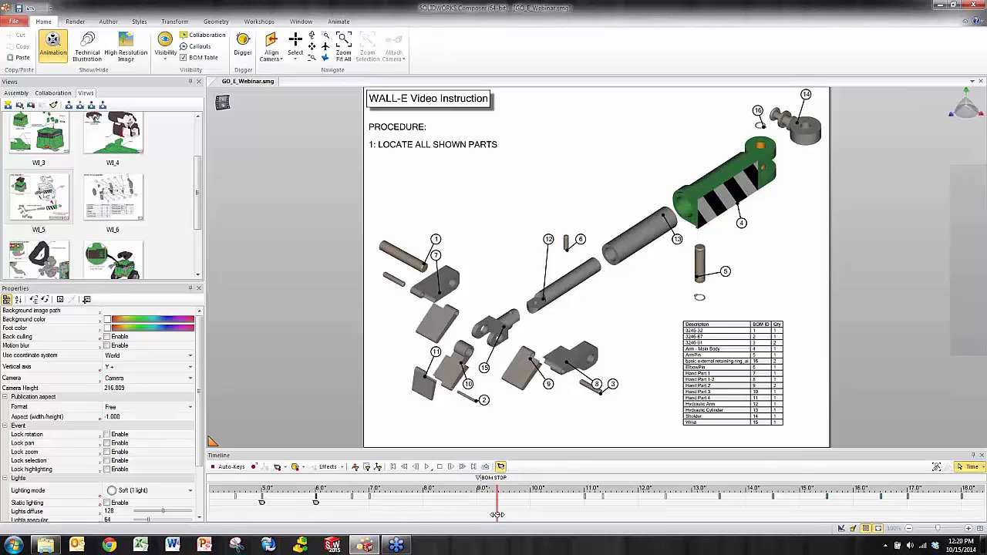
{"action": "left_click_drag", "start_coordinate": [496, 505], "coordinate": [480, 513]}
Step: Add a 2D text reading I'M READY!! beside the LOCATE ALL SHOWN PARTS line, with text size 16
{"action": "left_click", "coordinate": [108, 21]}
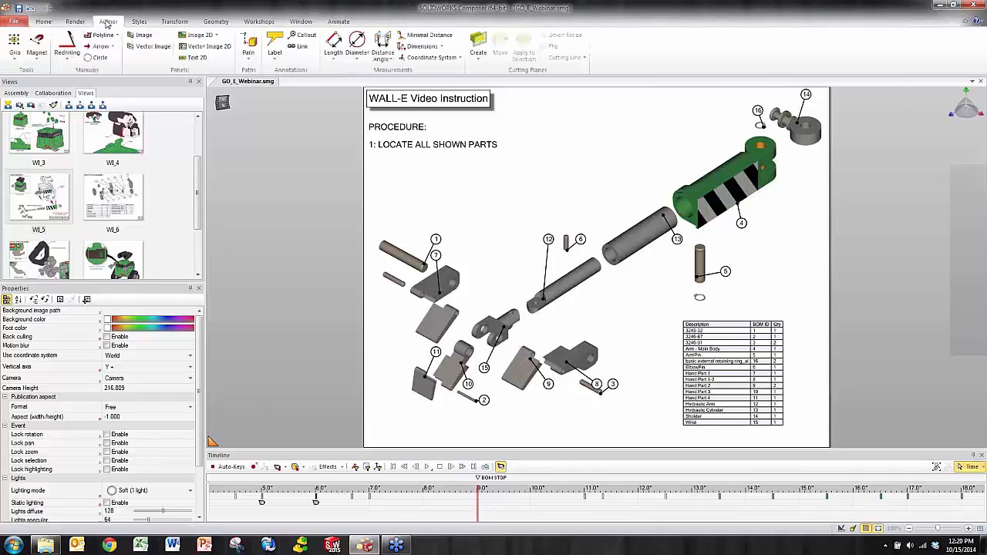
{"action": "left_click", "coordinate": [196, 58]}
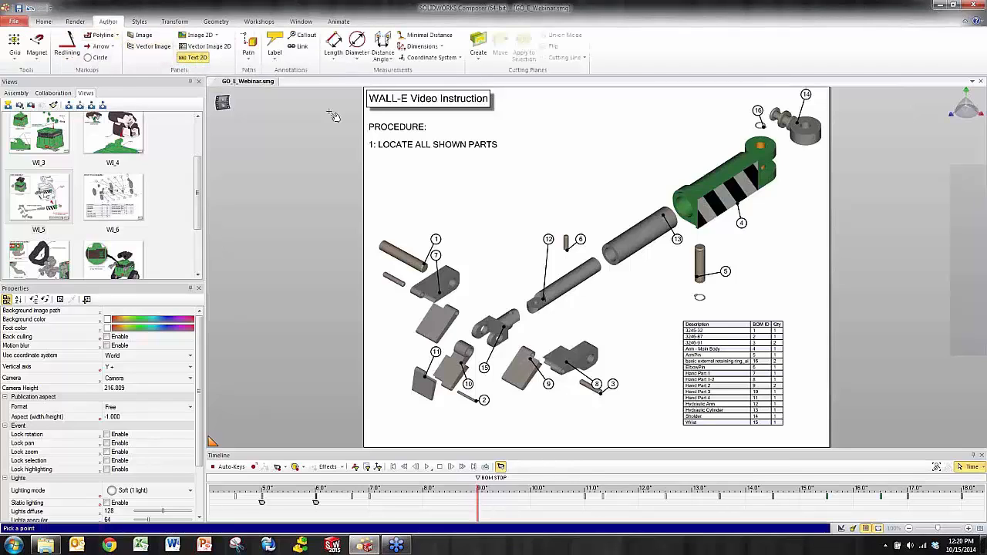
{"action": "left_click", "coordinate": [503, 145]}
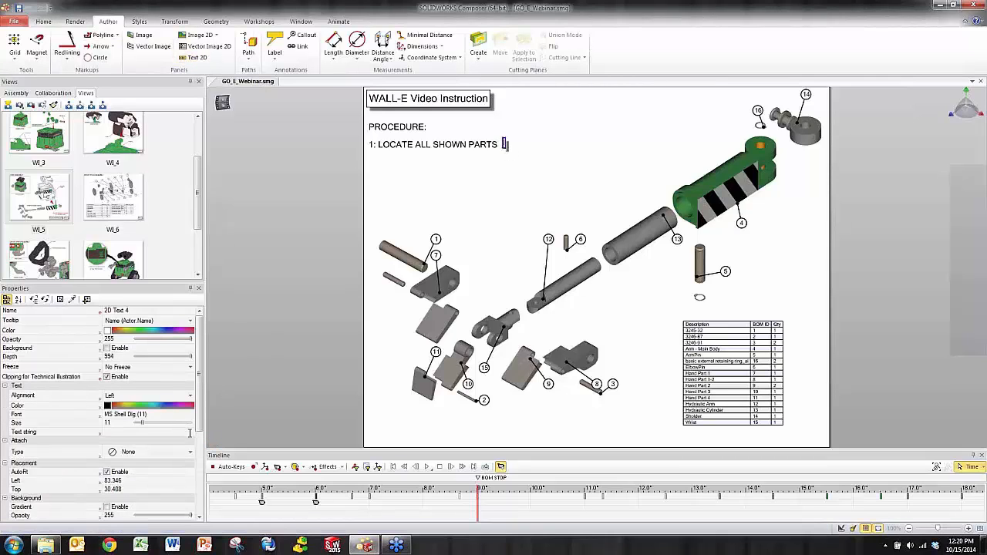
{"action": "left_click", "coordinate": [189, 434]}
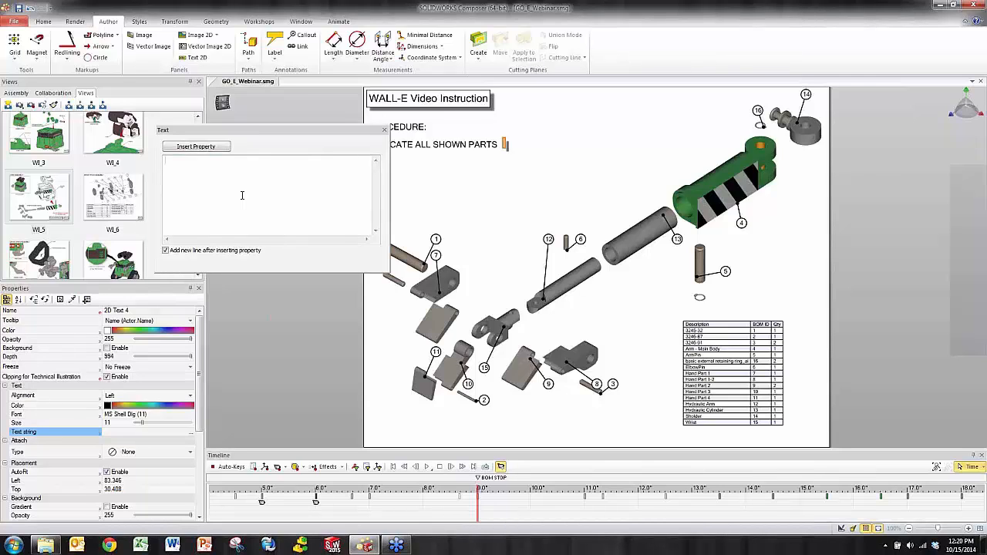
{"action": "type", "text": "I'M READY!!"}
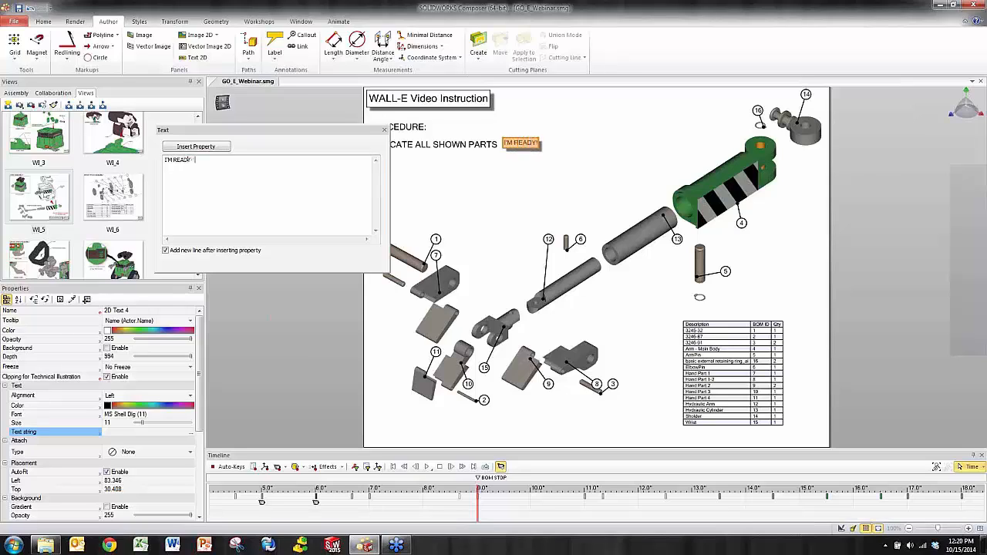
{"action": "left_click", "coordinate": [385, 130]}
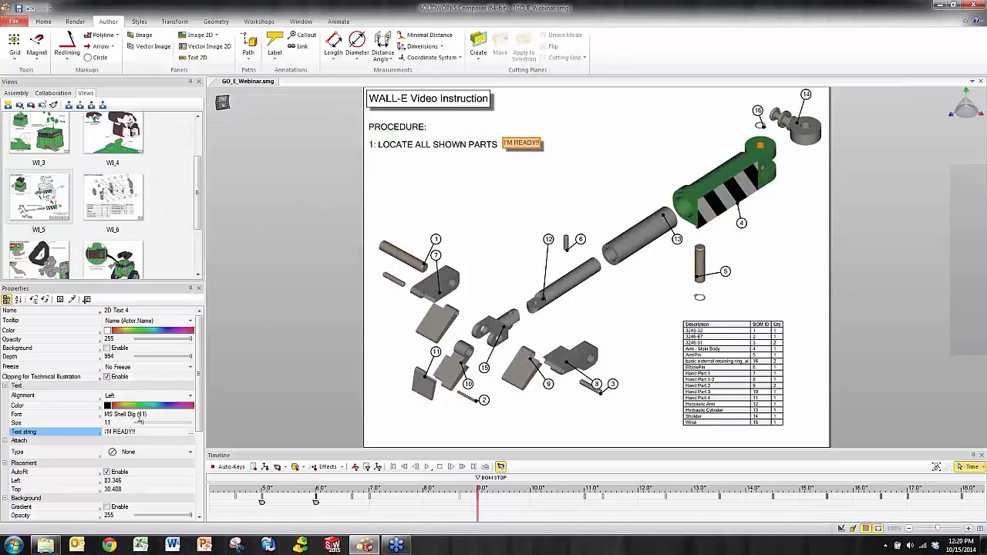
{"action": "left_click_drag", "start_coordinate": [140, 422], "coordinate": [146, 421]}
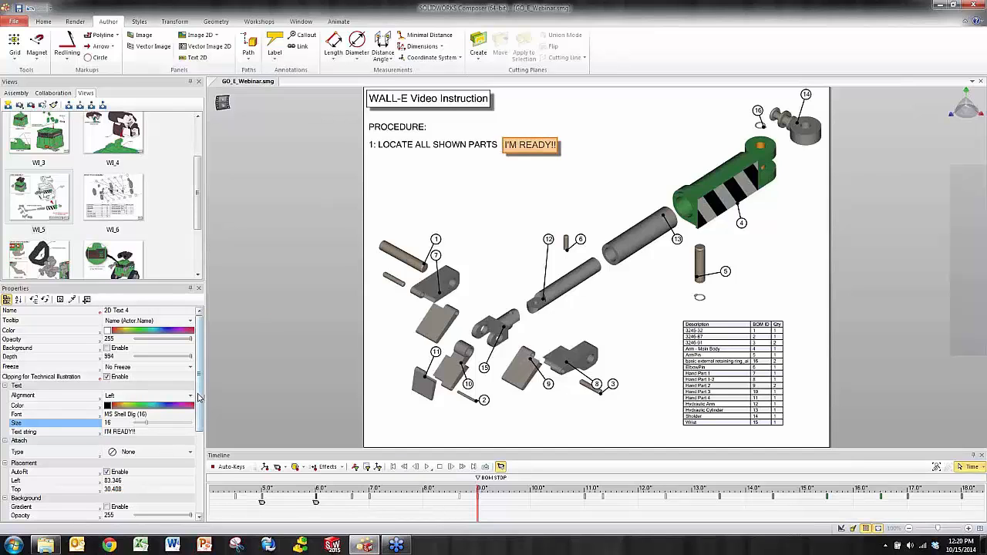
Step: Link the I'M READY!! label to play://BOM STOP and set its pulse to 800 ms
{"action": "left_click_drag", "start_coordinate": [202, 401], "coordinate": [204, 486]}
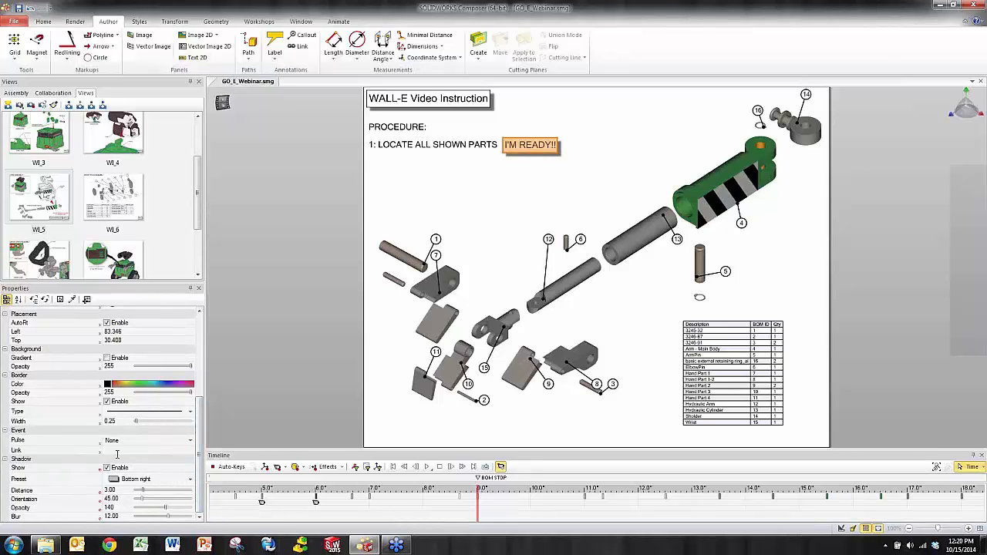
{"action": "left_click", "coordinate": [191, 450]}
{"action": "left_click", "coordinate": [259, 436]}
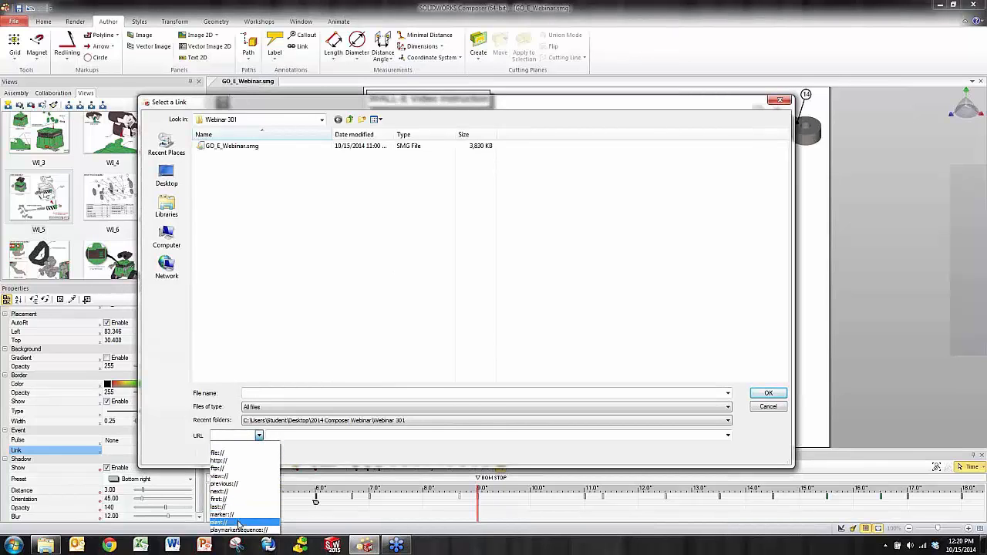
{"action": "left_click", "coordinate": [238, 522]}
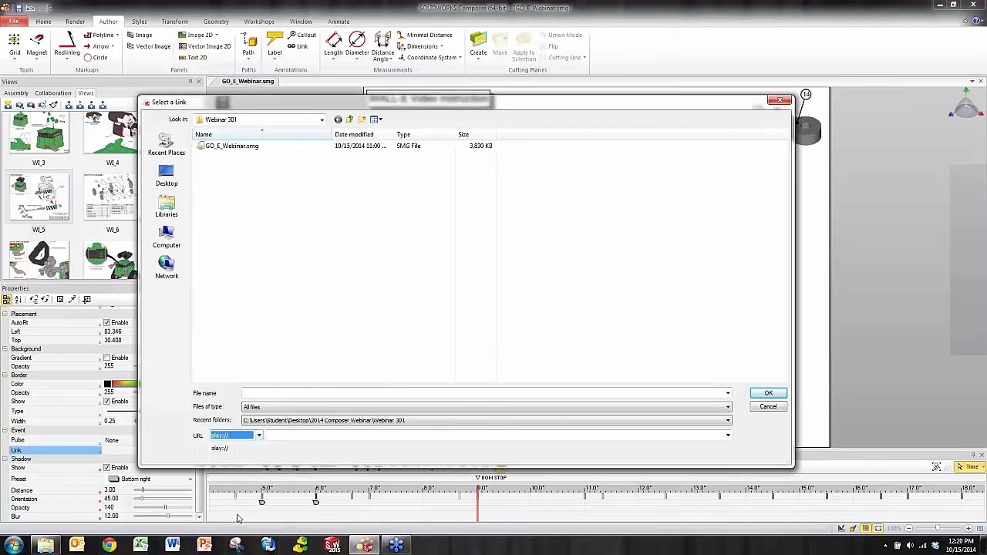
{"action": "left_click", "coordinate": [727, 435]}
{"action": "left_click", "coordinate": [461, 460]}
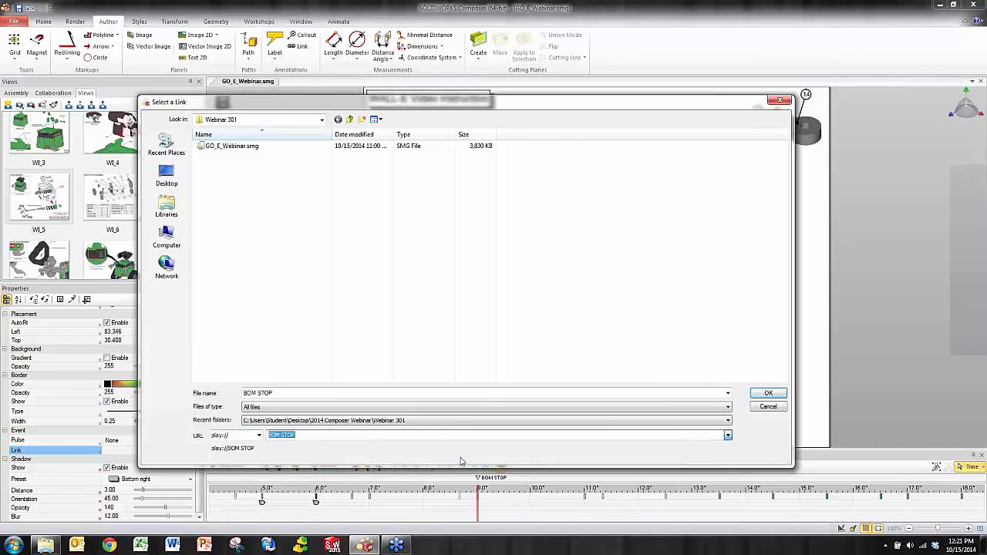
{"action": "left_click", "coordinate": [765, 394]}
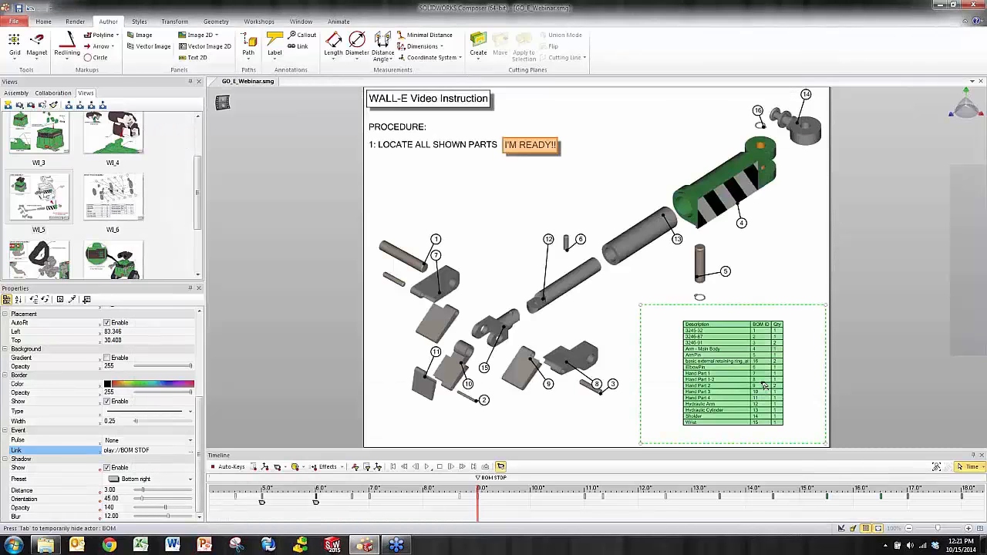
{"action": "left_click", "coordinate": [189, 442]}
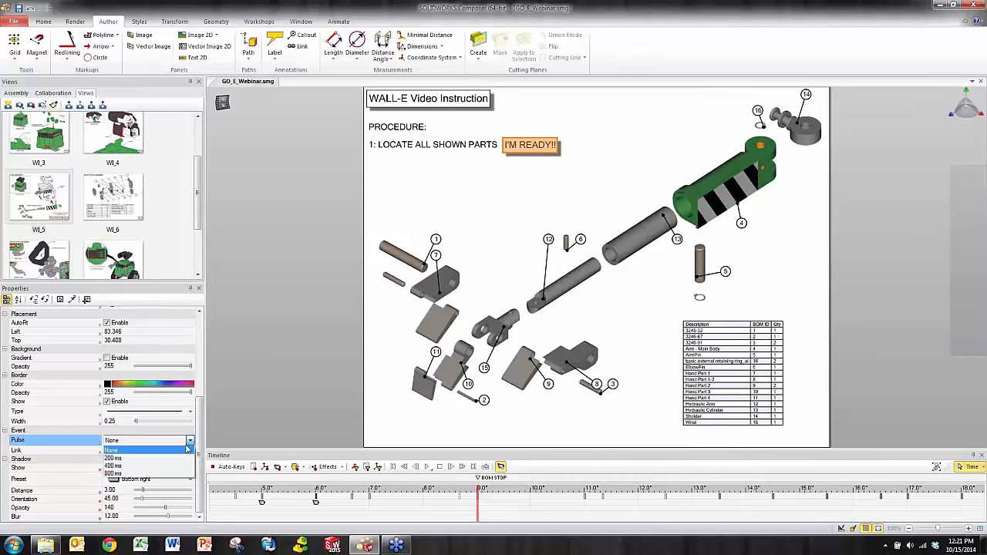
{"action": "left_click", "coordinate": [171, 478]}
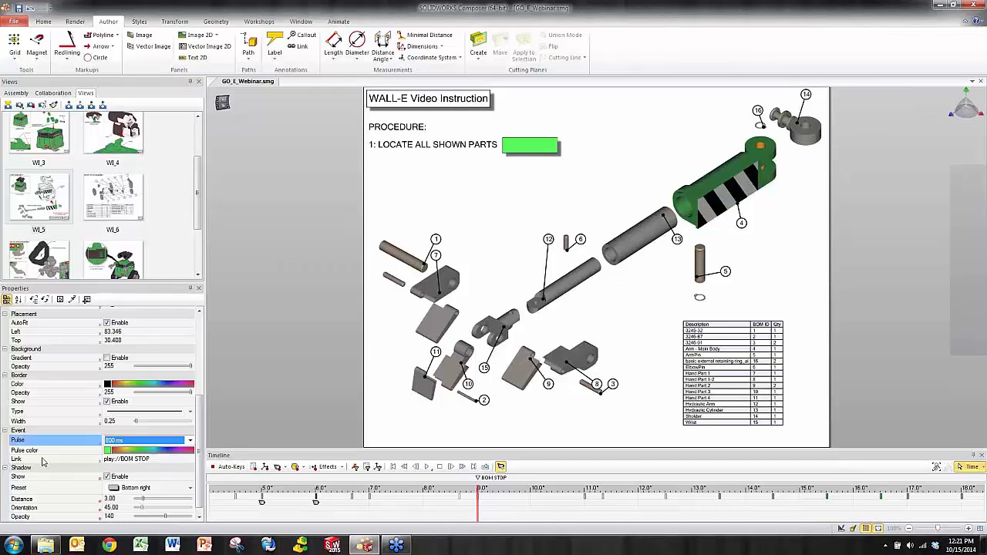
Step: Set keys at 9 s for the I'M READY!! label's pulse, pulse color, link, font, size and text string
{"action": "left_click_drag", "start_coordinate": [42, 461], "coordinate": [47, 443]}
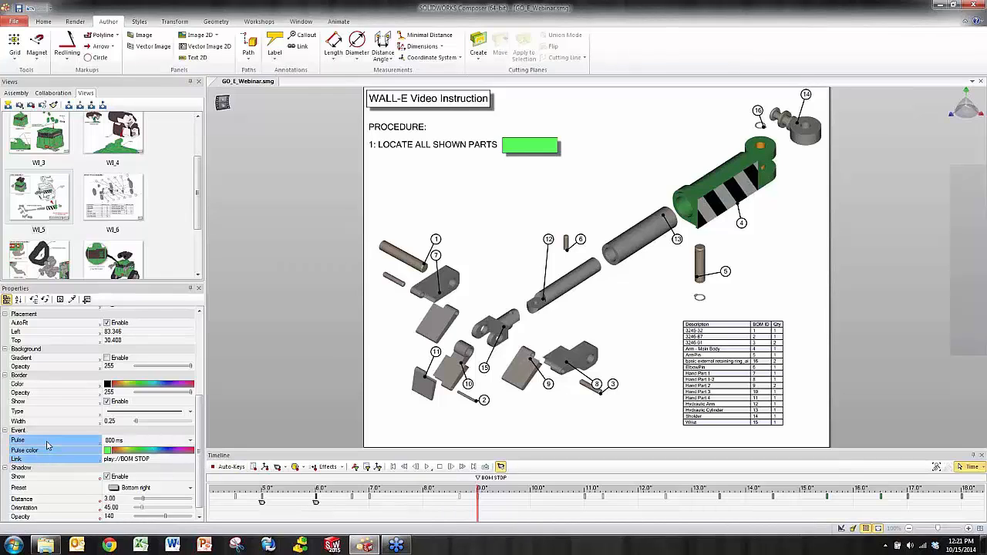
{"action": "left_click_drag", "start_coordinate": [199, 442], "coordinate": [207, 375]}
{"action": "left_click", "coordinate": [52, 400]}
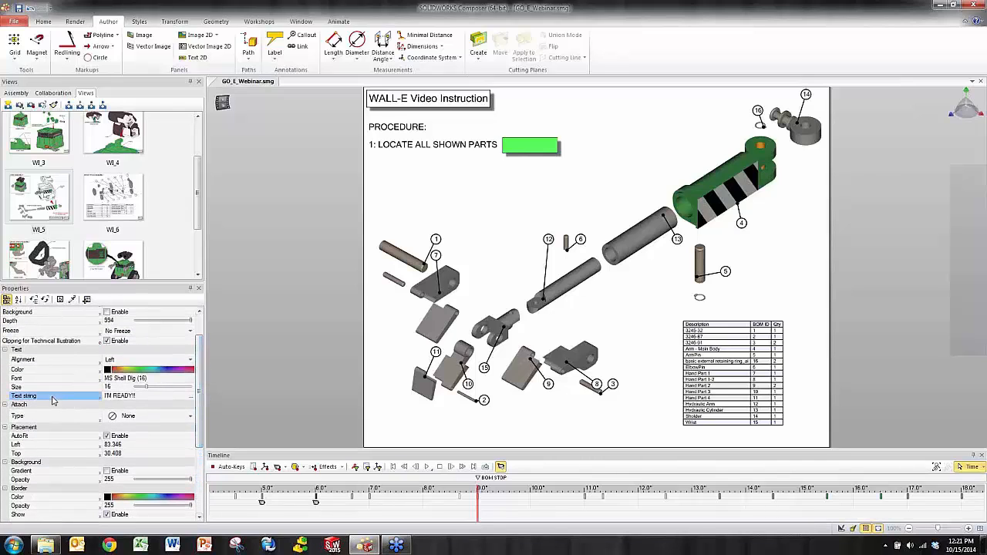
{"action": "left_click_drag", "start_coordinate": [52, 400], "coordinate": [63, 380]}
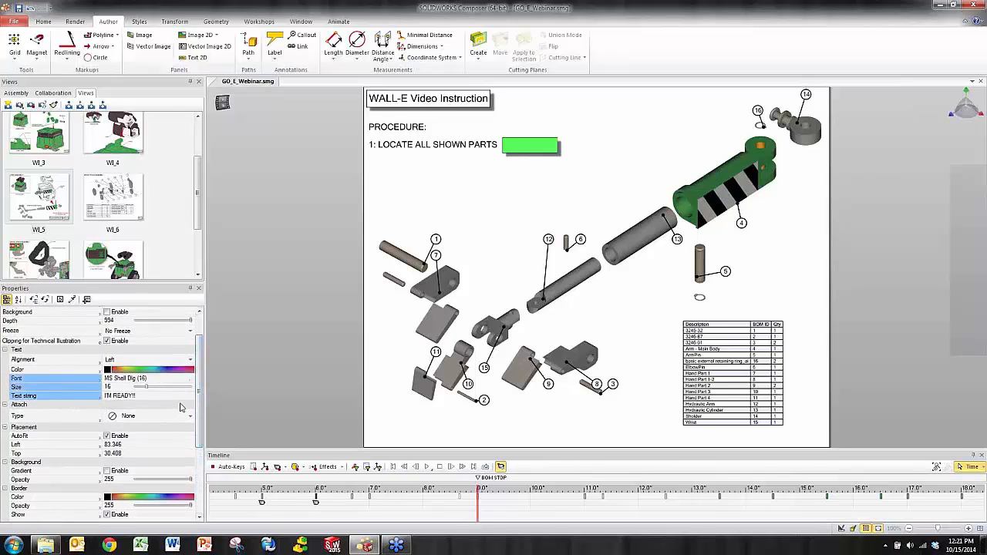
{"action": "left_click", "coordinate": [253, 468]}
{"action": "left_click", "coordinate": [310, 386]}
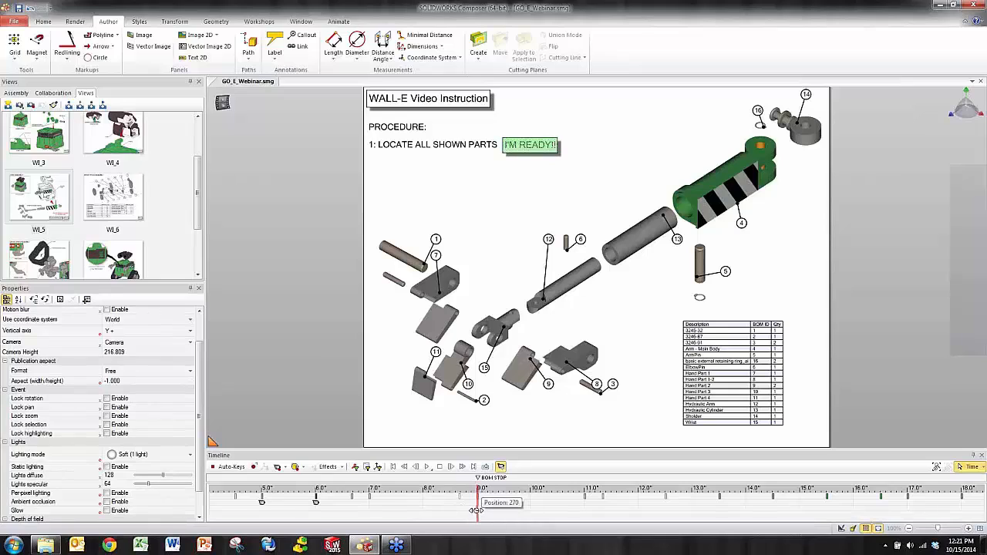
Step: Check the I'M READY!! label just before 9 s and set its font, size, text string and link as neutral properties
{"action": "left_click_drag", "start_coordinate": [477, 510], "coordinate": [466, 510]}
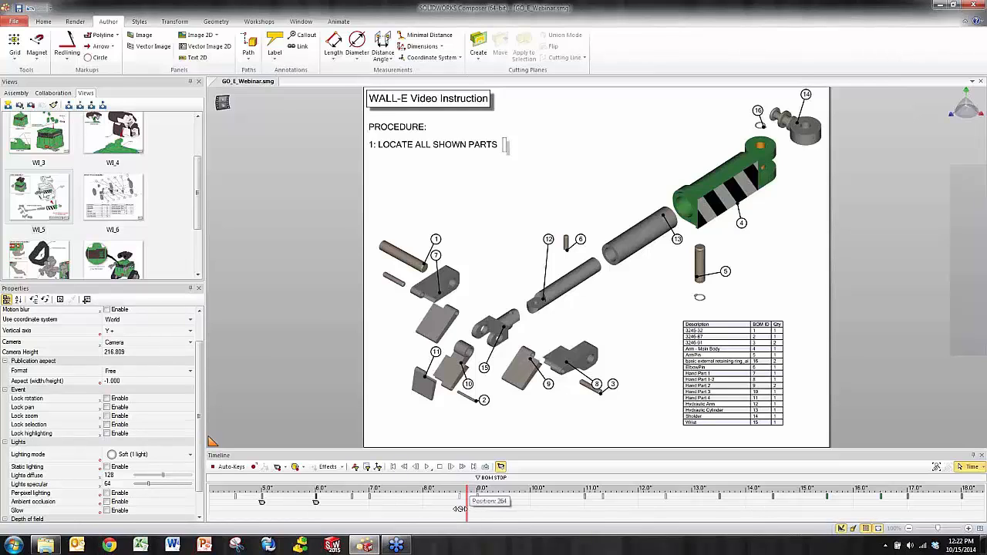
{"action": "left_click_drag", "start_coordinate": [461, 509], "coordinate": [477, 514]}
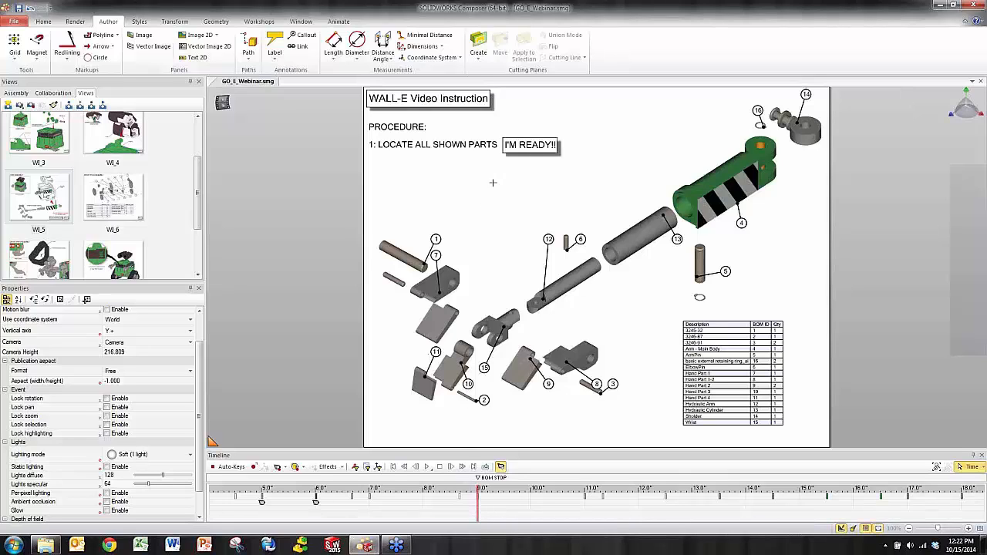
{"action": "left_click", "coordinate": [516, 147]}
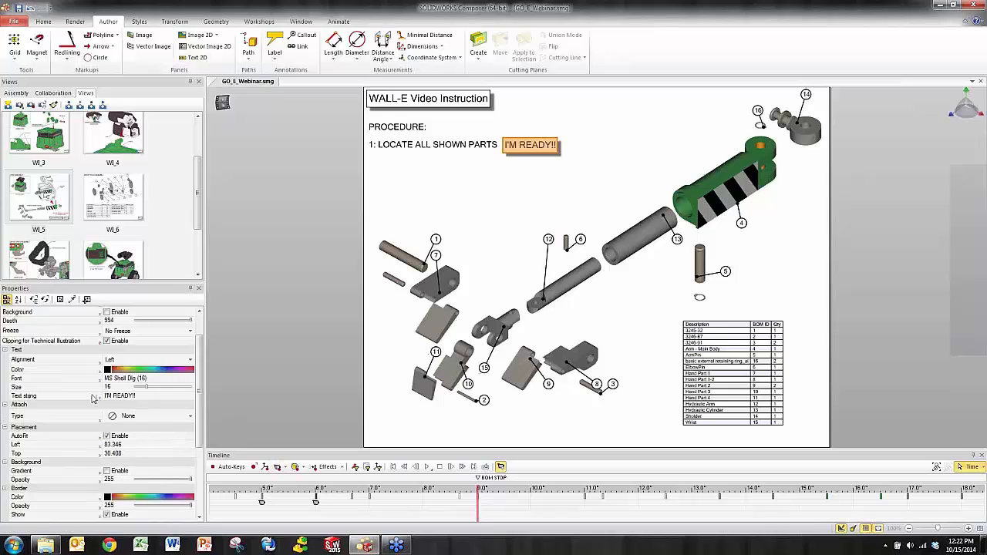
{"action": "left_click", "coordinate": [44, 380]}
{"action": "left_click_drag", "start_coordinate": [46, 390], "coordinate": [65, 401]}
{"action": "scroll", "coordinate": [203, 396], "scroll_direction": "down", "scroll_amount": 1}
{"action": "left_click_drag", "start_coordinate": [203, 397], "coordinate": [205, 456]}
{"action": "left_click", "coordinate": [68, 451]}
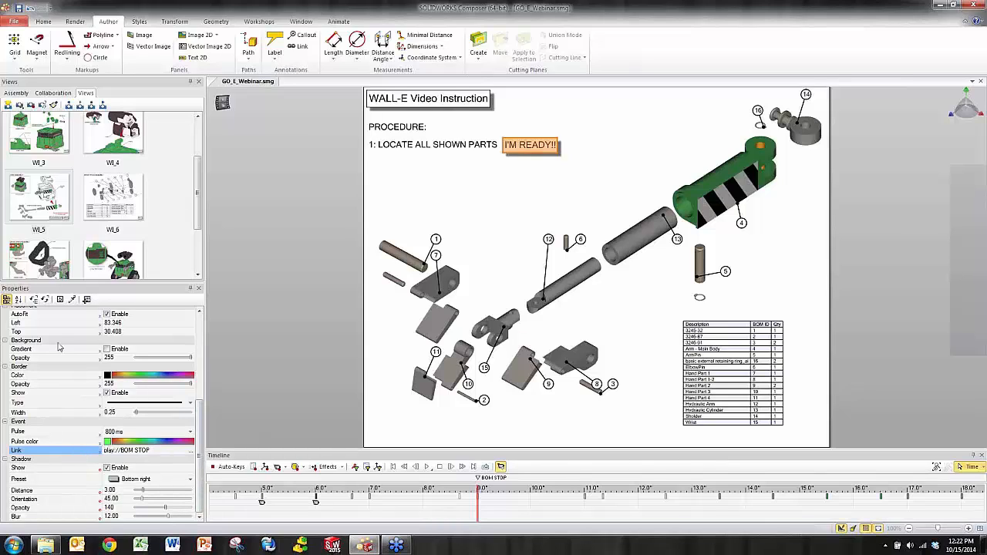
{"action": "left_click", "coordinate": [34, 301]}
{"action": "left_click", "coordinate": [357, 362]}
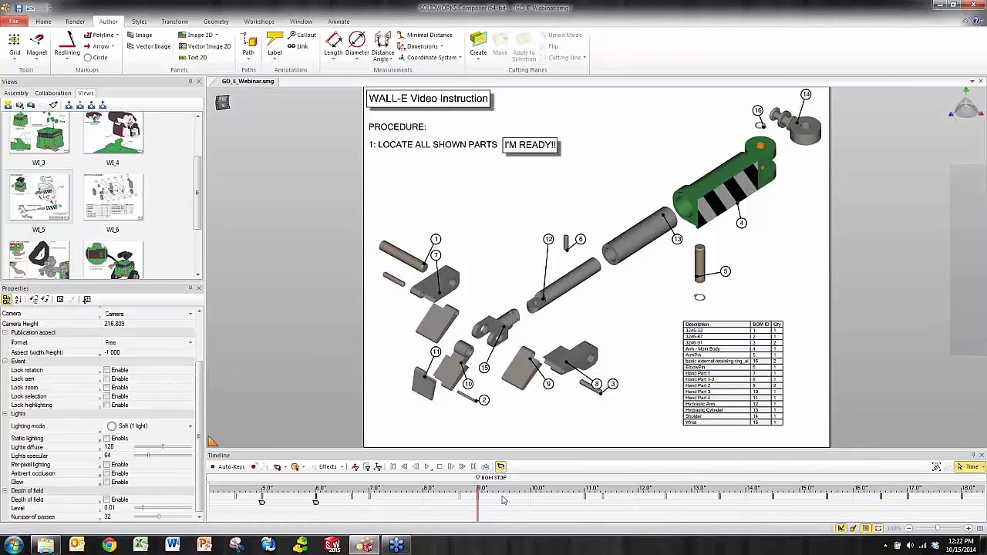
Step: Play the animation from just before 5 s to the BOM STOP marker and test the I'M READY!! label's link
{"action": "mouse_move", "coordinate": [479, 514]}
{"action": "left_mouse_down"}
{"action": "mouse_move", "coordinate": [457, 514]}
{"action": "mouse_move", "coordinate": [478, 515]}
{"action": "left_mouse_up"}
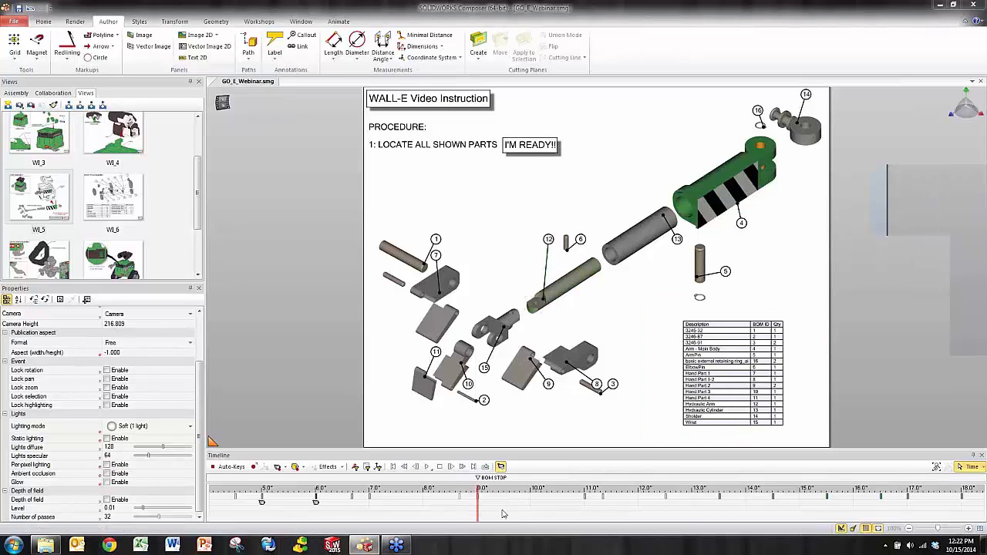
{"action": "left_click_drag", "start_coordinate": [478, 515], "coordinate": [239, 514]}
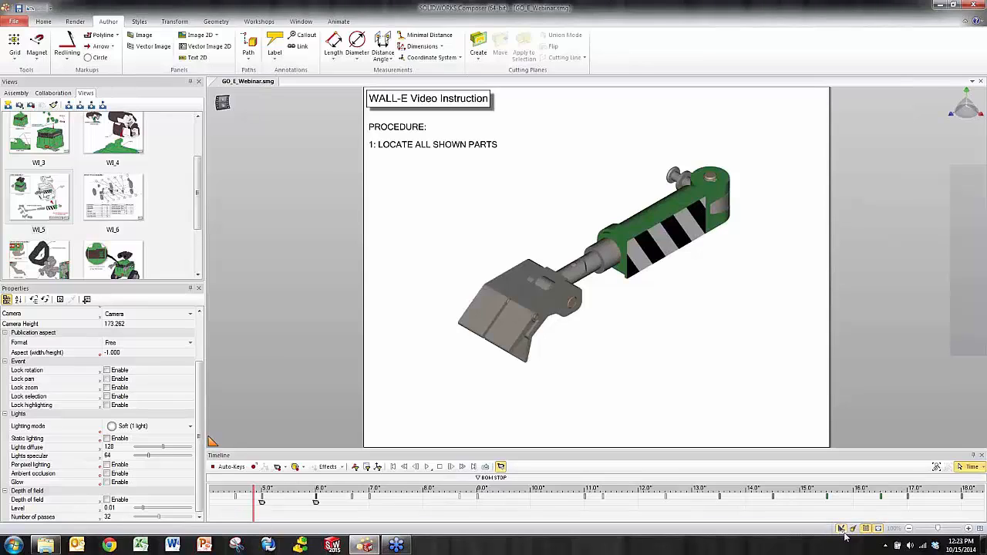
{"action": "left_click", "coordinate": [428, 468]}
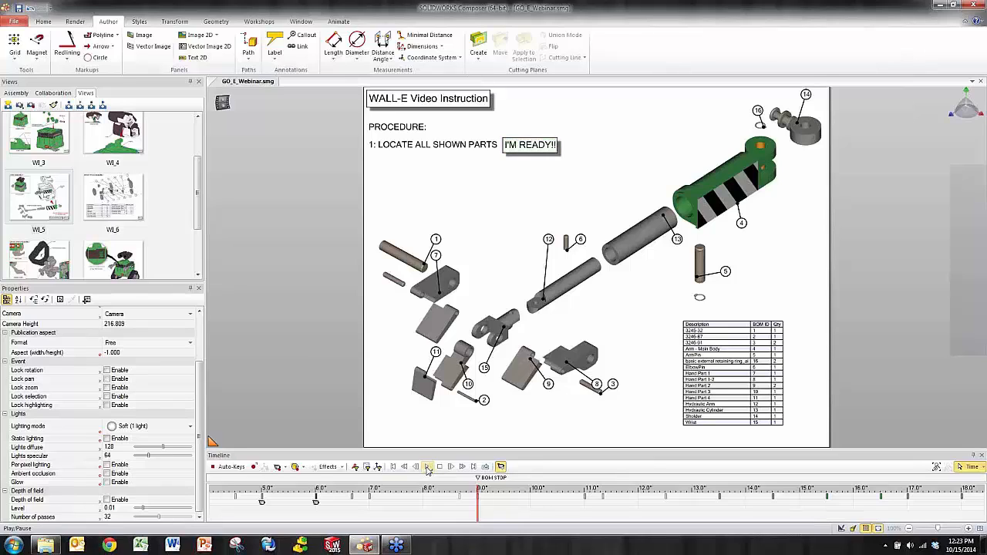
{"action": "left_click", "coordinate": [534, 147]}
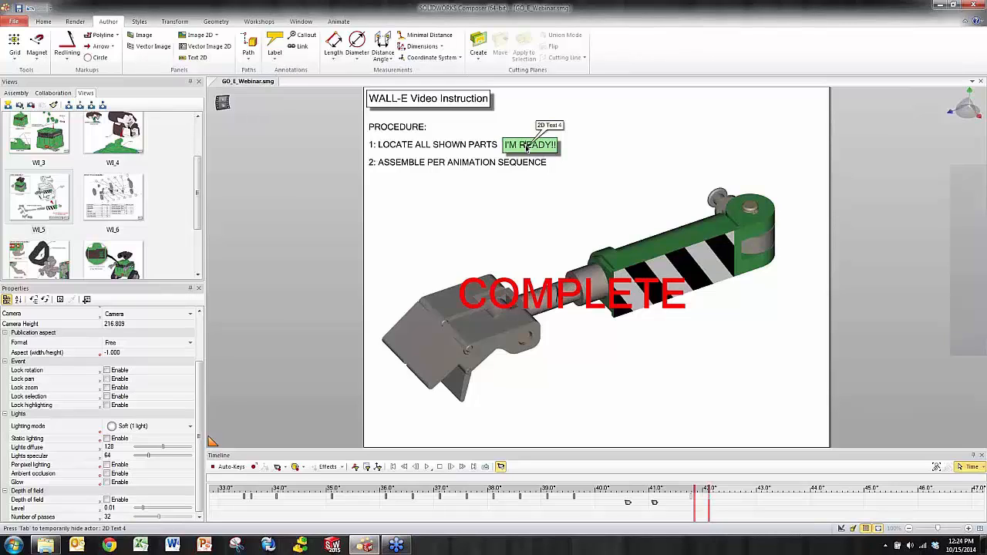
Step: Duplicate the I'M READY!! label at 42 s and place the copy in the page's lower right corner
{"action": "left_click", "coordinate": [708, 519]}
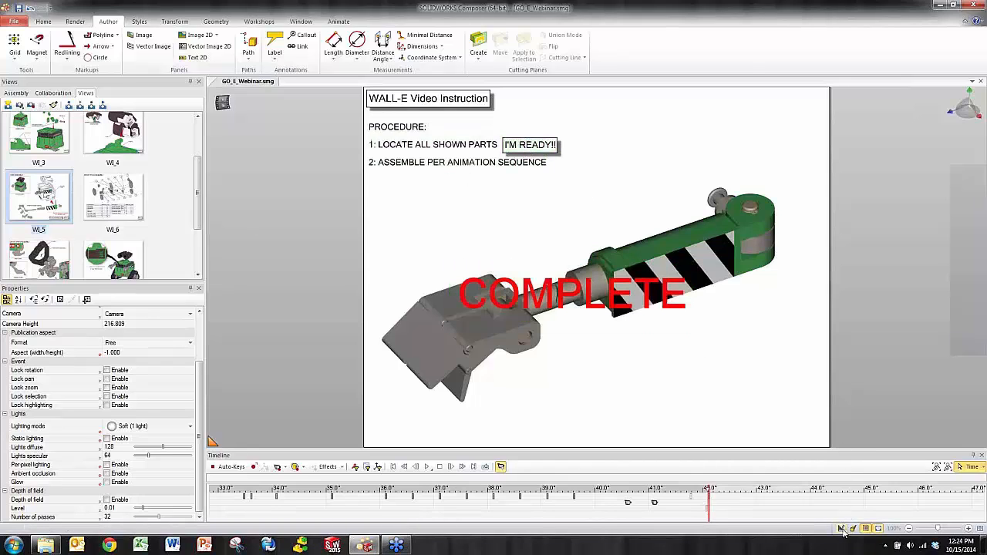
{"action": "left_click", "coordinate": [529, 138]}
{"action": "key", "text": "ctrl+c"}
{"action": "key", "text": "ctrl+v"}
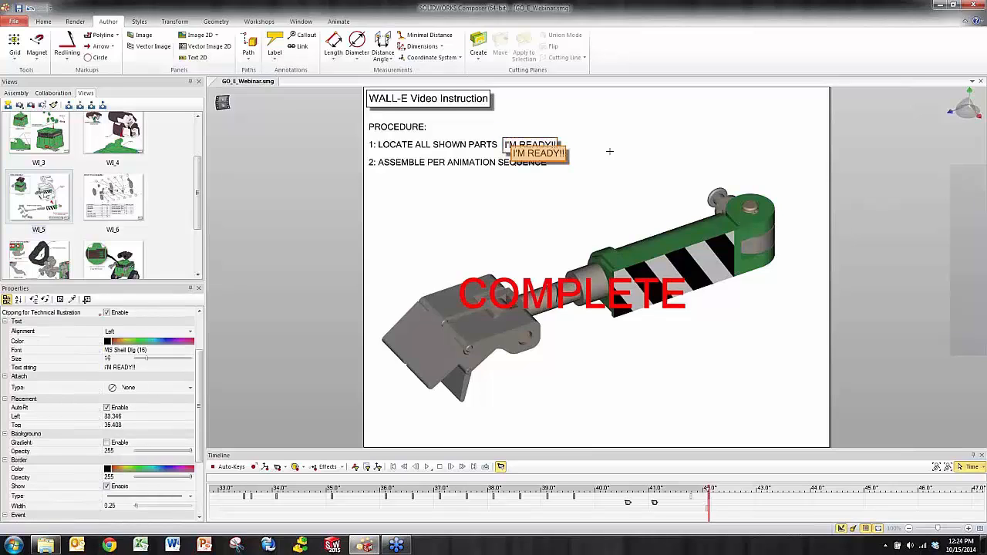
{"action": "left_click_drag", "start_coordinate": [544, 156], "coordinate": [787, 426]}
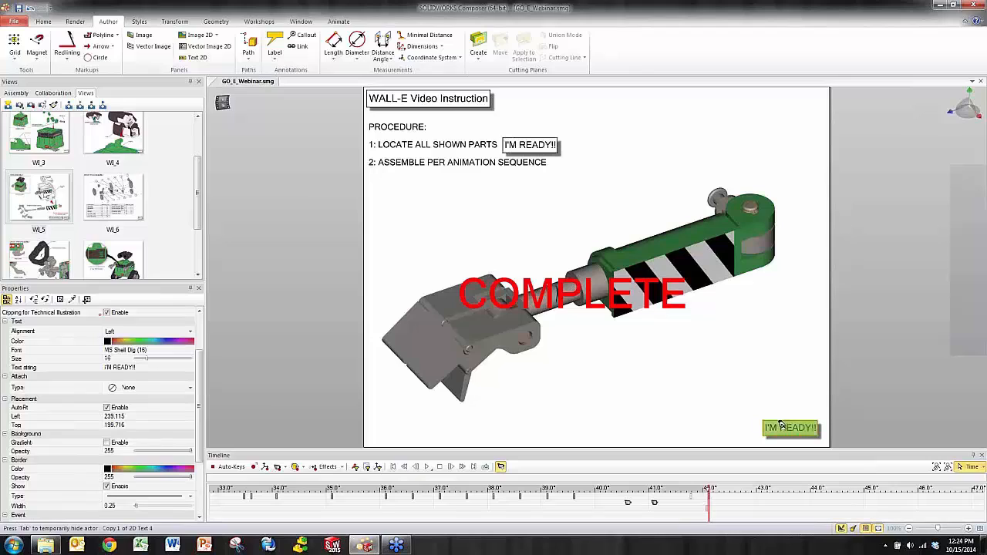
Step: Change the copied label's text to CONTINUE, then key its text string, left and top values and make them neutral
{"action": "left_click_drag", "start_coordinate": [142, 368], "coordinate": [98, 376]}
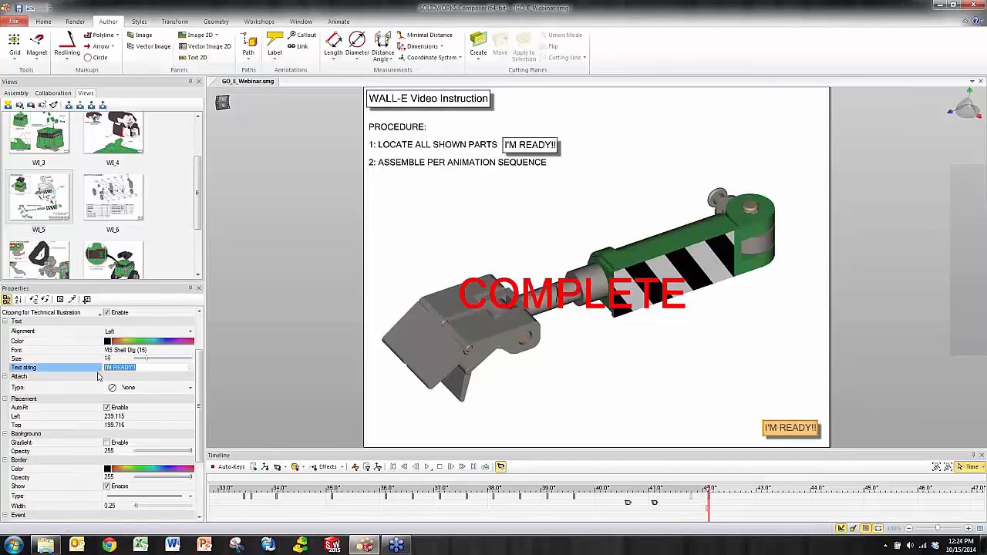
{"action": "type", "text": "CONTINUE"}
{"action": "left_click", "coordinate": [54, 417]}
{"action": "left_click", "coordinate": [56, 425], "text": "shift"}
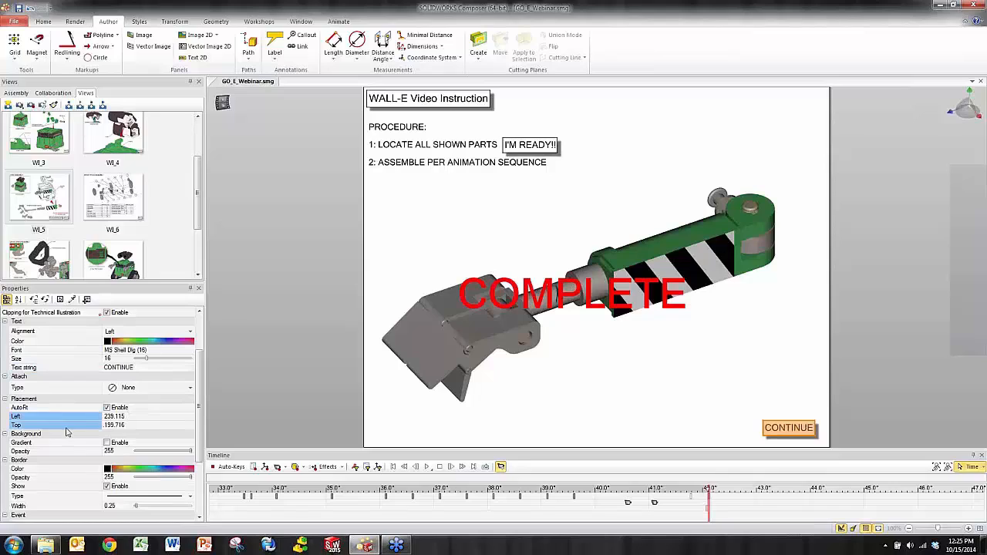
{"action": "left_click", "coordinate": [51, 368], "text": "ctrl"}
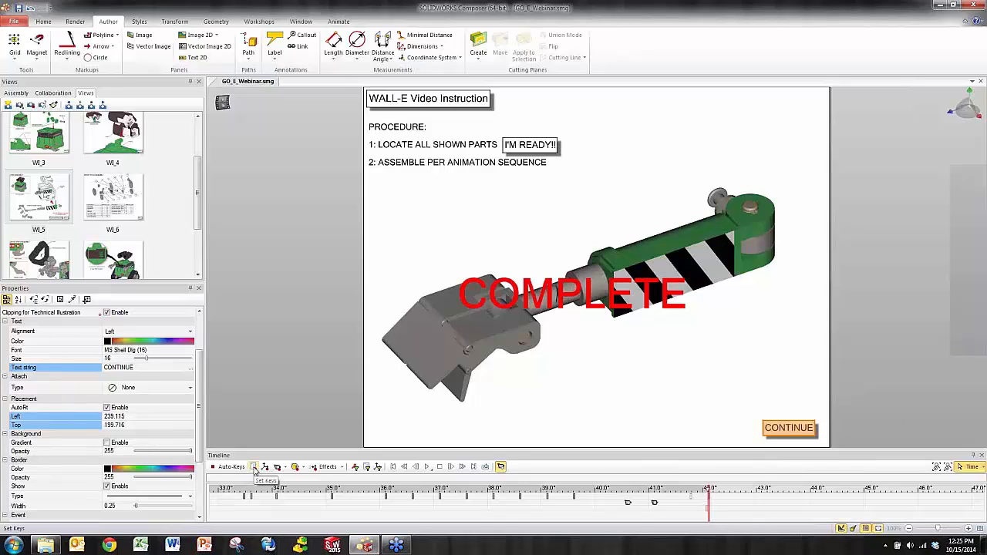
{"action": "left_click", "coordinate": [254, 468]}
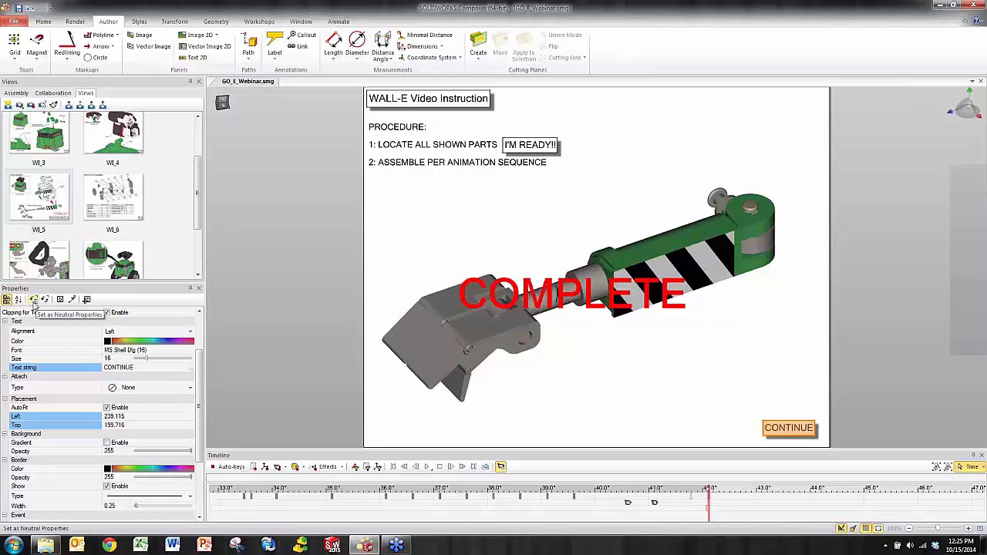
Step: Set the copied CONTINUE label's opacity to 0 at about 41.7 s and key it
{"action": "left_click", "coordinate": [677, 523]}
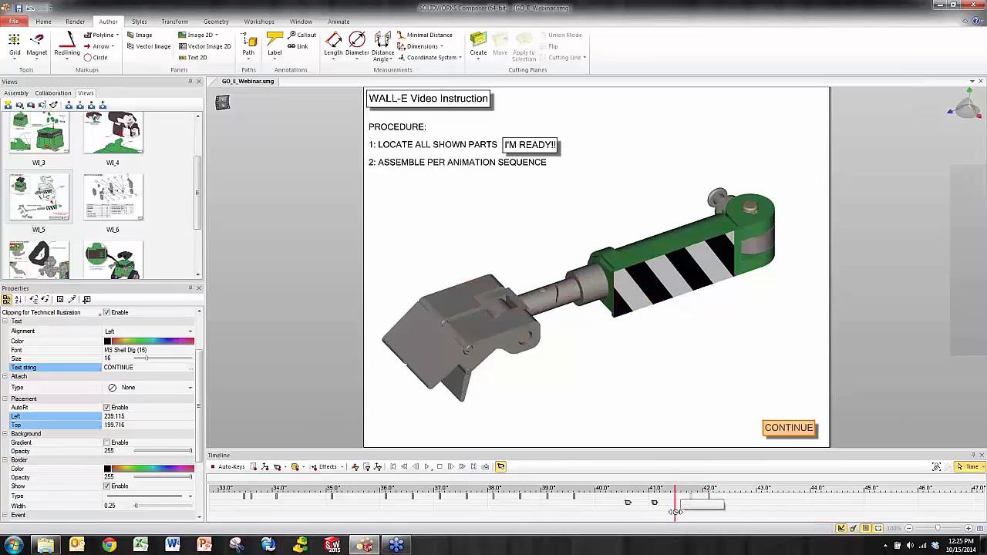
{"action": "left_click_drag", "start_coordinate": [676, 511], "coordinate": [710, 513]}
{"action": "left_click", "coordinate": [698, 393]}
{"action": "left_click", "coordinate": [693, 513]}
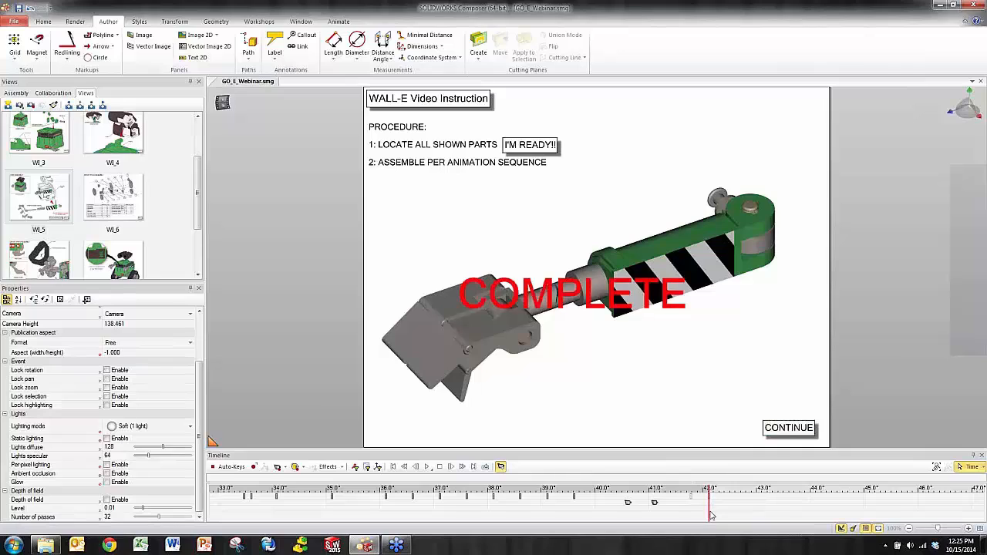
{"action": "left_click_drag", "start_coordinate": [711, 515], "coordinate": [691, 514]}
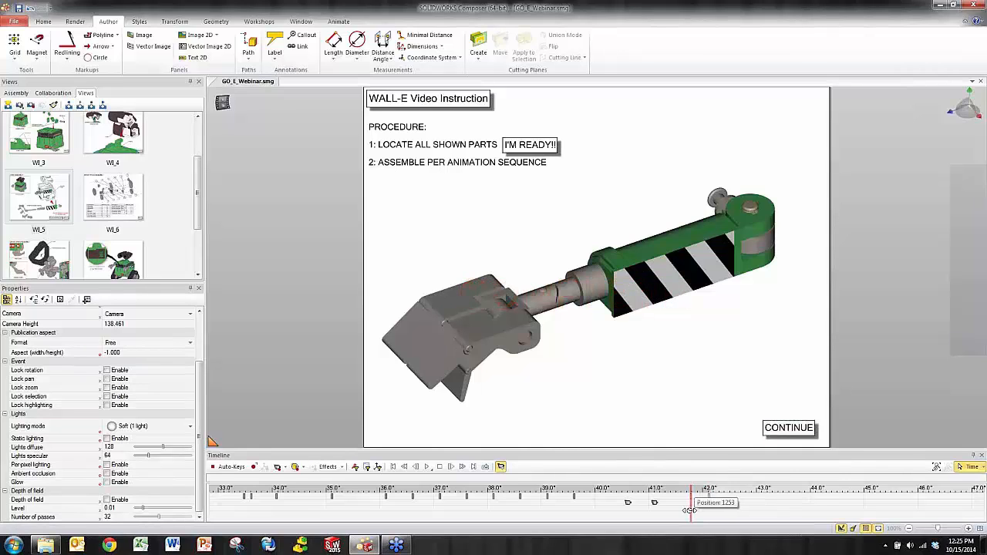
{"action": "left_click", "coordinate": [774, 423]}
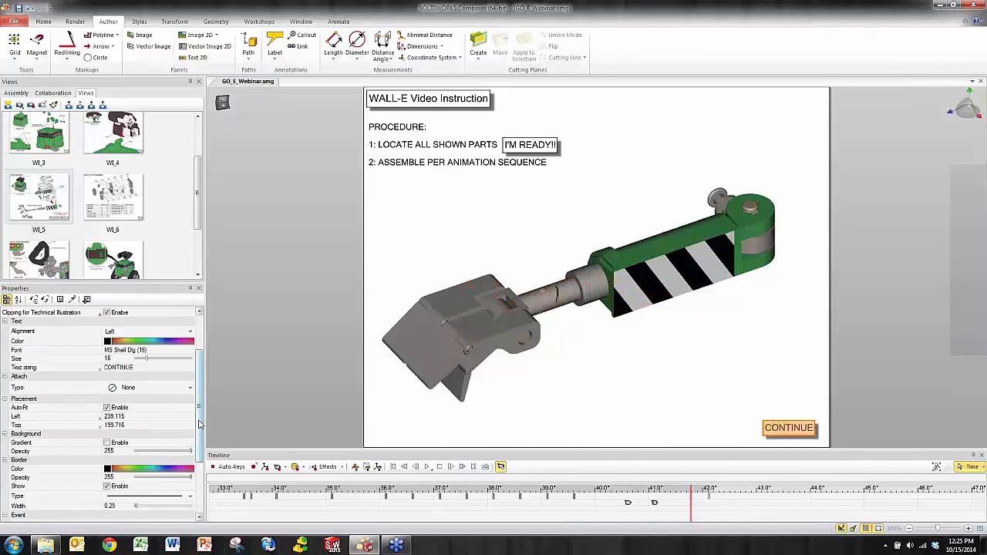
{"action": "scroll", "coordinate": [154, 368], "scroll_direction": "up", "scroll_amount": 3}
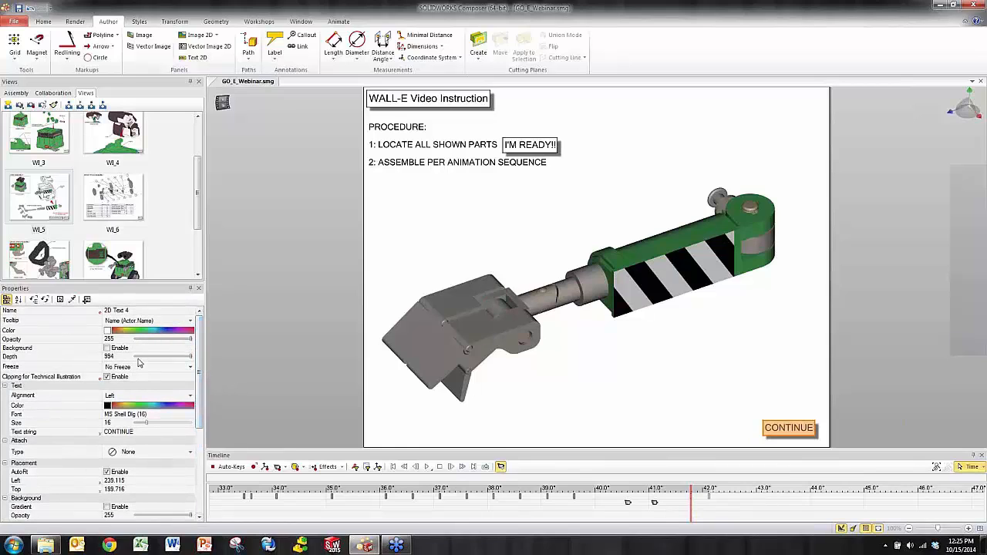
{"action": "left_click_drag", "start_coordinate": [191, 339], "coordinate": [133, 341]}
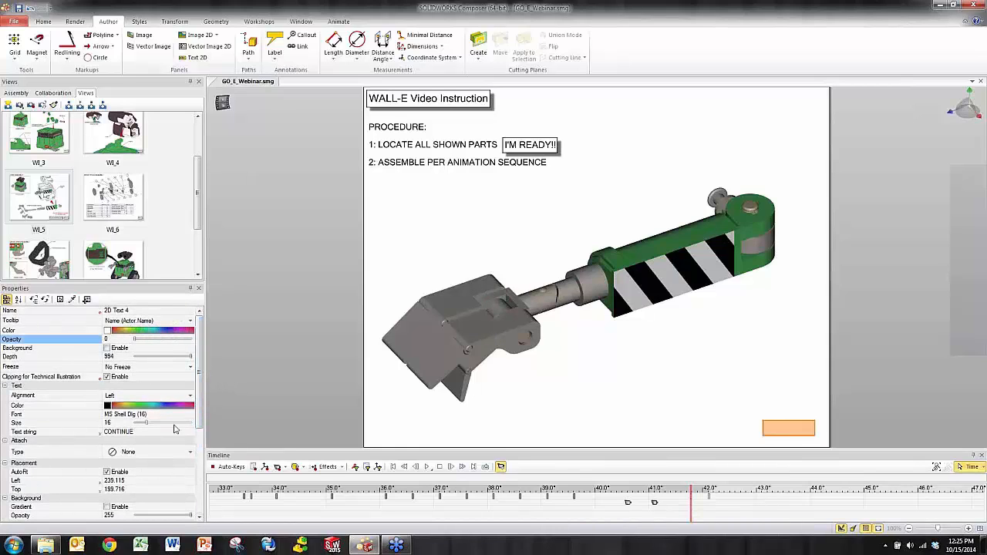
{"action": "left_click", "coordinate": [264, 468]}
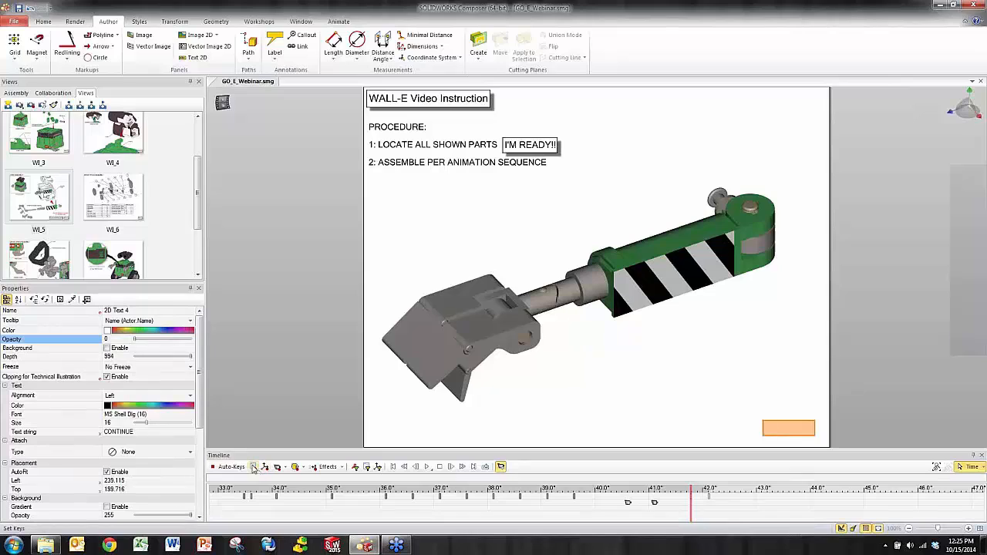
Step: Add a 2D text reading CONTINUE at 42 s in the page's lower right corner, with text size 19, and check it at about 41.5 s
{"action": "left_click", "coordinate": [672, 516]}
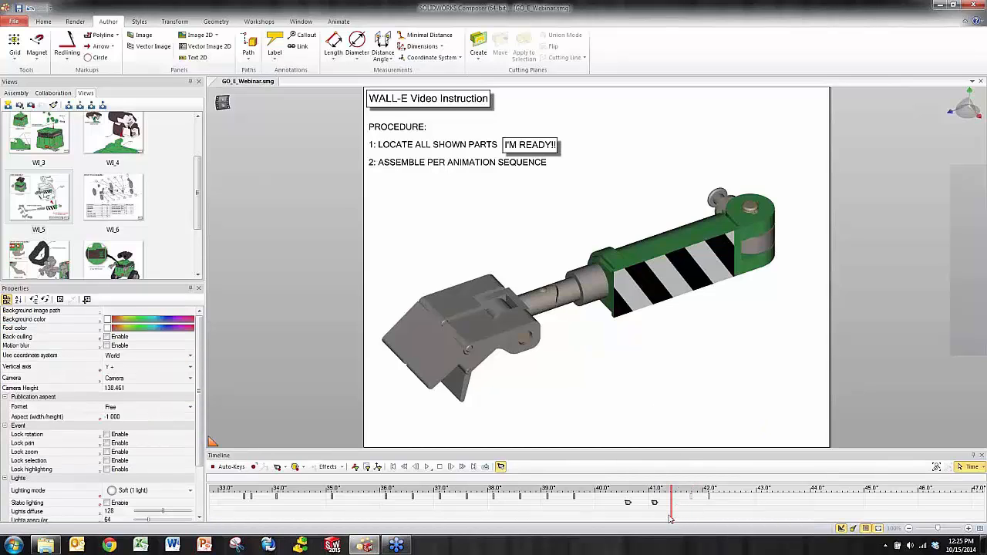
{"action": "left_click_drag", "start_coordinate": [671, 517], "coordinate": [711, 512]}
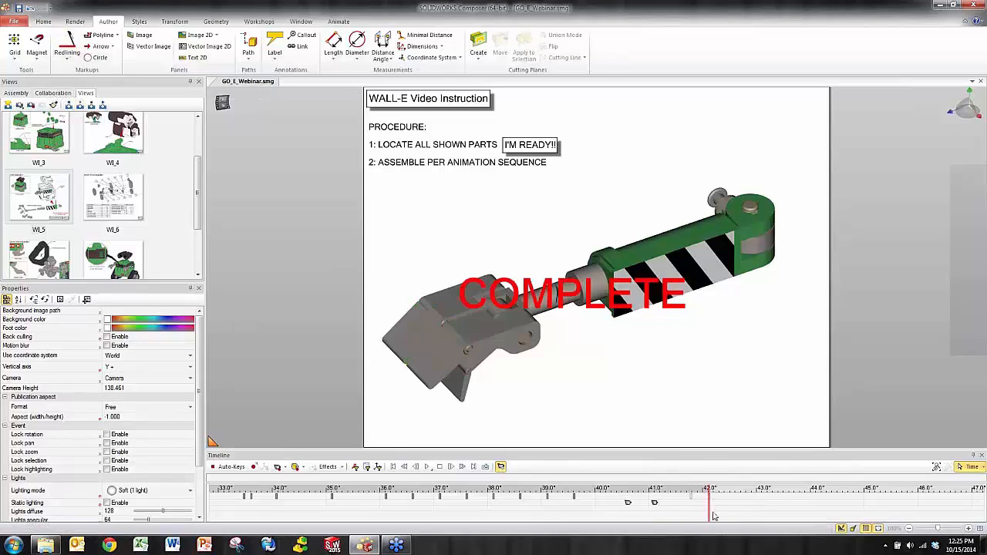
{"action": "mouse_move", "coordinate": [710, 514]}
{"action": "left_mouse_down"}
{"action": "mouse_move", "coordinate": [693, 513]}
{"action": "mouse_move", "coordinate": [708, 513]}
{"action": "left_mouse_up"}
{"action": "left_click", "coordinate": [194, 57]}
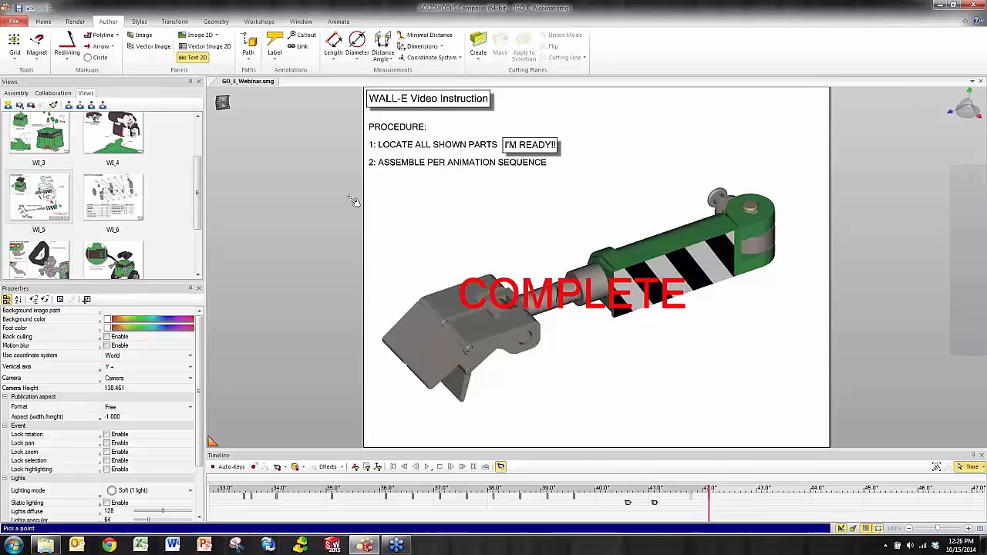
{"action": "left_click", "coordinate": [747, 429]}
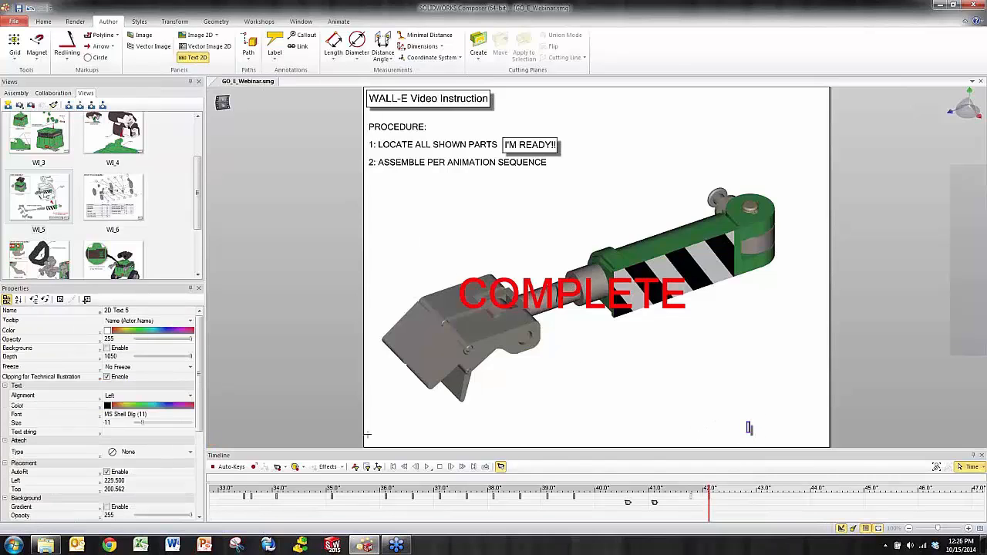
{"action": "left_click", "coordinate": [155, 433]}
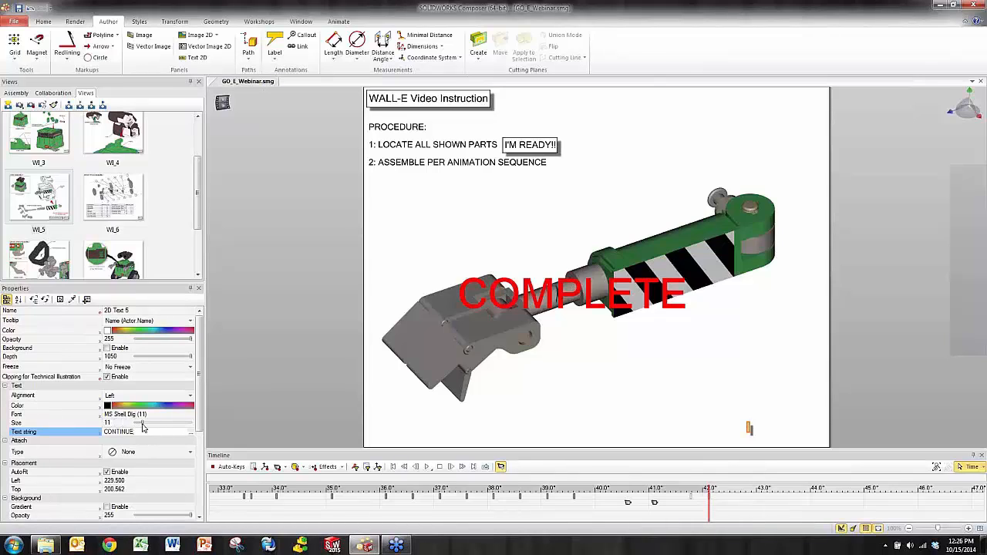
{"action": "left_click_drag", "start_coordinate": [142, 426], "coordinate": [152, 432]}
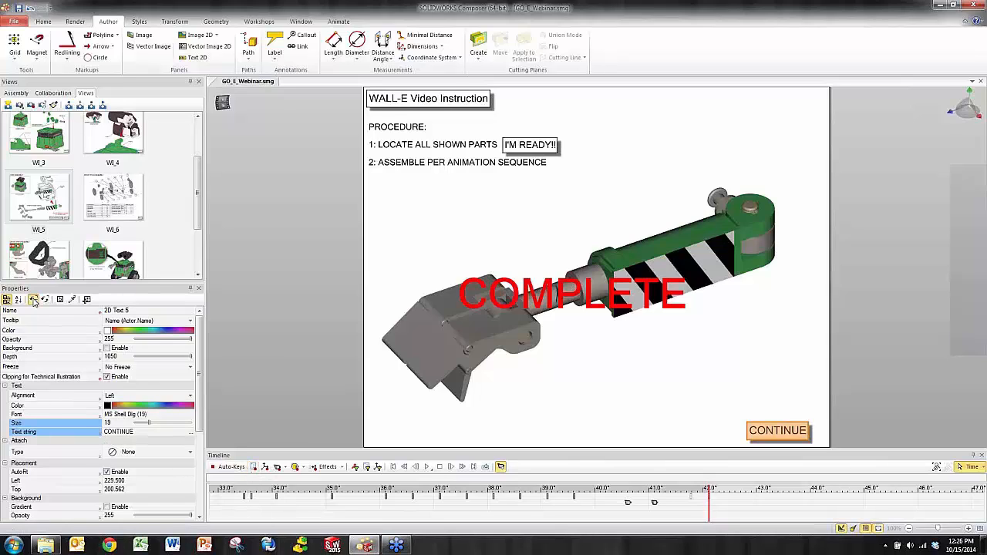
{"action": "left_click", "coordinate": [678, 518]}
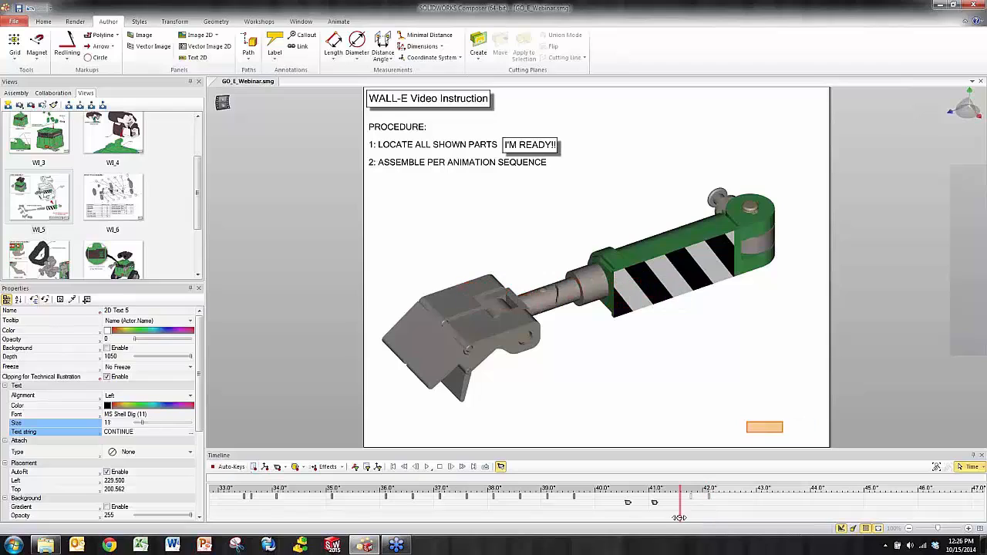
{"action": "left_click", "coordinate": [676, 433]}
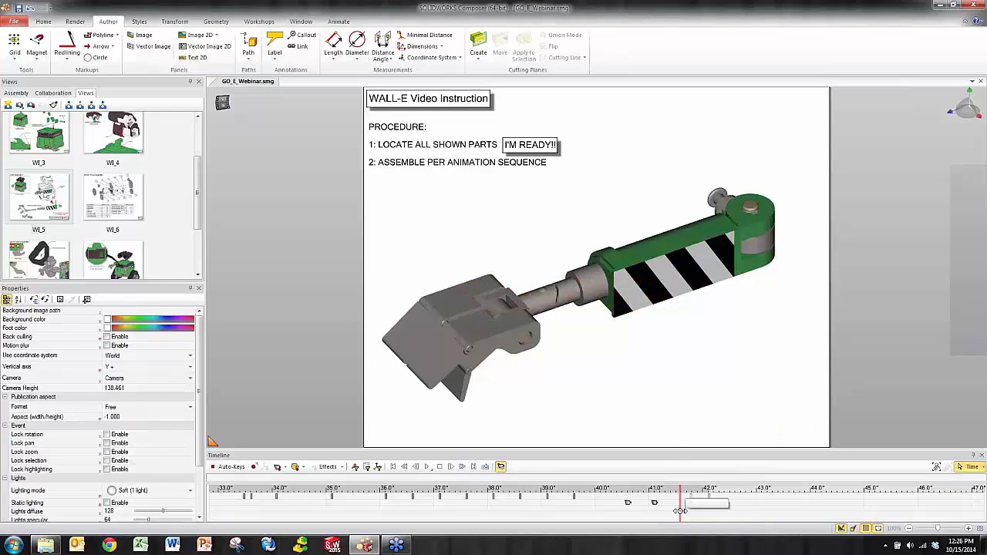
Step: Link the CONTINUE label at 42 s to the view WI_5 with a view:// link
{"action": "left_click_drag", "start_coordinate": [694, 511], "coordinate": [710, 511]}
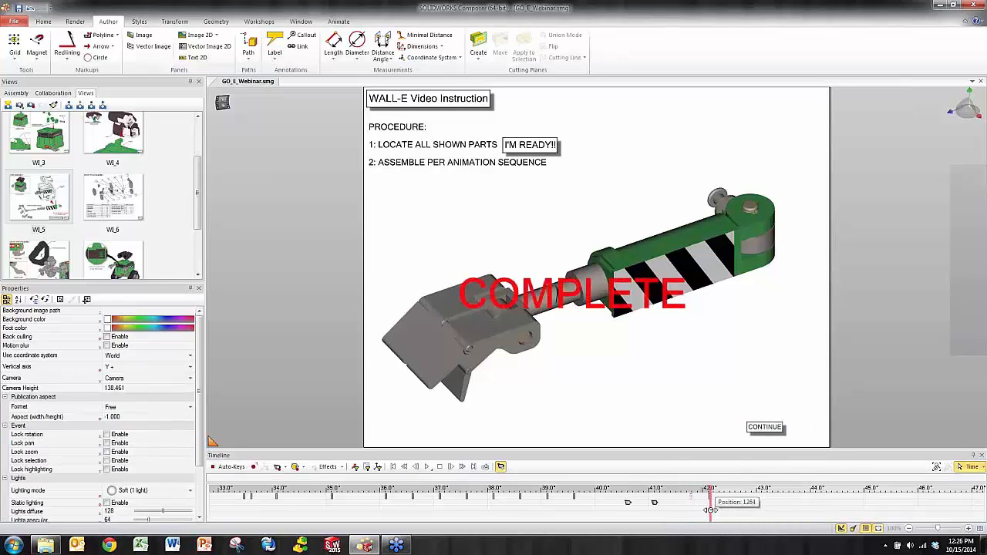
{"action": "left_click", "coordinate": [758, 421]}
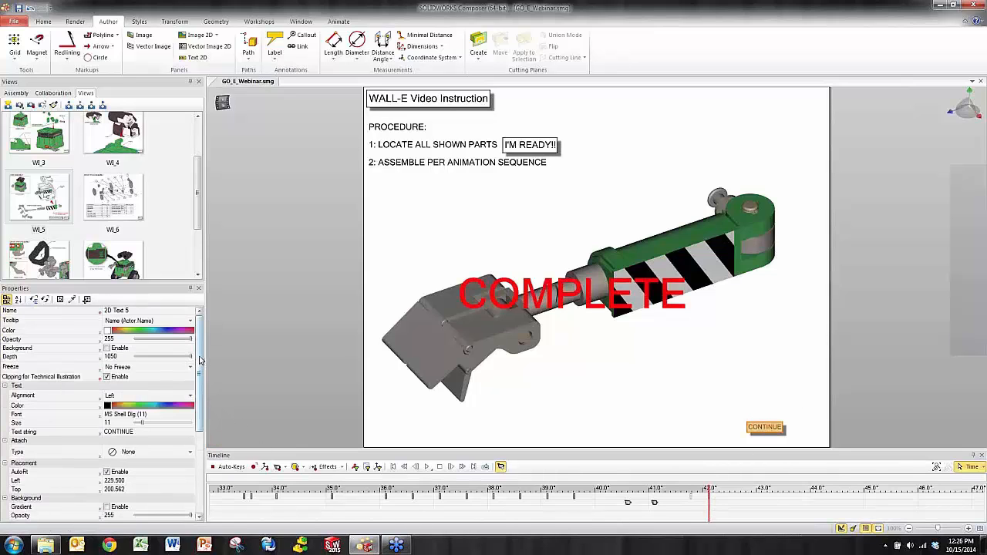
{"action": "scroll", "coordinate": [199, 359], "scroll_direction": "down", "scroll_amount": 6}
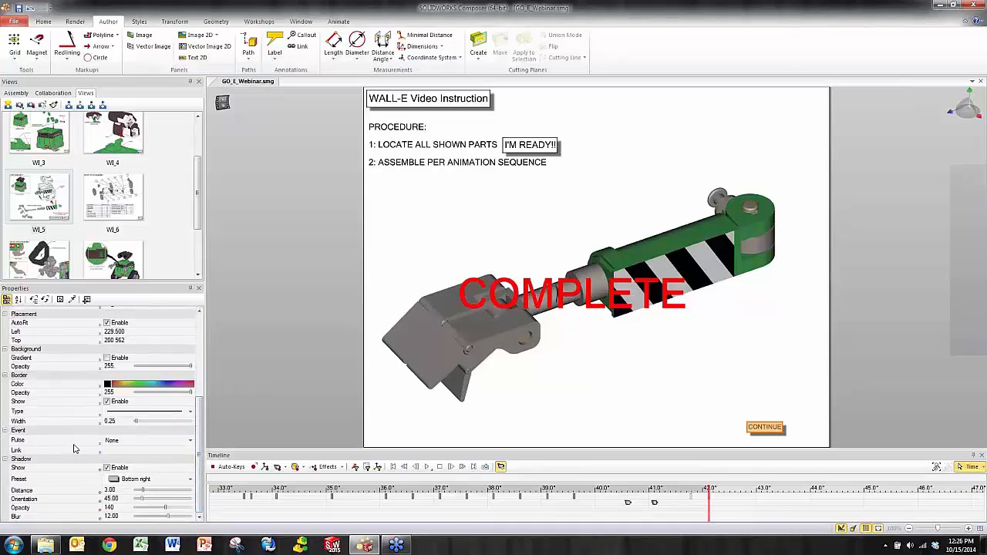
{"action": "left_click", "coordinate": [147, 450]}
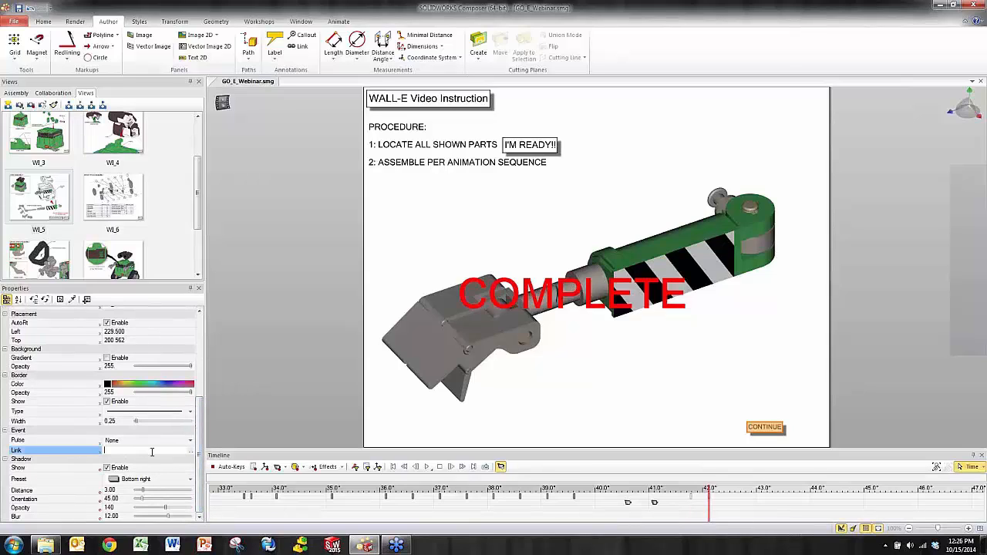
{"action": "left_click", "coordinate": [189, 452]}
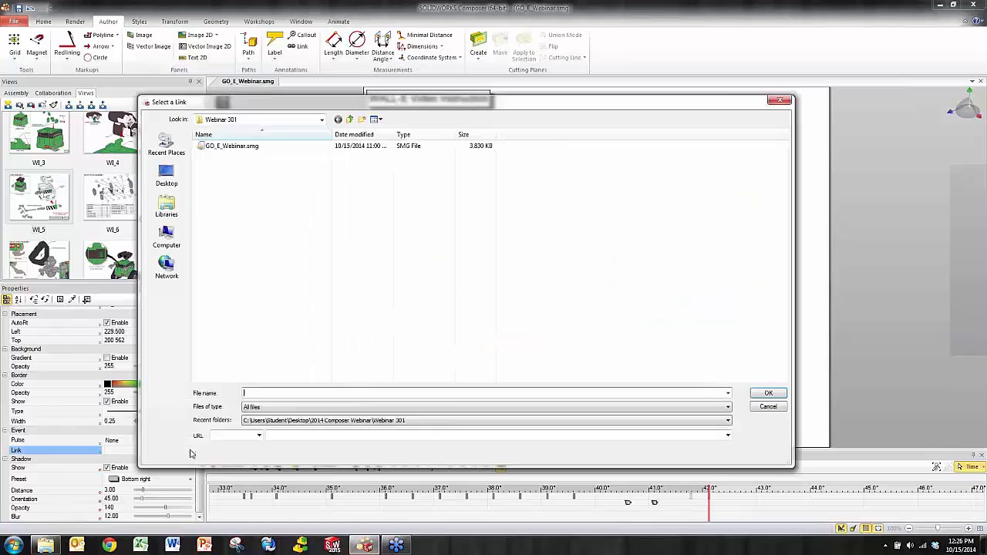
{"action": "left_click", "coordinate": [259, 436]}
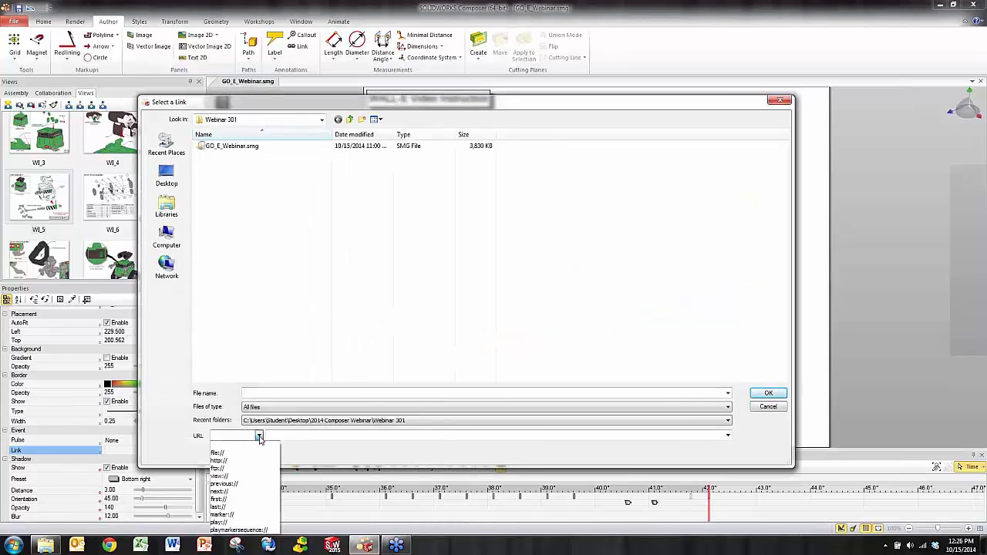
{"action": "left_click", "coordinate": [254, 476]}
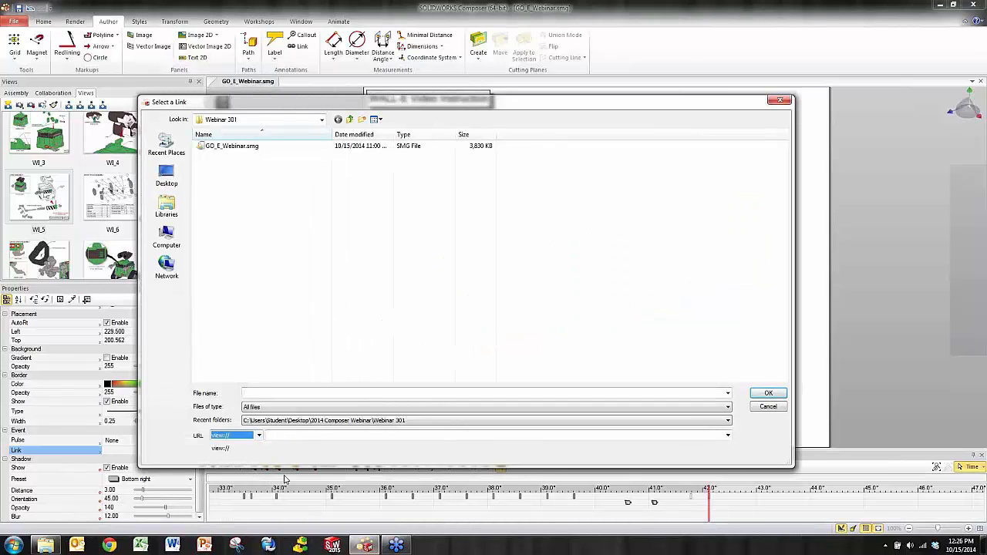
{"action": "left_click", "coordinate": [728, 436]}
{"action": "left_click", "coordinate": [611, 472]}
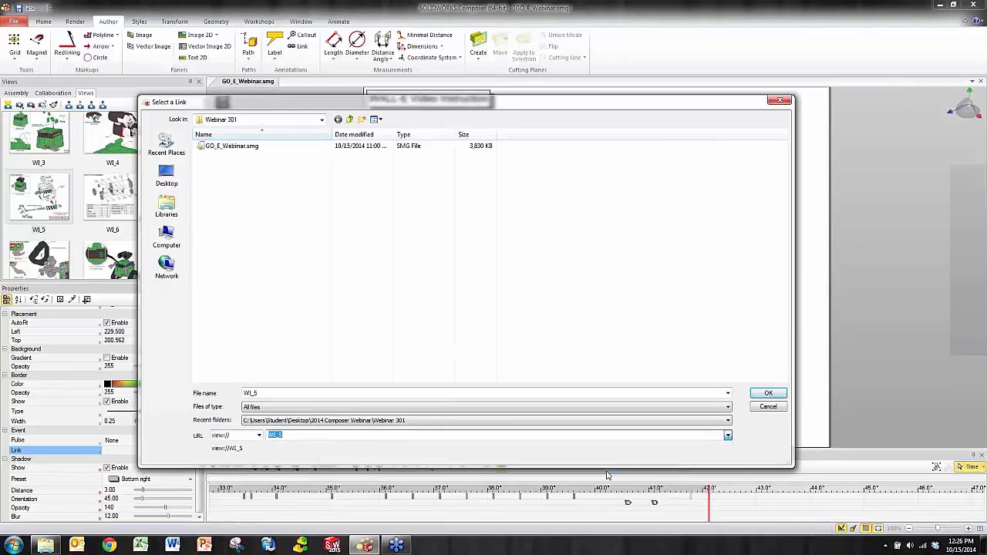
{"action": "left_click", "coordinate": [767, 395]}
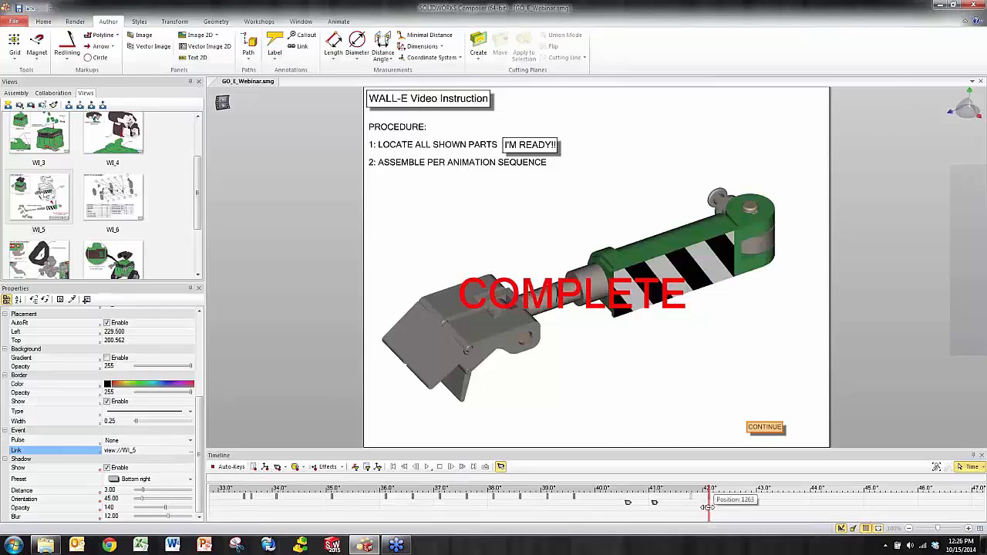
Step: Check the CONTINUE label just before and at 42 s, play the animation's end, and test the label's link
{"action": "left_click_drag", "start_coordinate": [709, 507], "coordinate": [688, 507]}
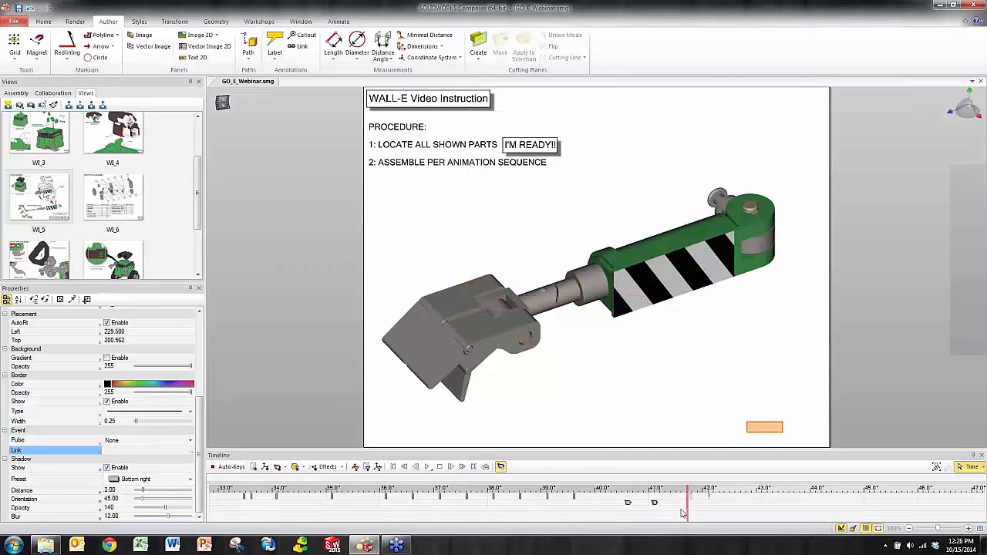
{"action": "left_click_drag", "start_coordinate": [688, 511], "coordinate": [709, 510]}
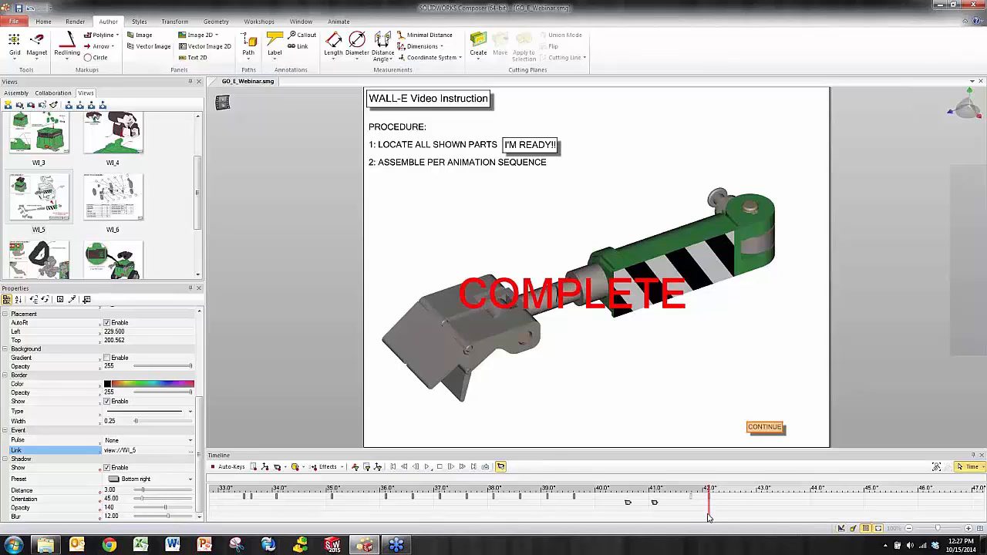
{"action": "left_click_drag", "start_coordinate": [710, 516], "coordinate": [654, 516]}
{"action": "left_click", "coordinate": [427, 467]}
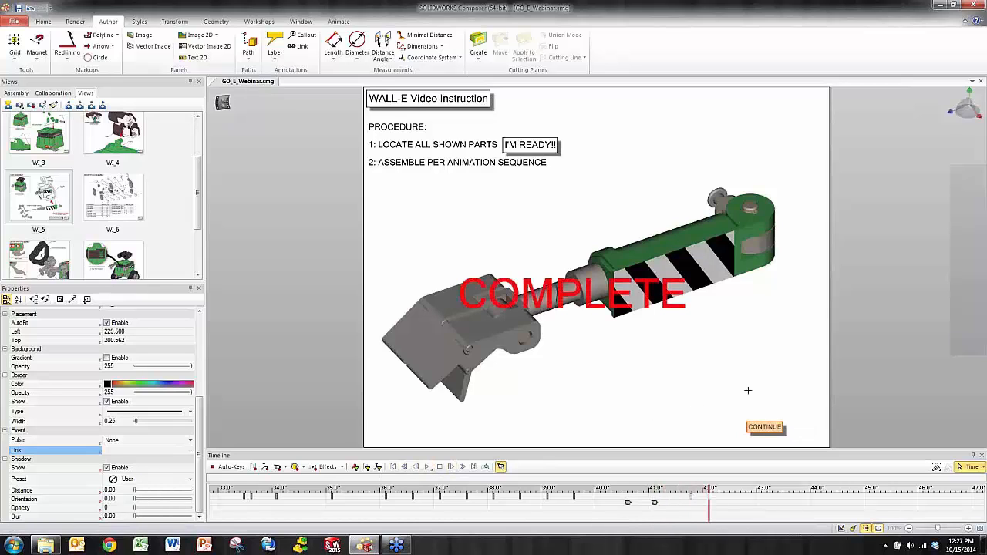
{"action": "left_click", "coordinate": [793, 382]}
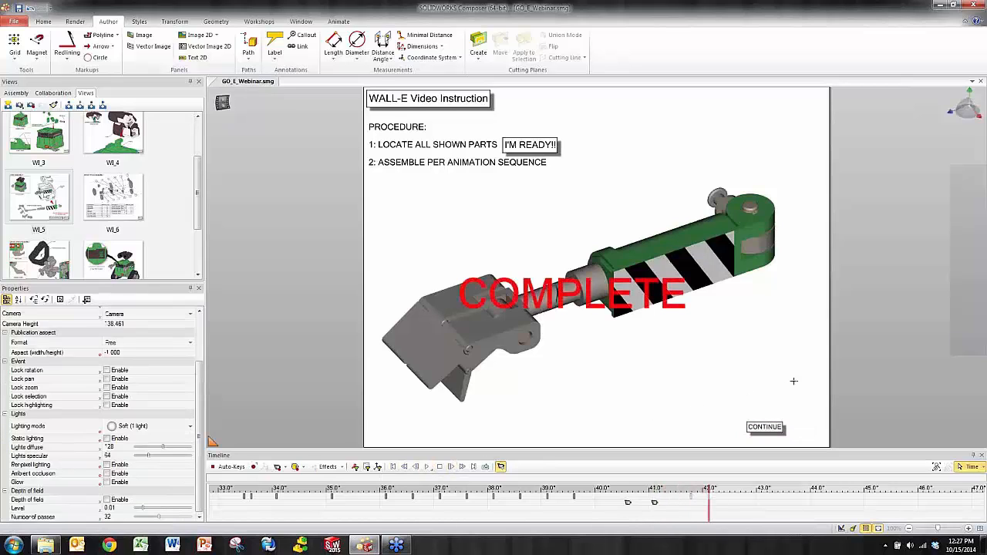
{"action": "left_click", "coordinate": [764, 427]}
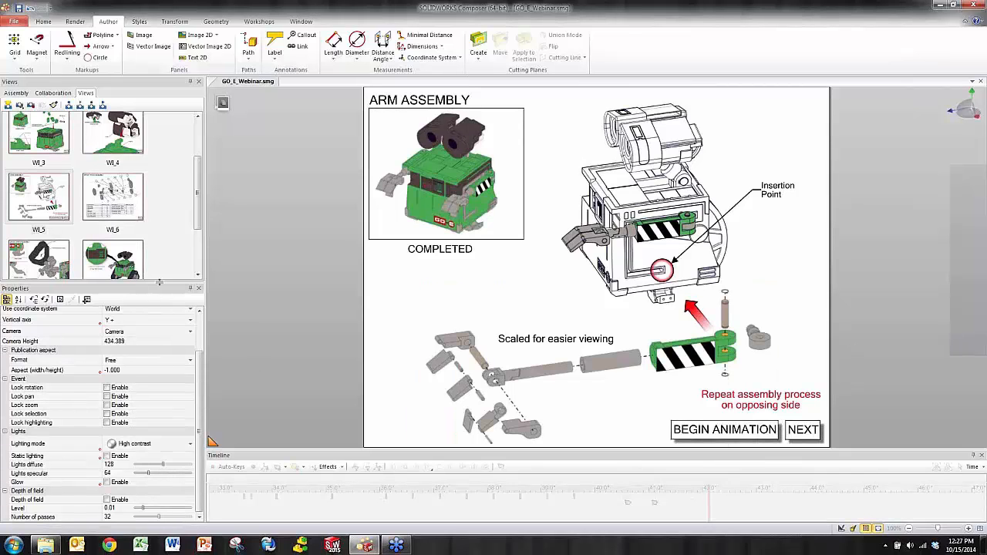
Step: Show the Import_Default view and test the NEXT links through to the arm assembly page and its animation
{"action": "left_click_drag", "start_coordinate": [163, 348], "coordinate": [163, 351]}
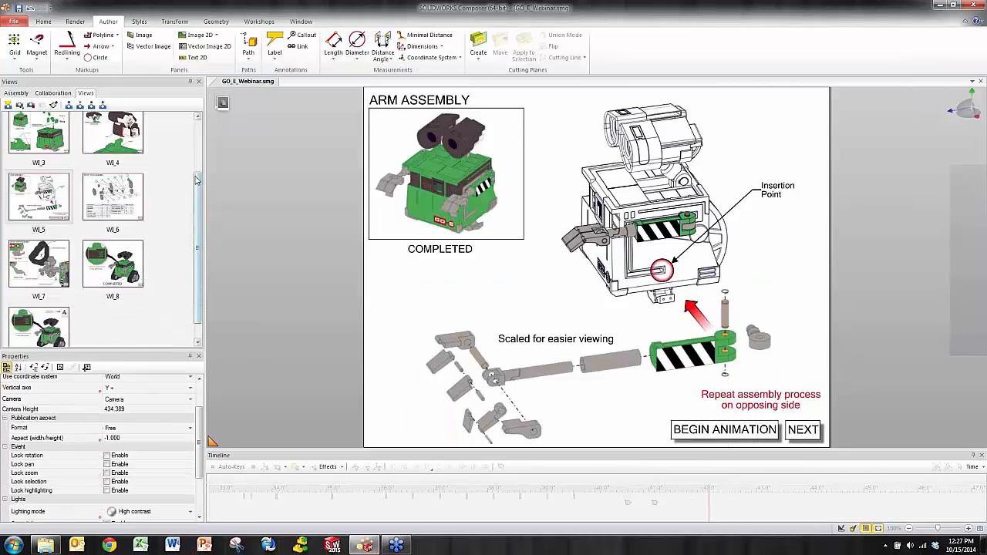
{"action": "left_click_drag", "start_coordinate": [198, 177], "coordinate": [197, 119]}
{"action": "left_click", "coordinate": [46, 139]}
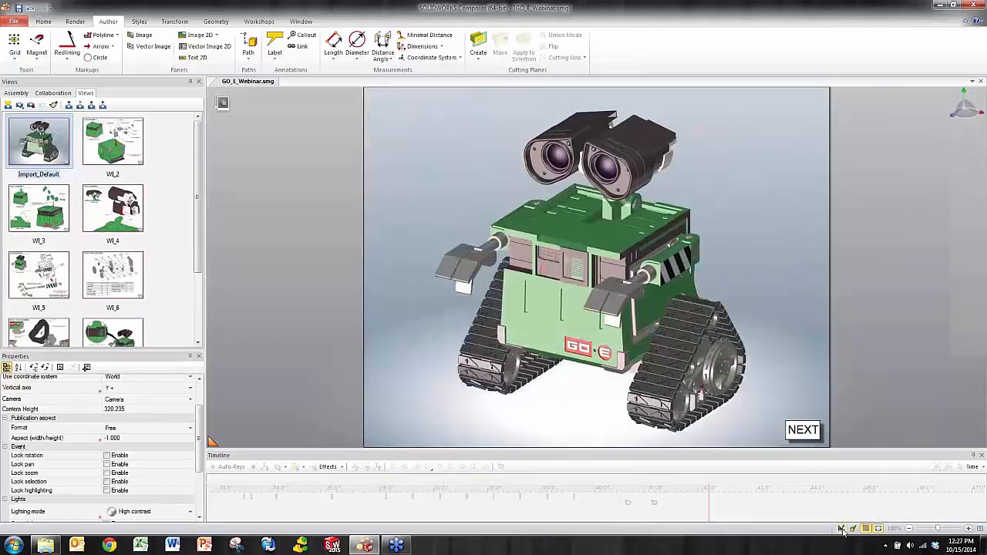
{"action": "left_click", "coordinate": [803, 429]}
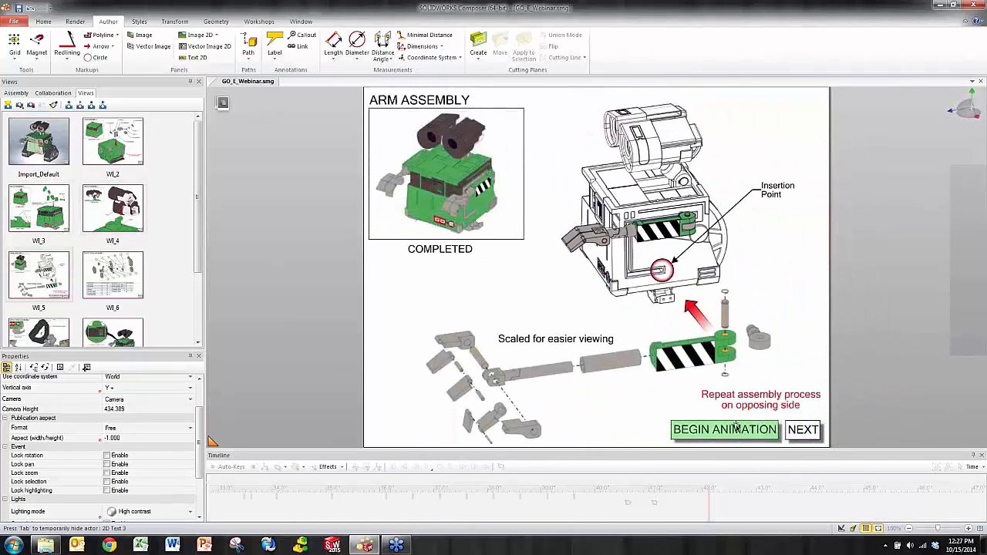
{"action": "left_click", "coordinate": [798, 422]}
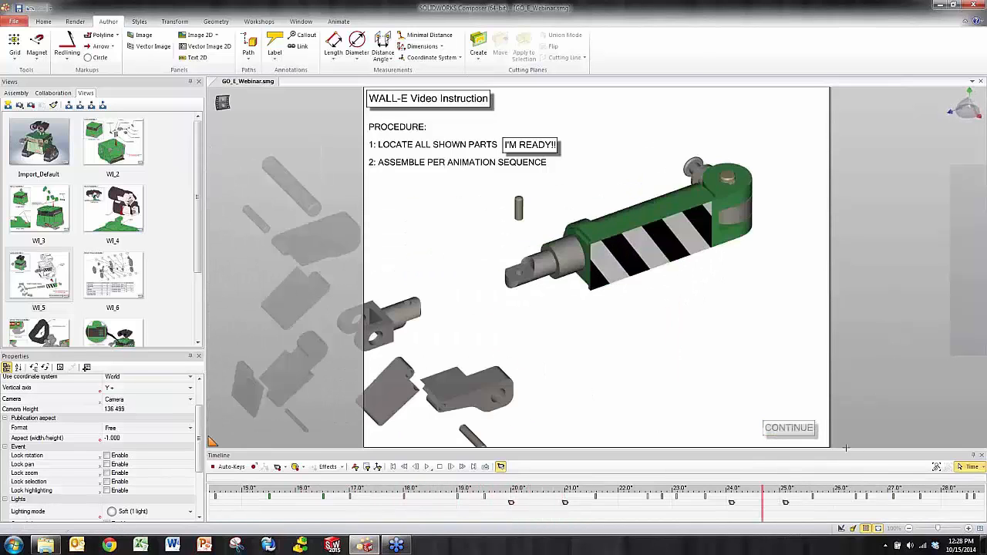
Step: Delete the faded extra CONTINUE text at about 24.6 s and play the rest of the animation
{"action": "left_click", "coordinate": [768, 426]}
{"action": "key", "text": "Delete"}
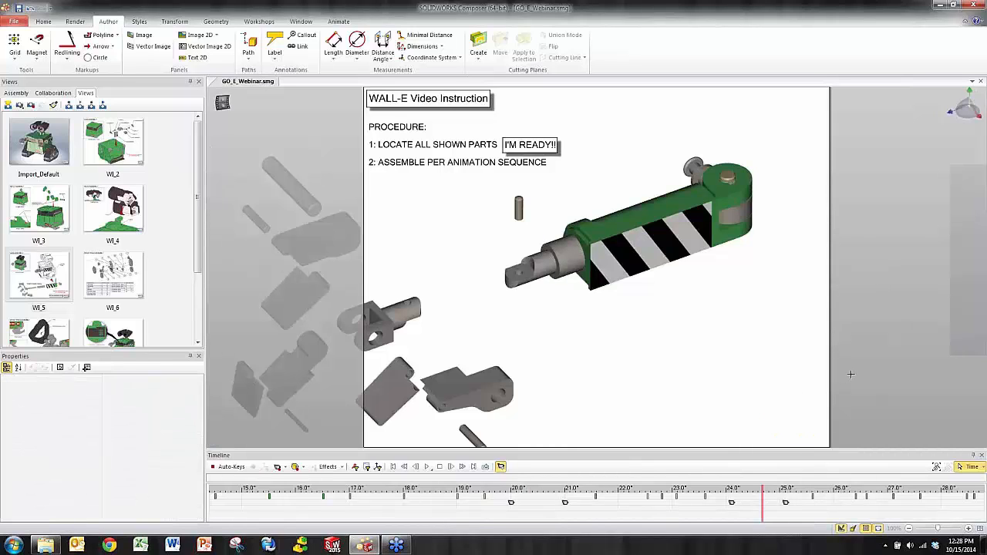
{"action": "left_click", "coordinate": [428, 468]}
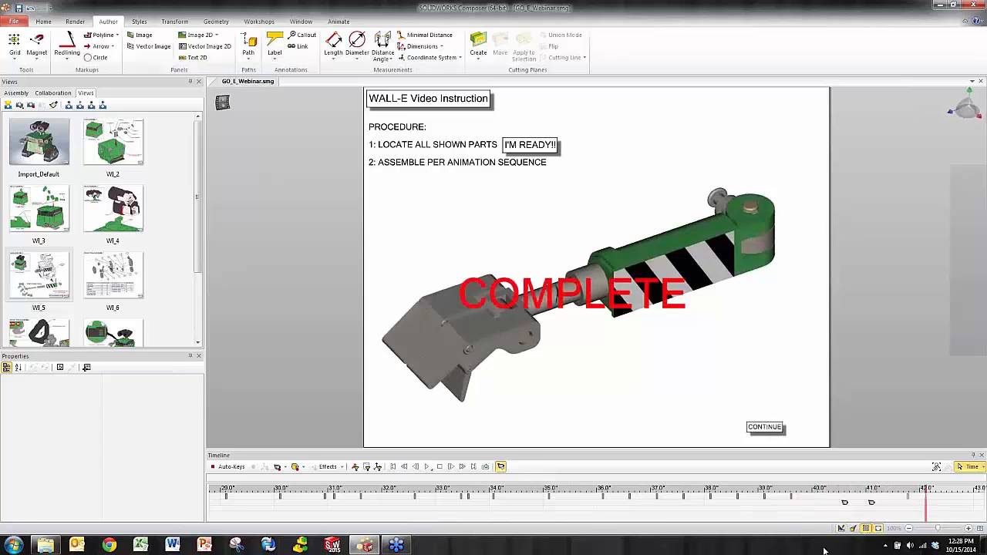
Step: Test the CONTINUE link back to the arm assembly page and follow the NEXT links to the completed robot page
{"action": "left_click", "coordinate": [766, 427]}
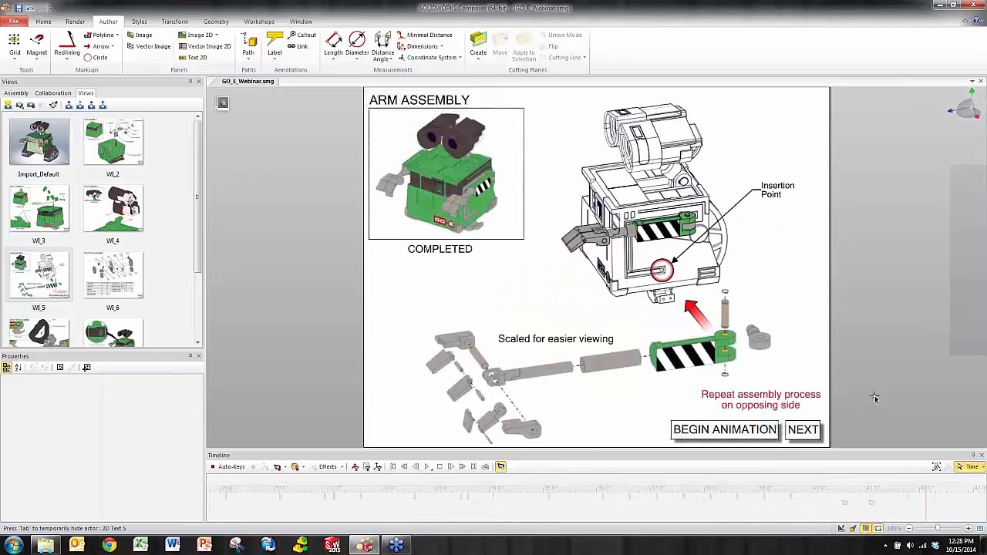
{"action": "left_click", "coordinate": [803, 430]}
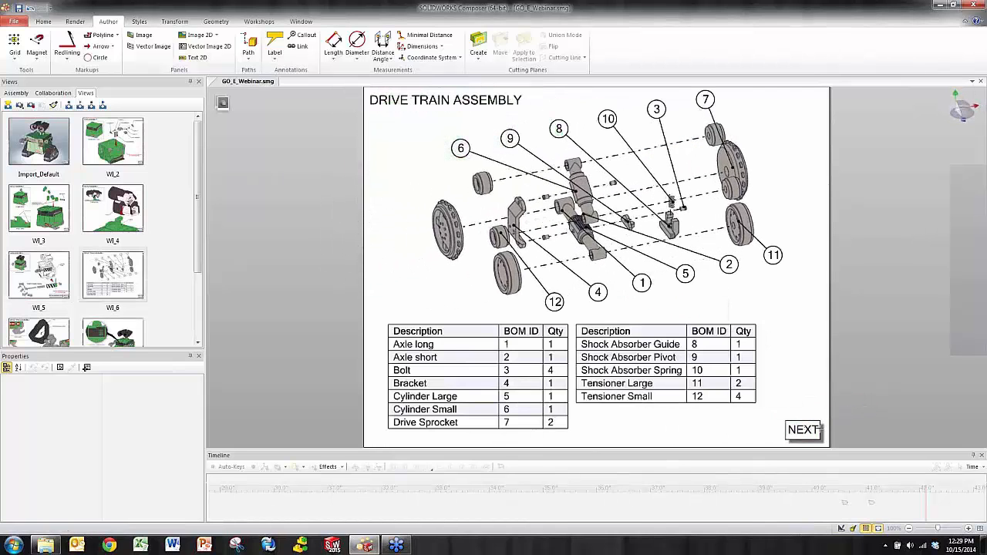
{"action": "left_click", "coordinate": [803, 430]}
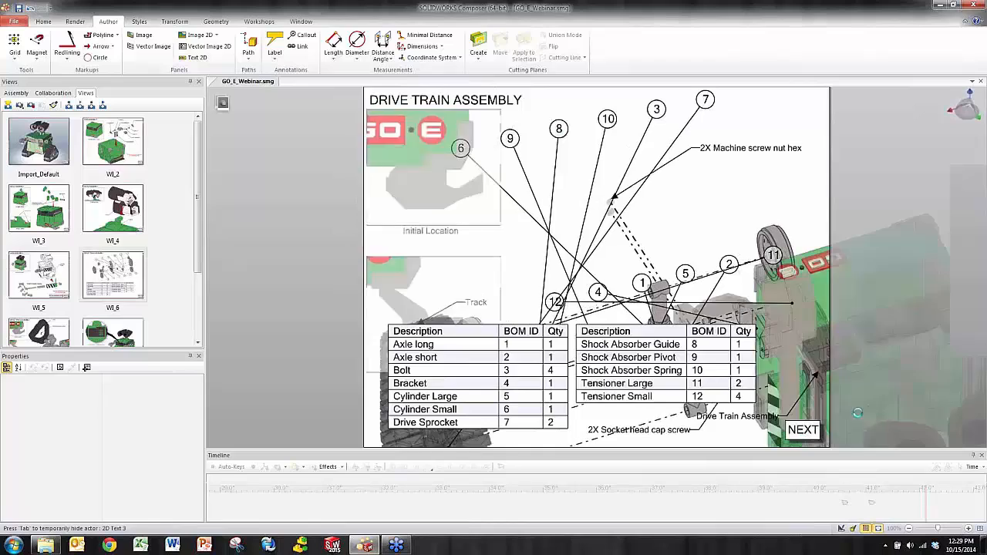
{"action": "left_click", "coordinate": [803, 431]}
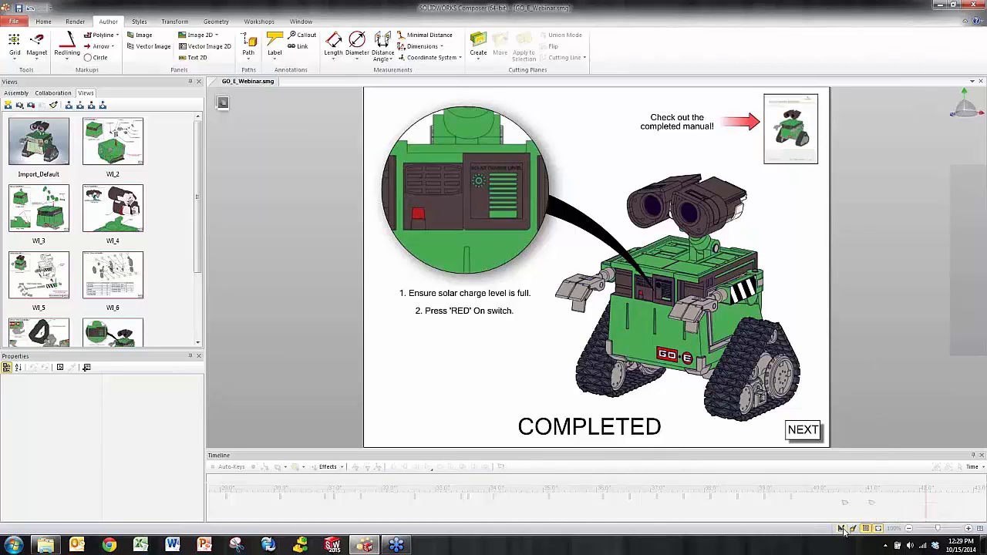
Step: Examine the Link property of the NEXT label on the completed robot page
{"action": "left_click", "coordinate": [800, 429]}
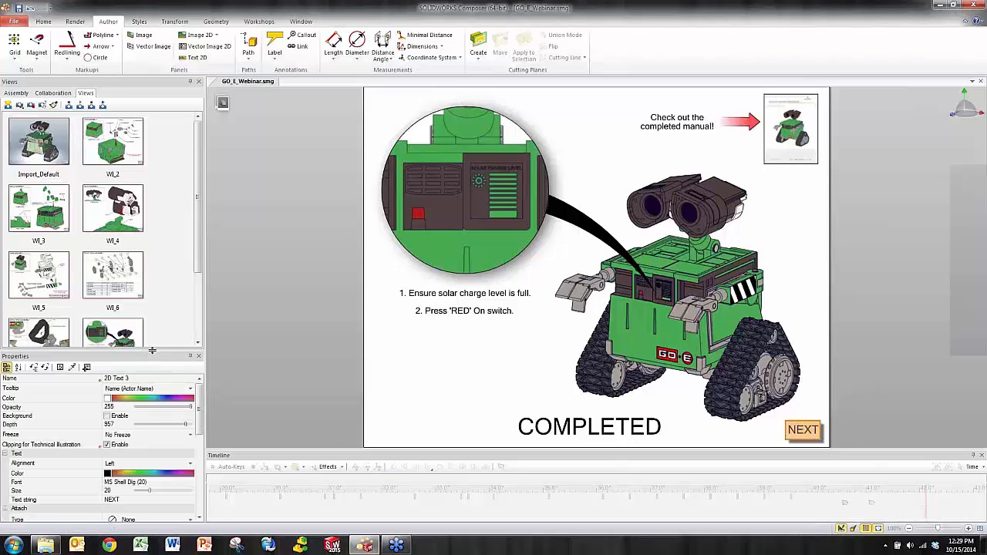
{"action": "left_click_drag", "start_coordinate": [155, 310], "coordinate": [156, 263]}
{"action": "left_click_drag", "start_coordinate": [199, 329], "coordinate": [199, 411]}
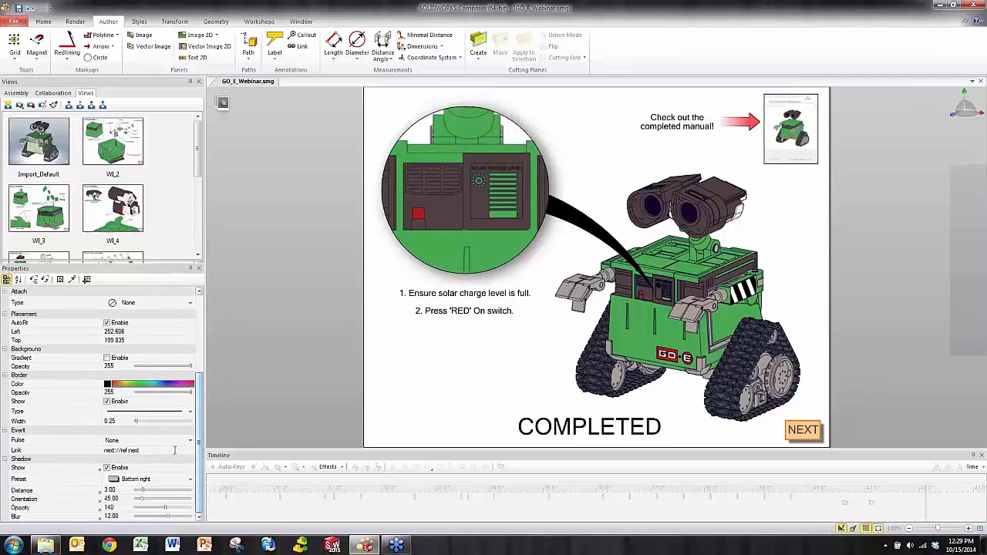
Step: Examine the Link property of the COMPLETED text, the circular detail image and the robot's body, then clear the selection
{"action": "left_click", "coordinate": [557, 418]}
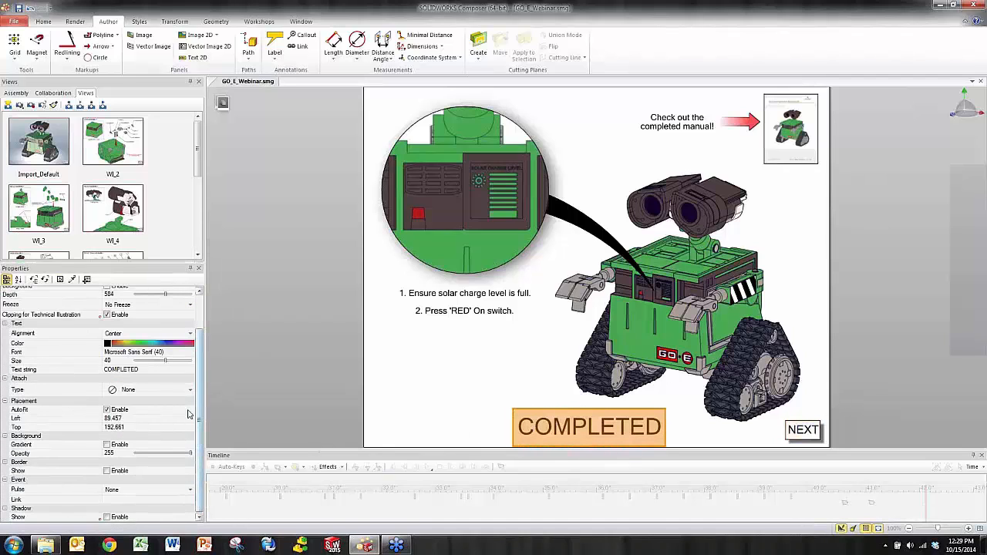
{"action": "left_click", "coordinate": [31, 500]}
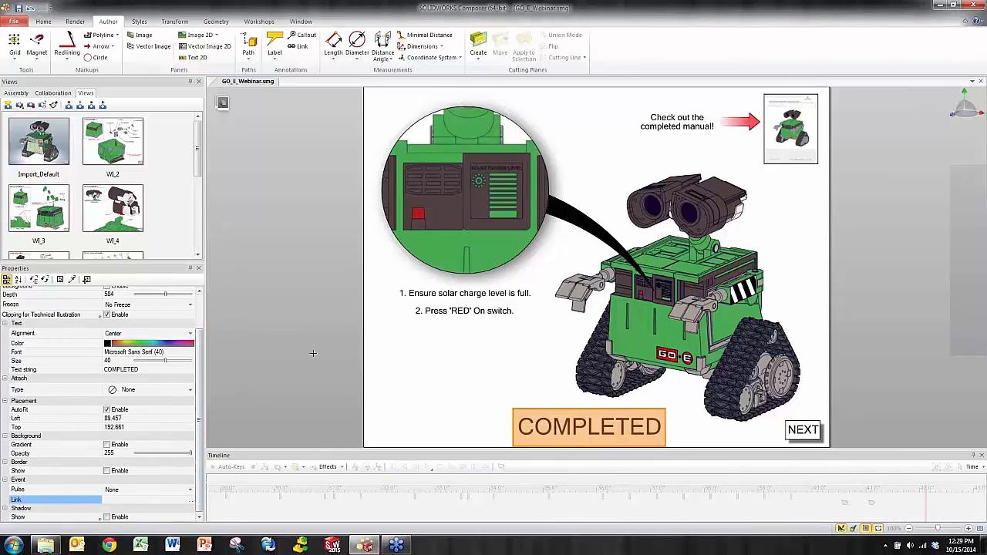
{"action": "left_click", "coordinate": [425, 176]}
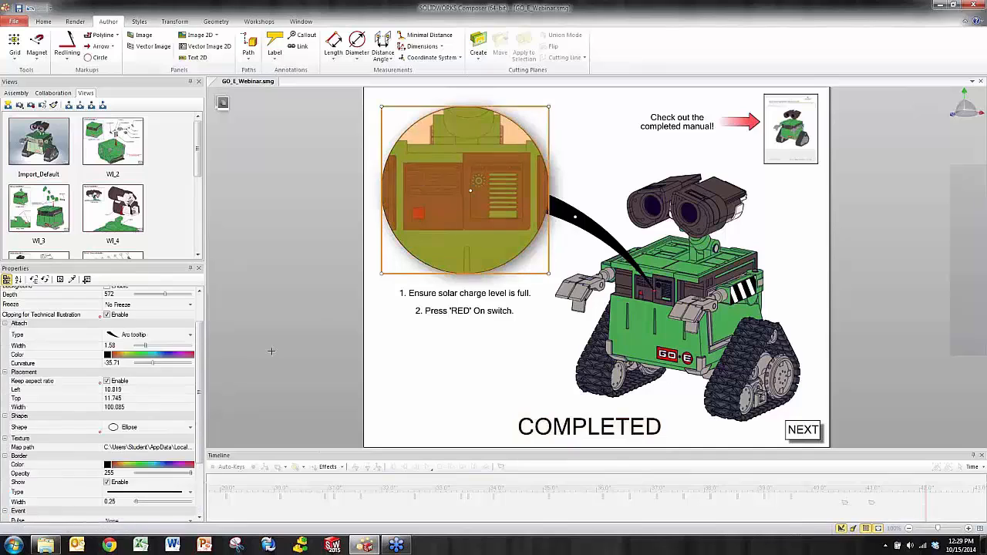
{"action": "scroll", "coordinate": [120, 448], "scroll_direction": "down", "scroll_amount": 4}
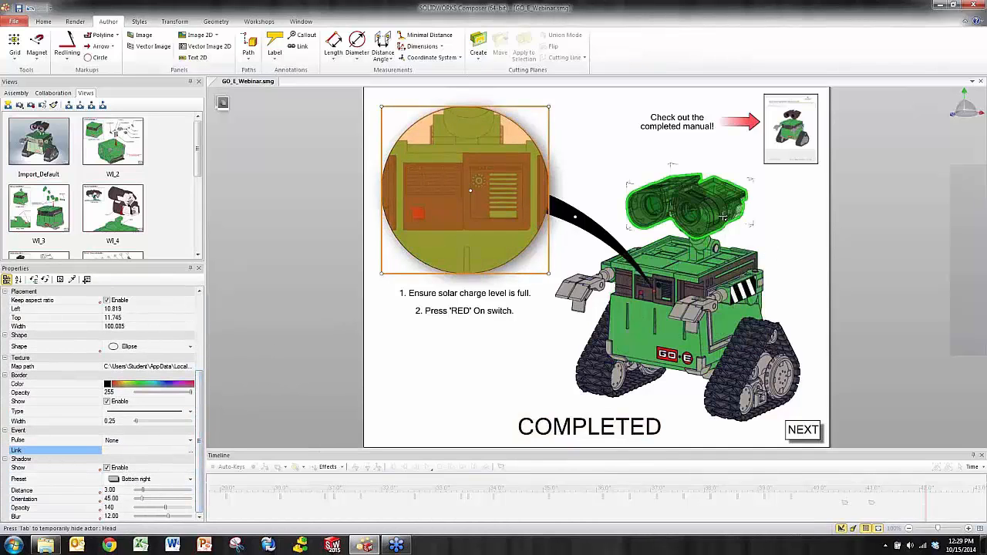
{"action": "left_click", "coordinate": [637, 345]}
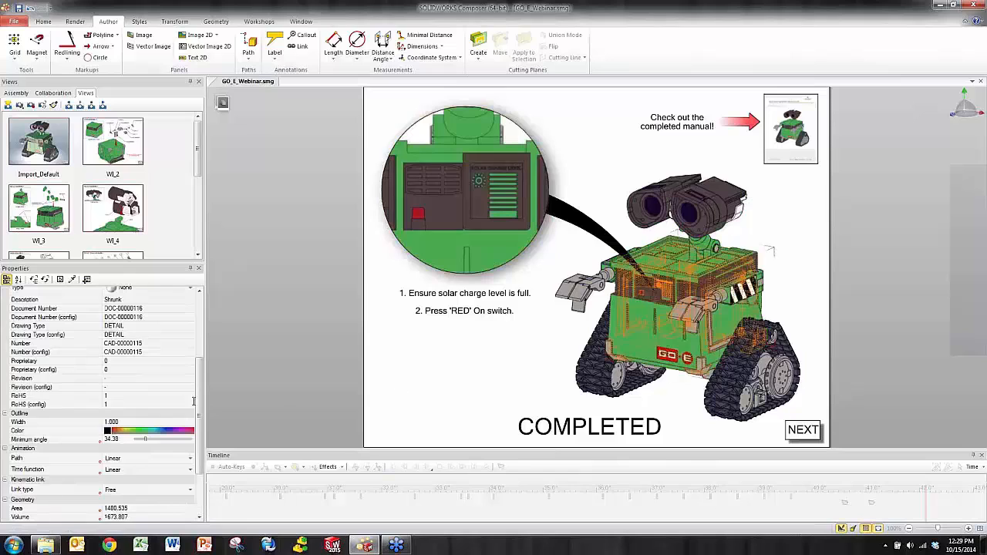
{"action": "left_click_drag", "start_coordinate": [196, 382], "coordinate": [202, 428]}
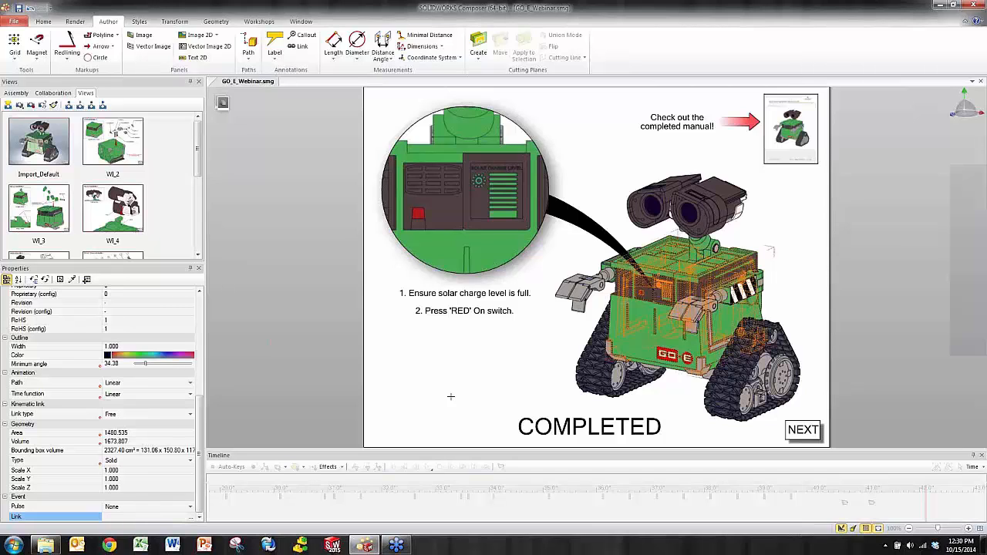
{"action": "left_click", "coordinate": [454, 390]}
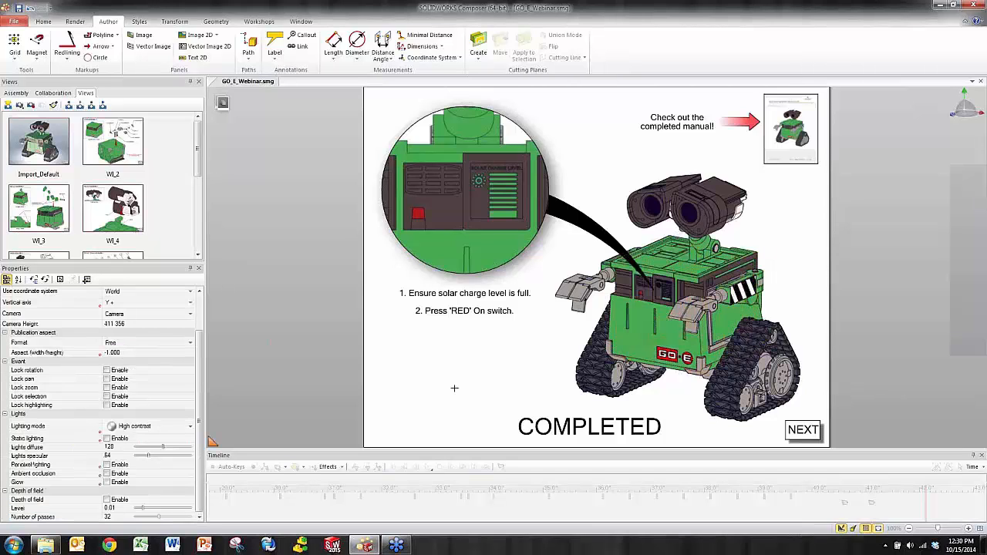
Step: Export the document as the SOLIDWORKS Composer Package GO_E_Webinar.exe in the Webinar 301 folder
{"action": "left_click", "coordinate": [15, 22]}
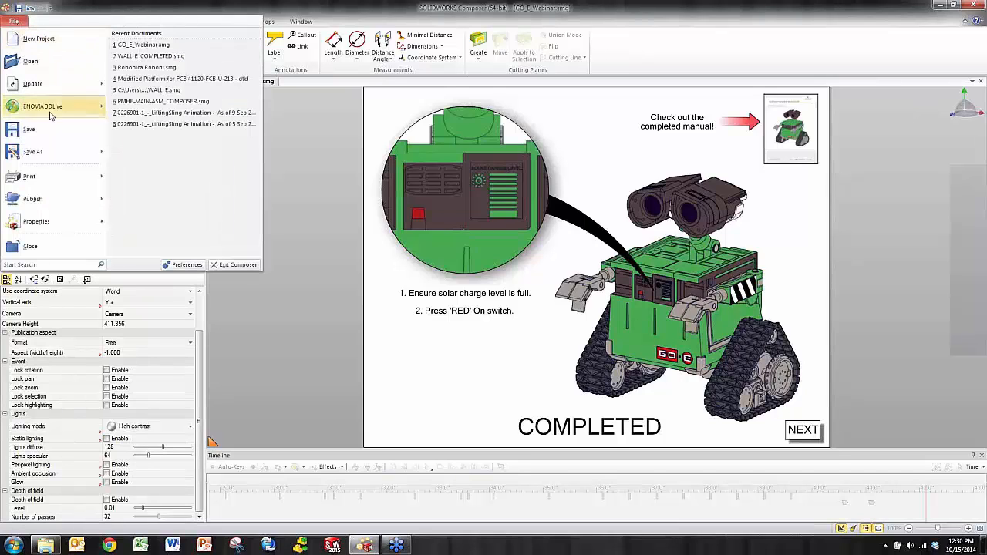
{"action": "mouse_move", "coordinate": [80, 152]}
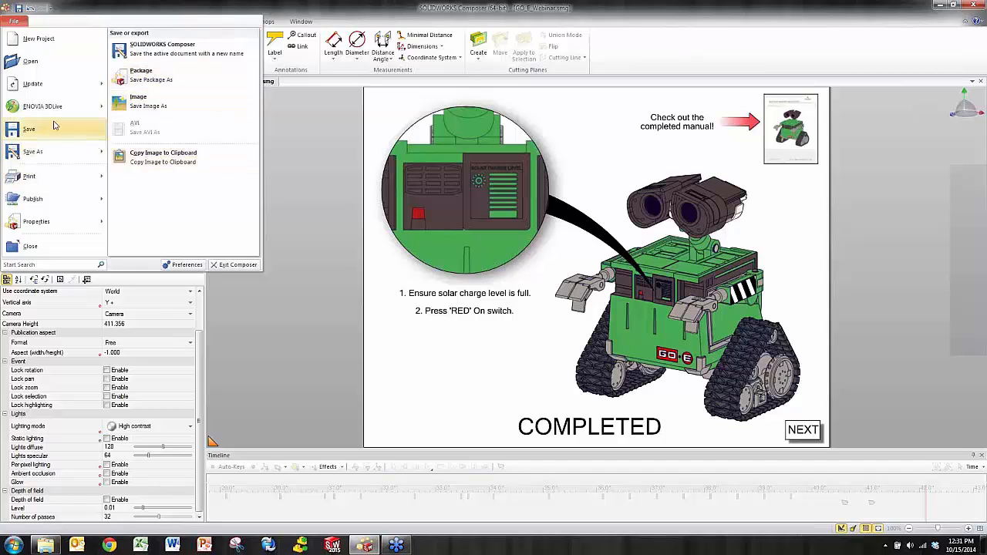
{"action": "mouse_move", "coordinate": [59, 199]}
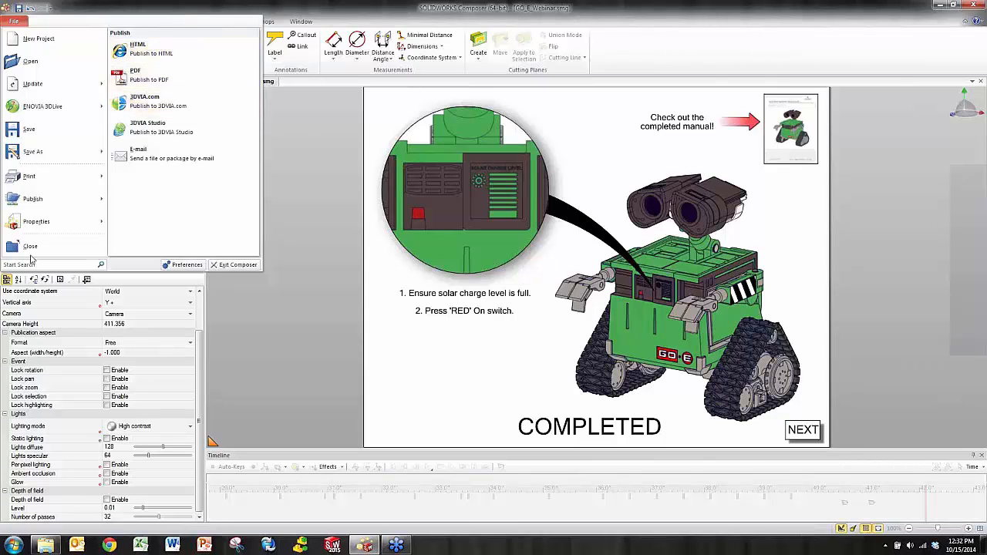
{"action": "mouse_move", "coordinate": [54, 158]}
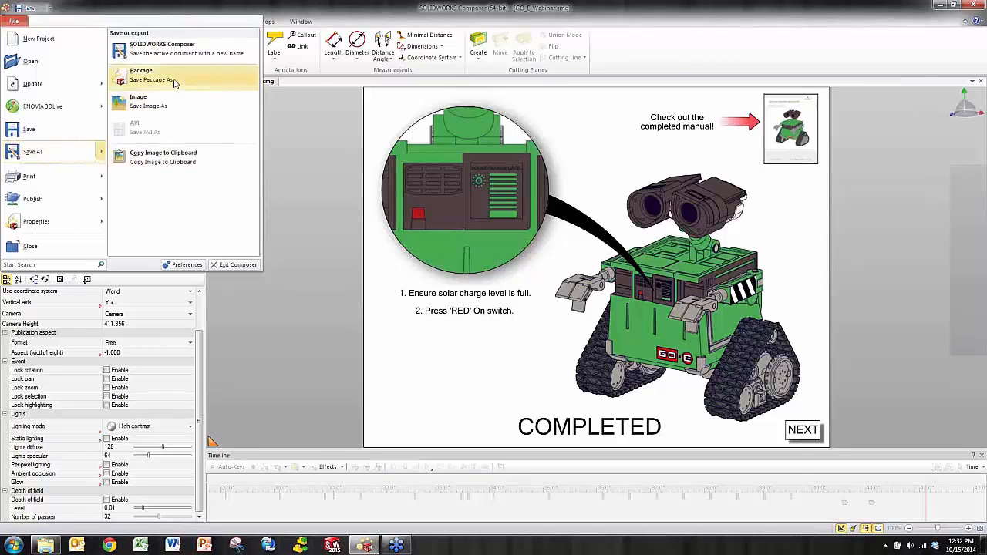
{"action": "left_click", "coordinate": [135, 75]}
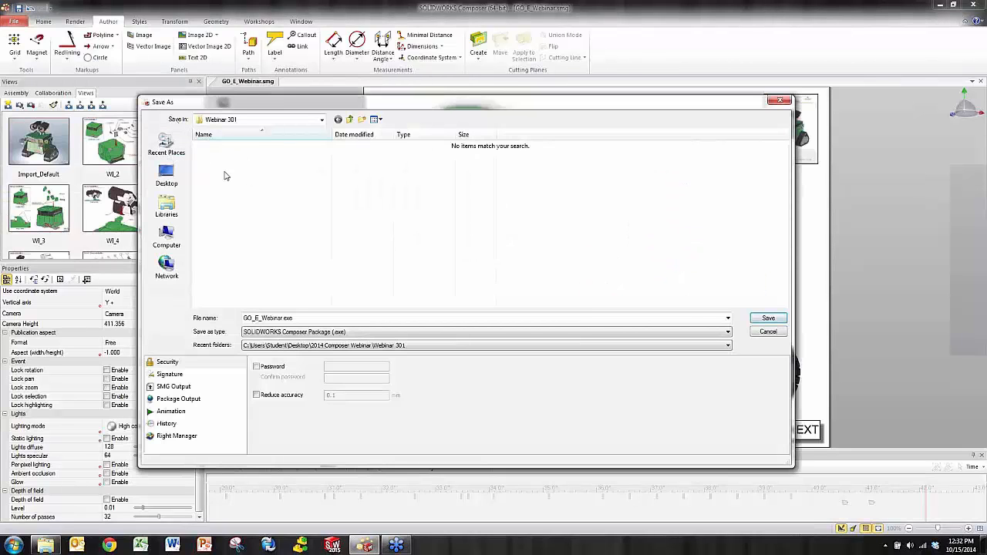
{"action": "left_click", "coordinate": [363, 333]}
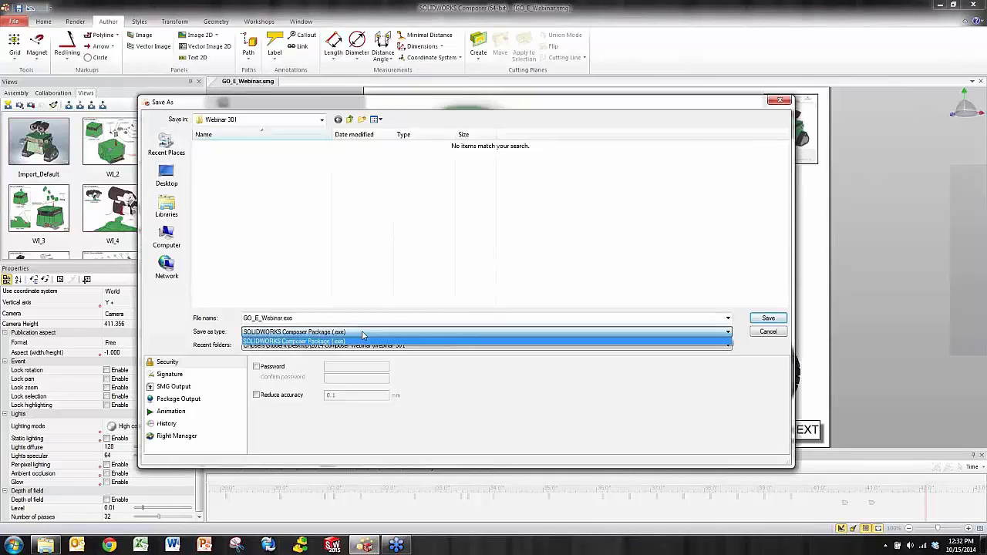
{"action": "left_click", "coordinate": [348, 341]}
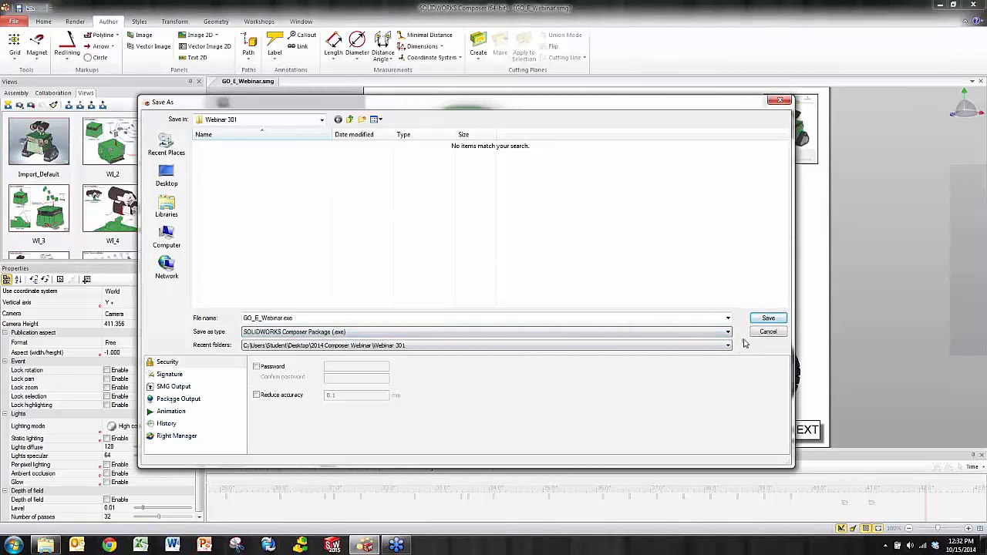
{"action": "left_click", "coordinate": [768, 318]}
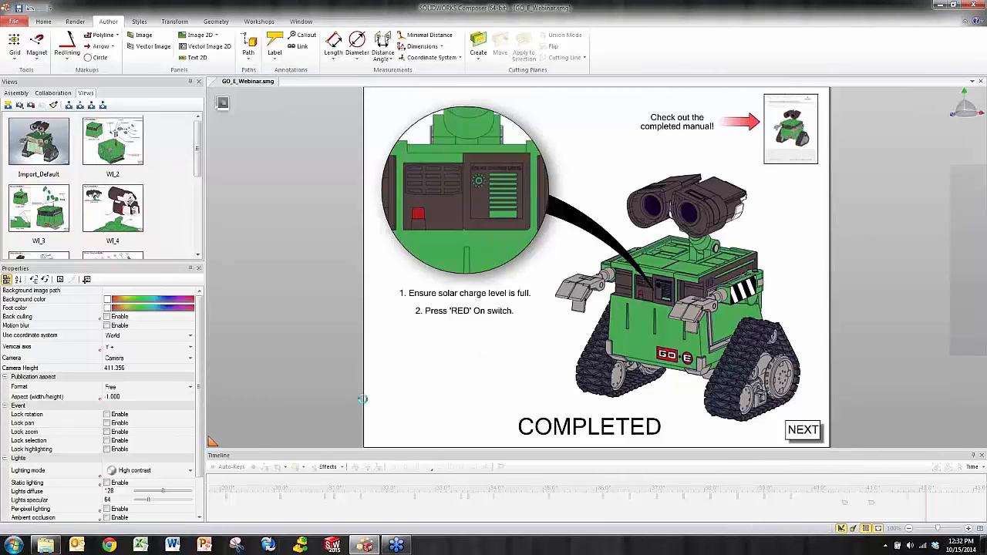
Step: Switch to Windows Explorer, browse to 2014 Composer Webinar > Webinar 301 and launch GO_E_Webinar.exe
{"action": "left_click", "coordinate": [46, 545]}
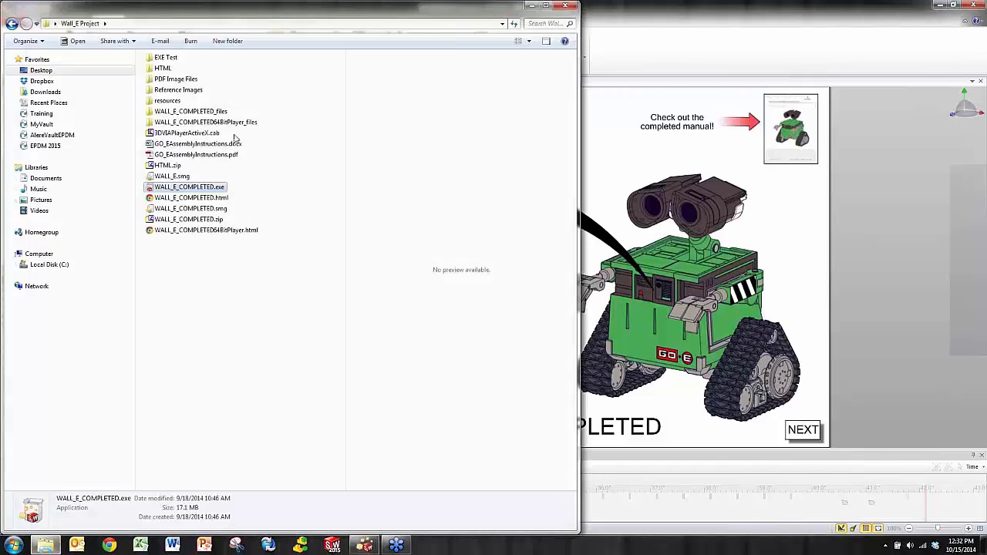
{"action": "left_click", "coordinate": [54, 24]}
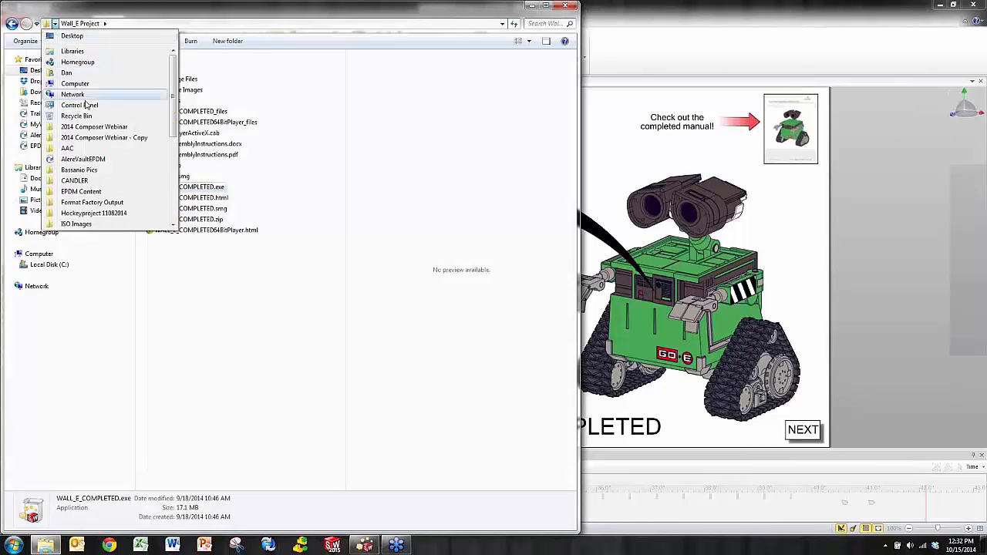
{"action": "left_click", "coordinate": [93, 126]}
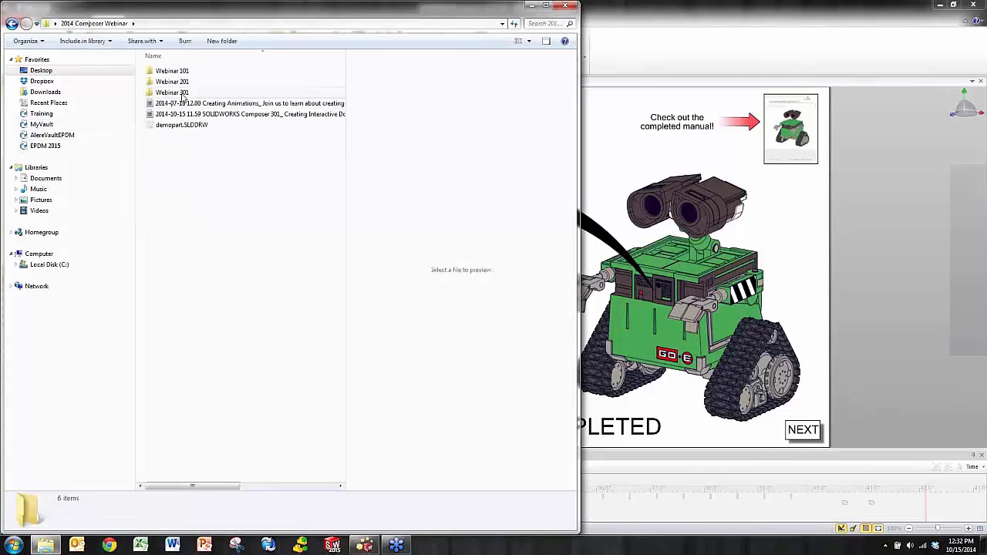
{"action": "double_click", "coordinate": [186, 94]}
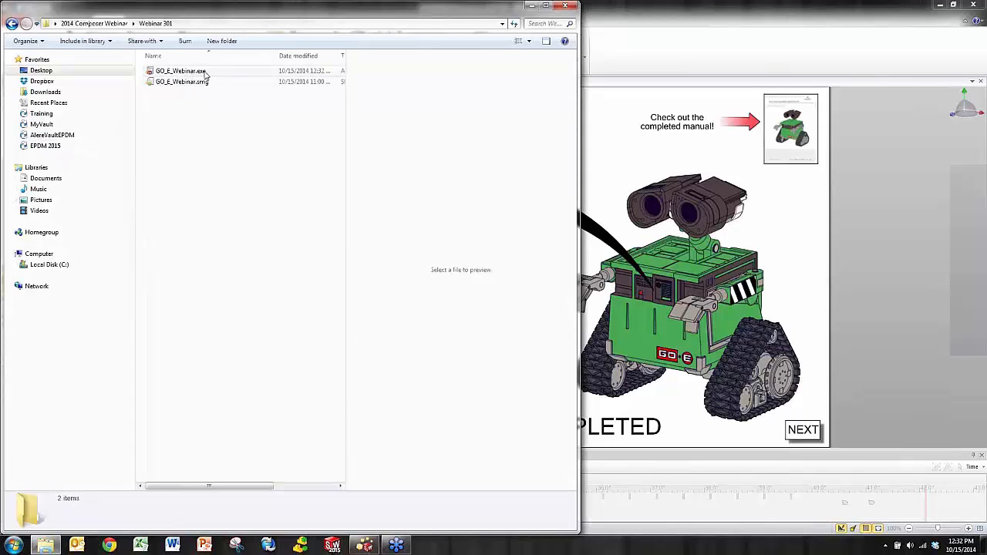
{"action": "double_click", "coordinate": [179, 71]}
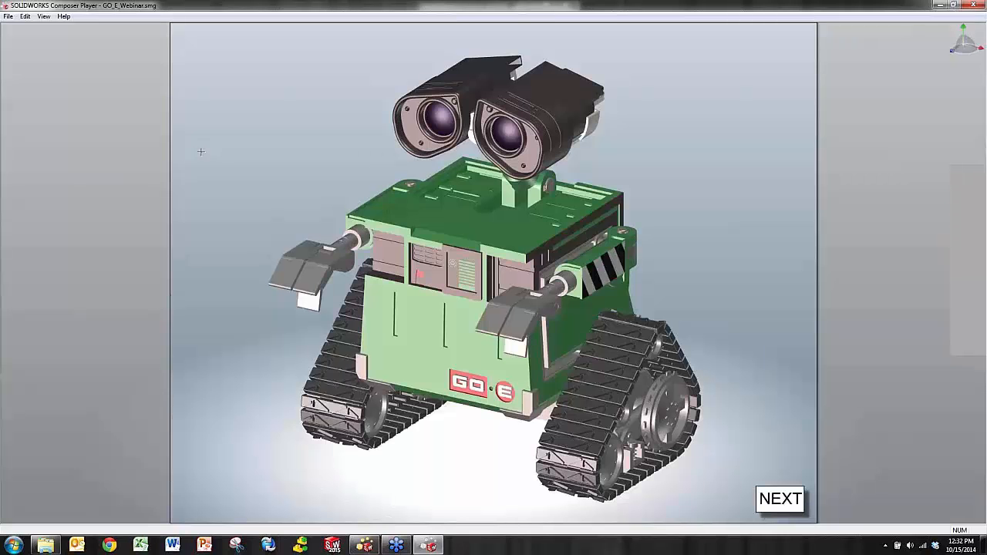
Step: Test the NEXT links from the cover page through to the arm assembly page, and start its animation with the BEGIN ANIMATION link
{"action": "left_click", "coordinate": [782, 501]}
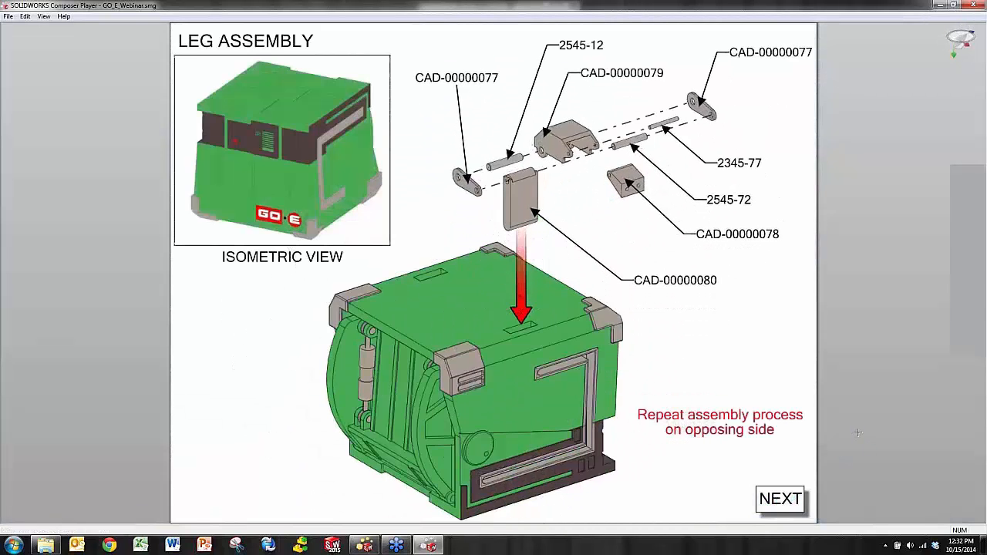
{"action": "left_click", "coordinate": [781, 499]}
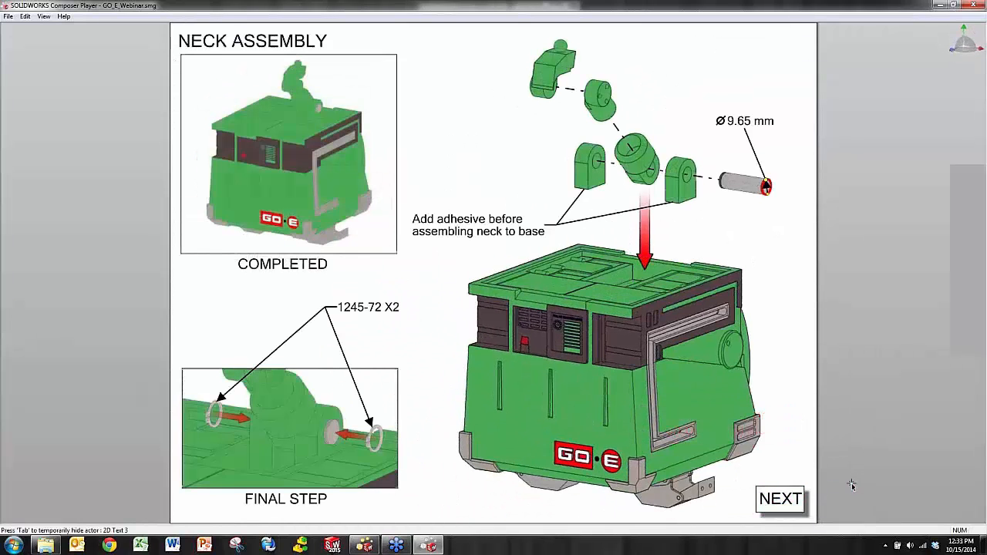
{"action": "left_click", "coordinate": [779, 502]}
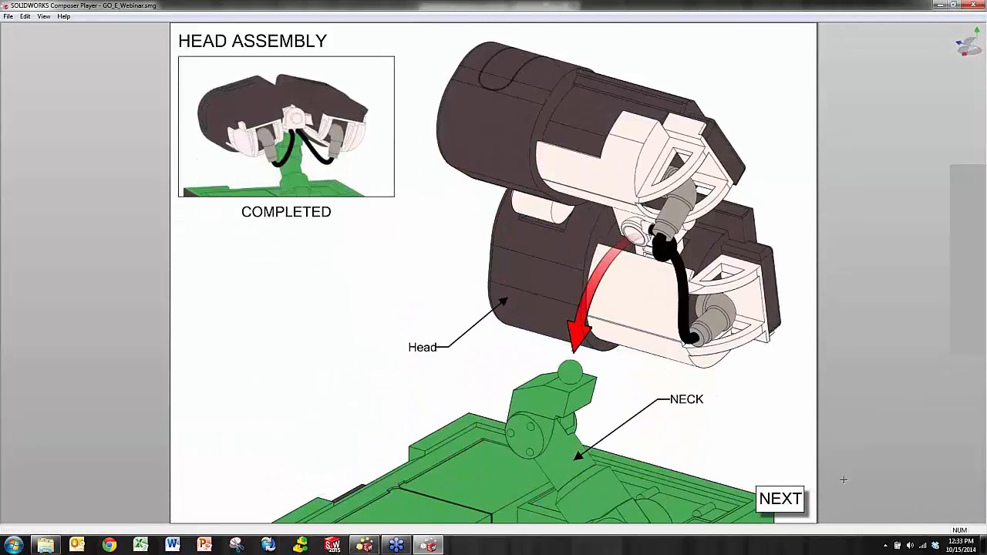
{"action": "left_click", "coordinate": [786, 499]}
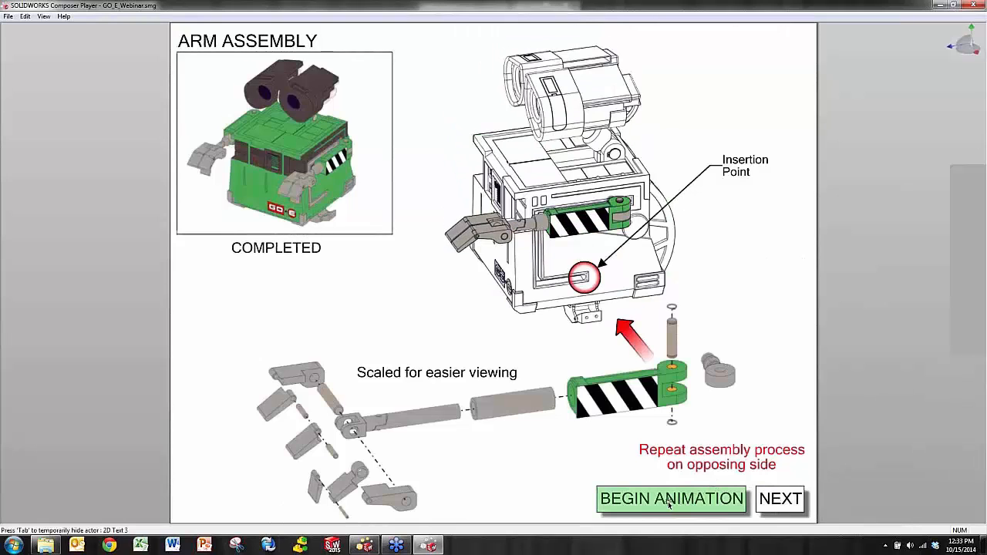
{"action": "left_click", "coordinate": [673, 500]}
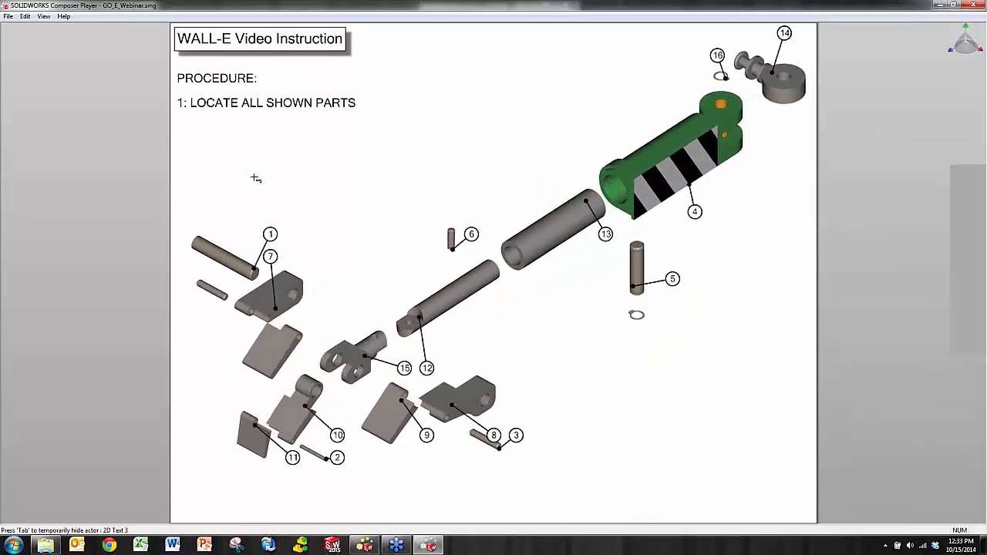
Step: Show the animation's Markers pane in the player and bring up the choices for displaying other panes
{"action": "left_click", "coordinate": [43, 17]}
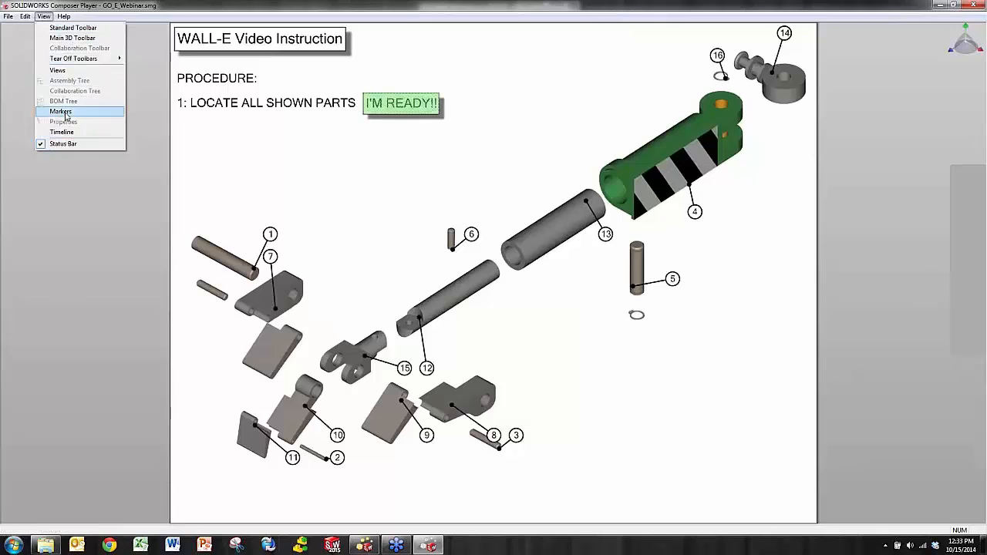
{"action": "left_click", "coordinate": [60, 111]}
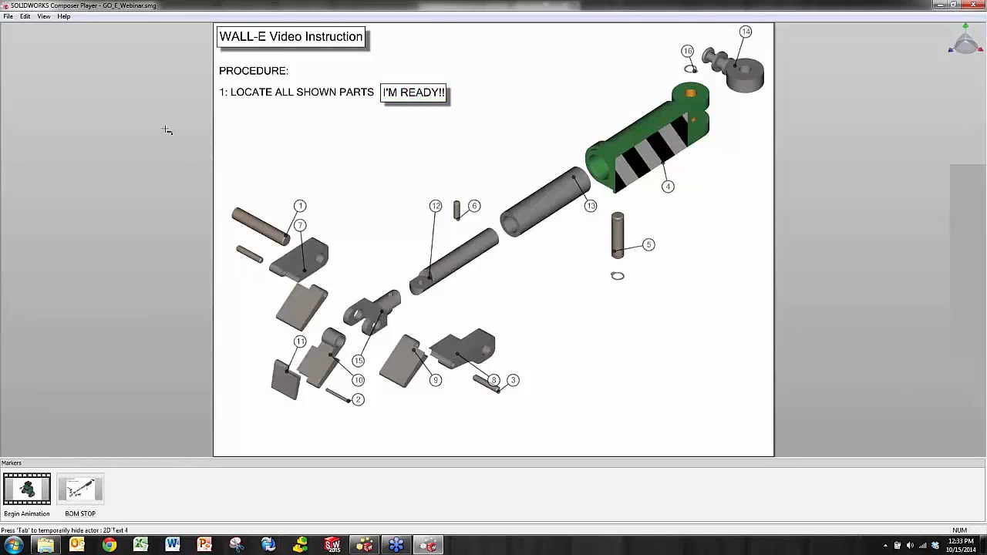
{"action": "left_click", "coordinate": [43, 17]}
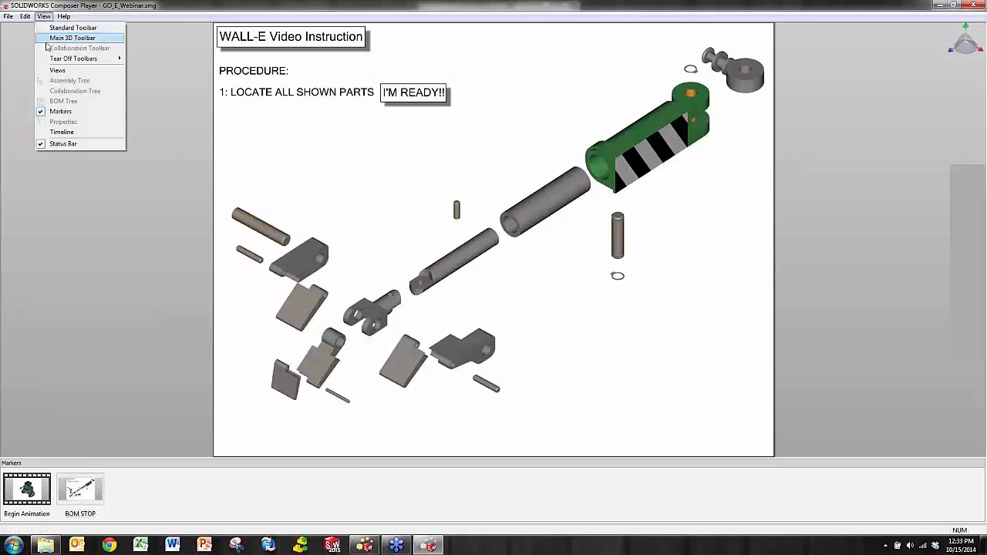
{"action": "mouse_move", "coordinate": [60, 61]}
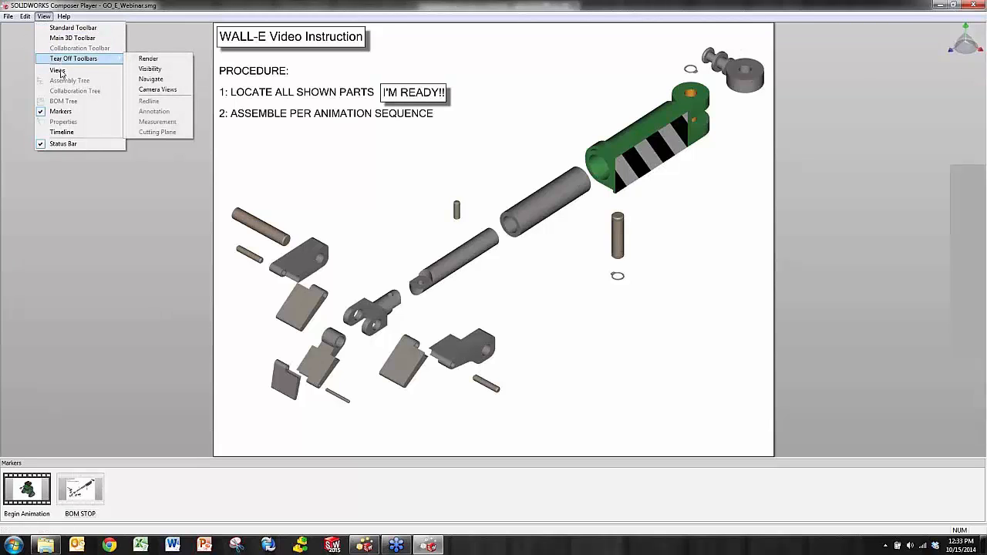